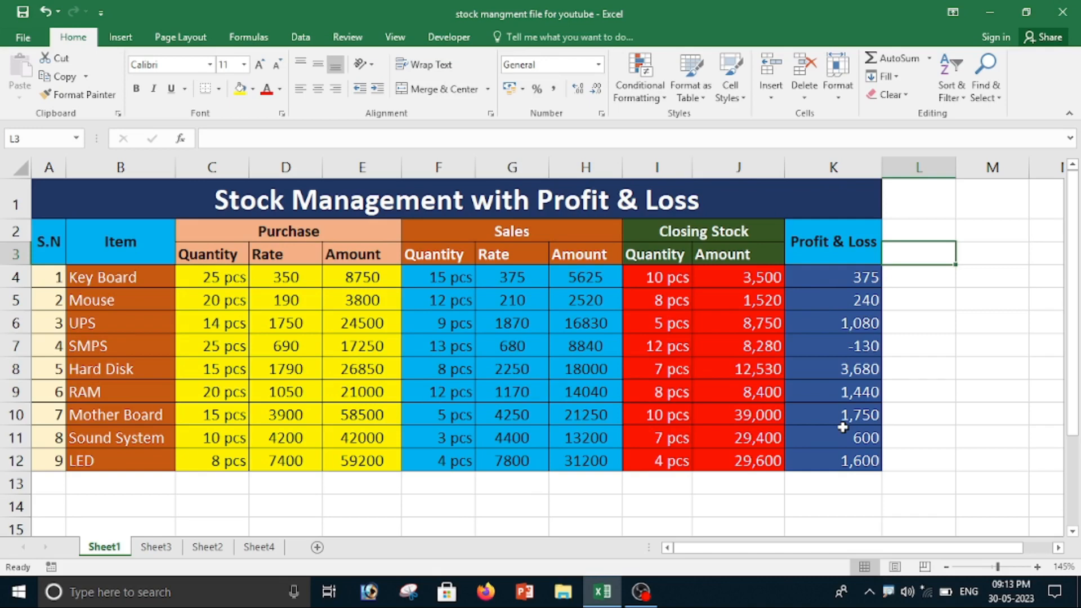
Step: Create a new blank workbook and enter the title "Stock Management With Profit & Loss" in cell A1
{"action": "key", "text": "ctrl+n"}
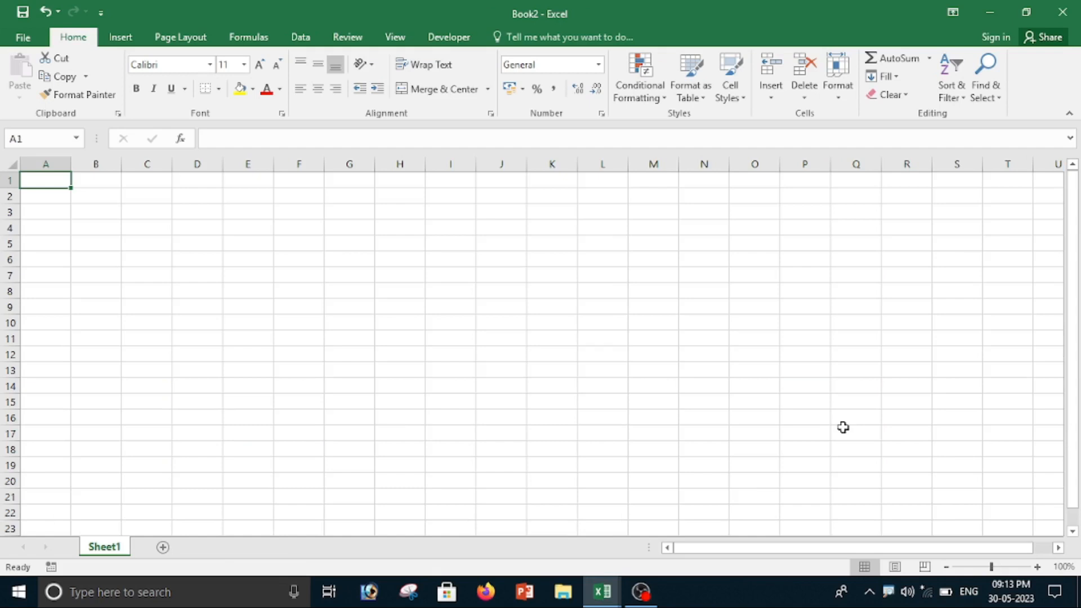
{"action": "type", "text": "St"}
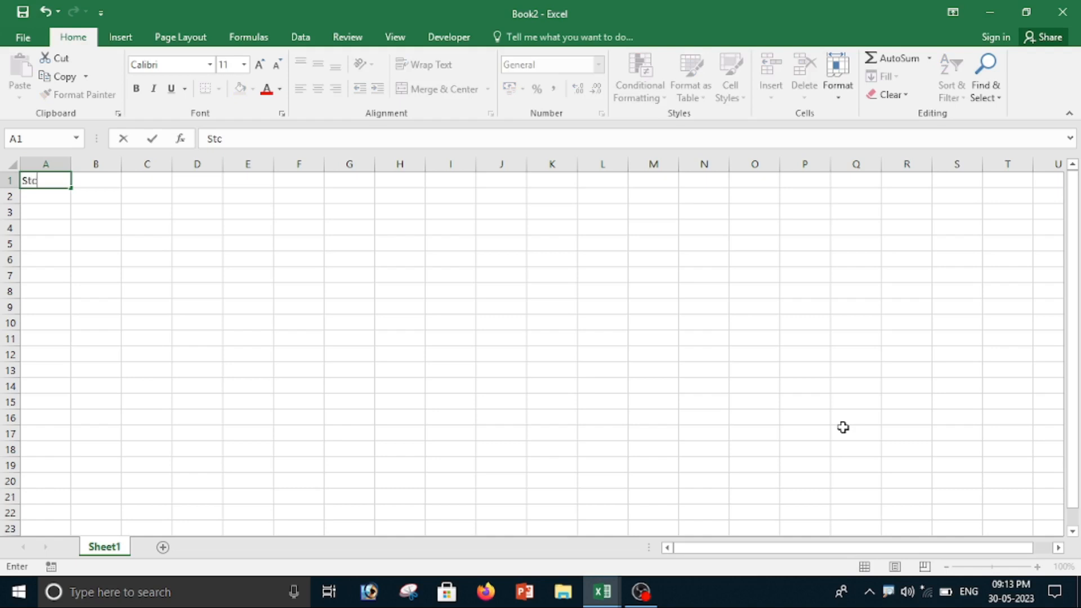
{"action": "type", "text": "ock Ma"}
{"action": "type", "text": "nagemnet"}
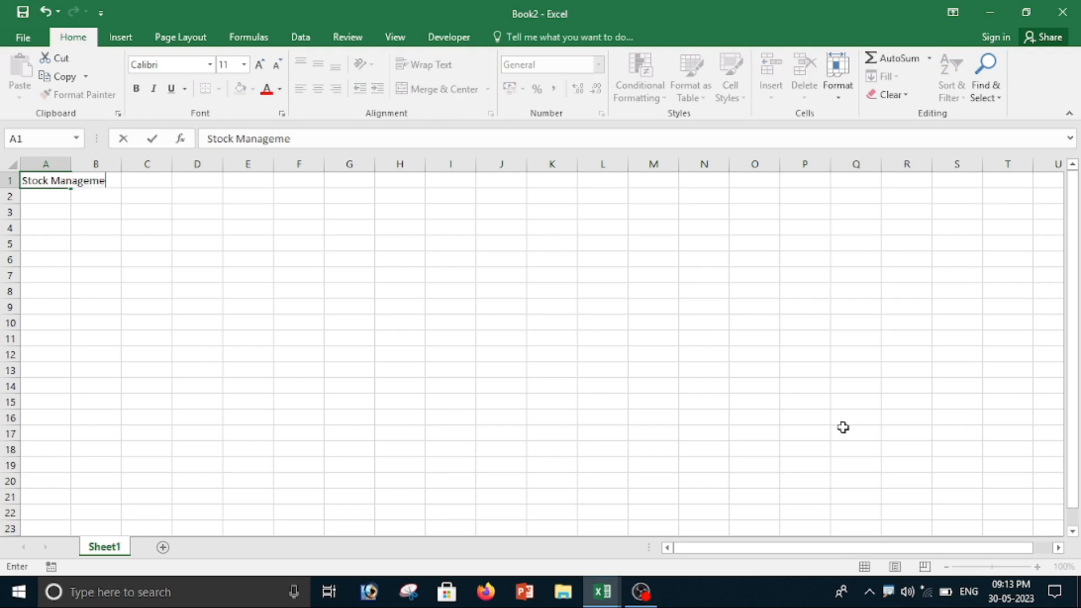
{"action": "type", "text": "nt With Profit"}
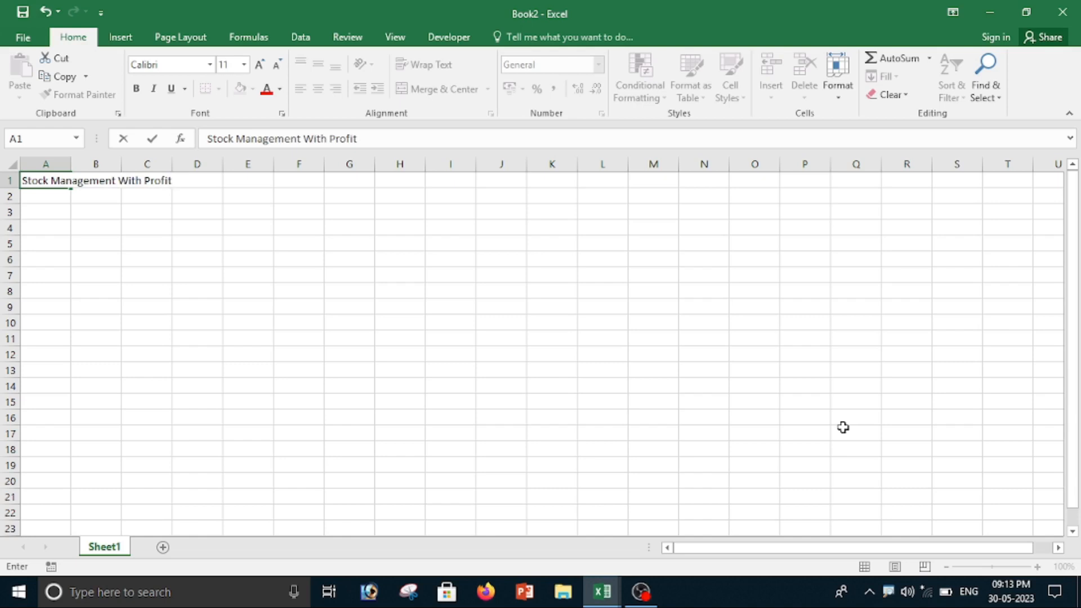
{"action": "type", "text": " & Loss"}
{"action": "key", "text": "Return"}
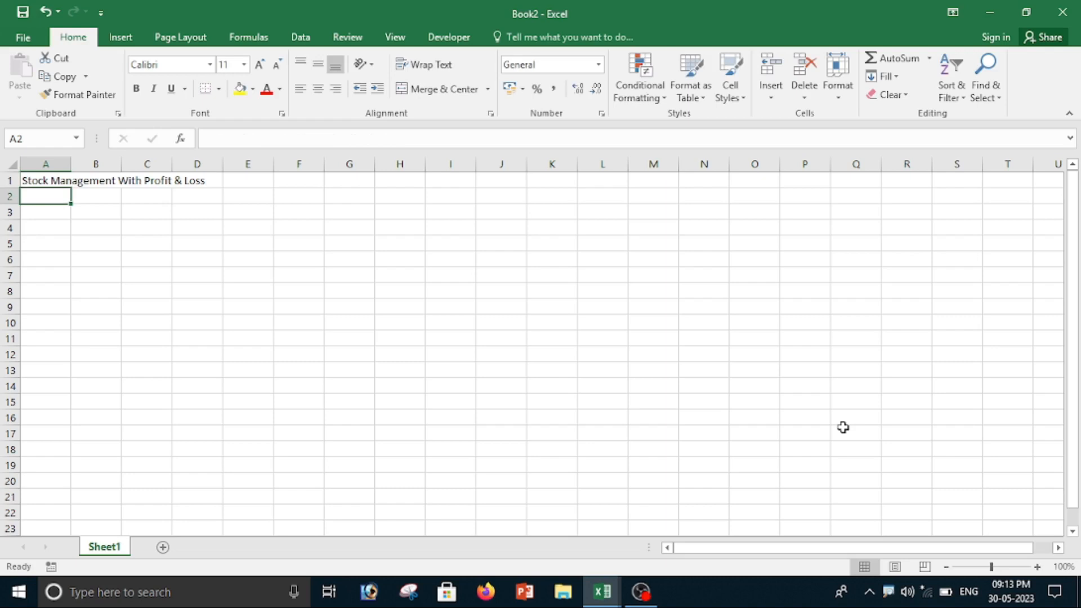
Step: Enter the headings S.N, Item and Purchase in cells A2 to C2
{"action": "type", "text": "S.N"}
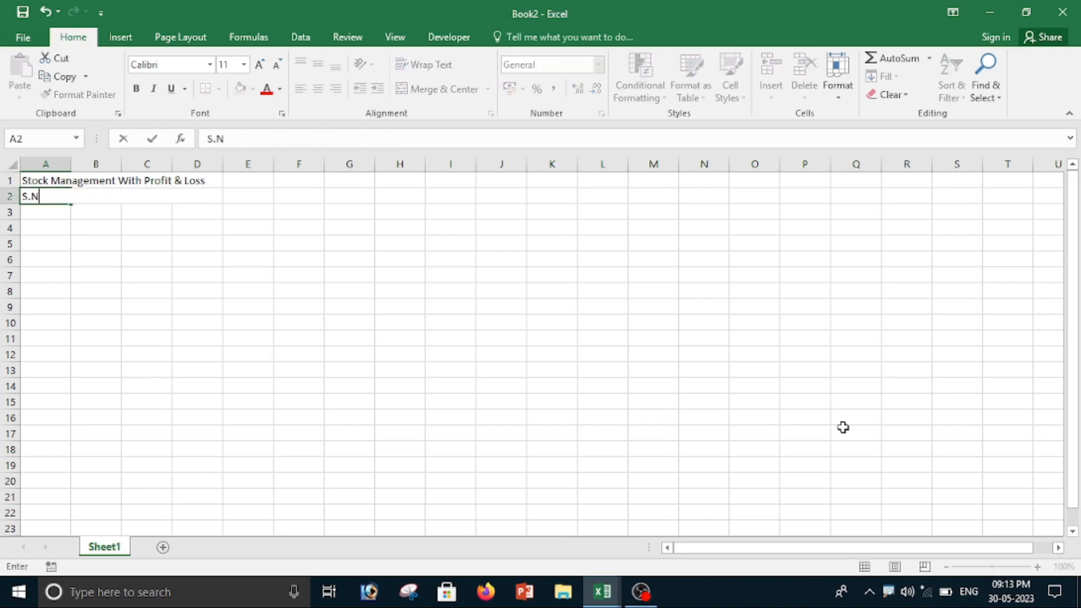
{"action": "key", "text": "Tab"}
{"action": "type", "text": "Item"}
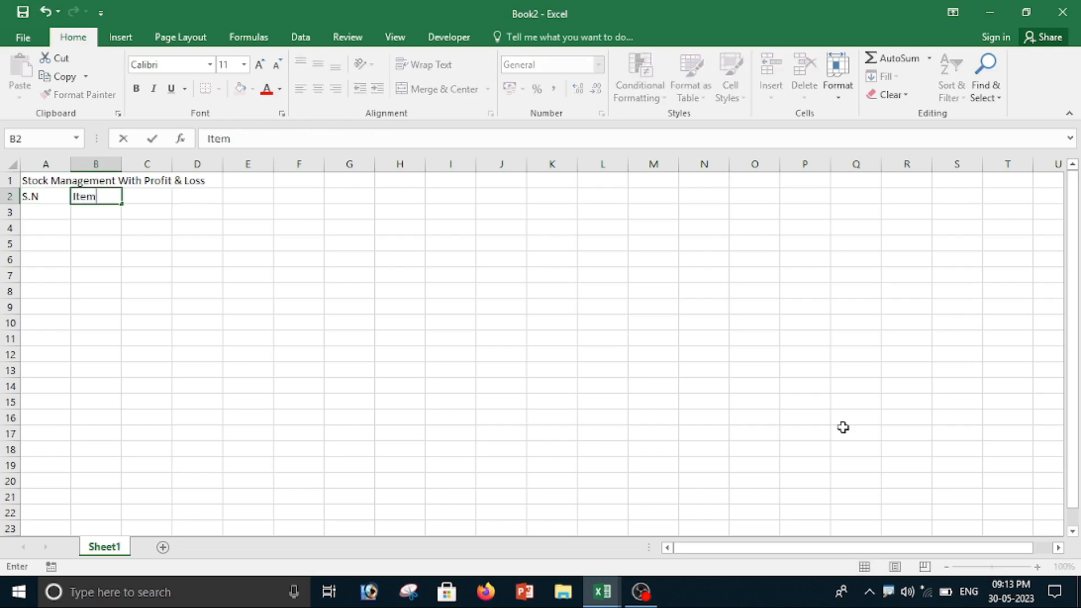
{"action": "key", "text": "Tab"}
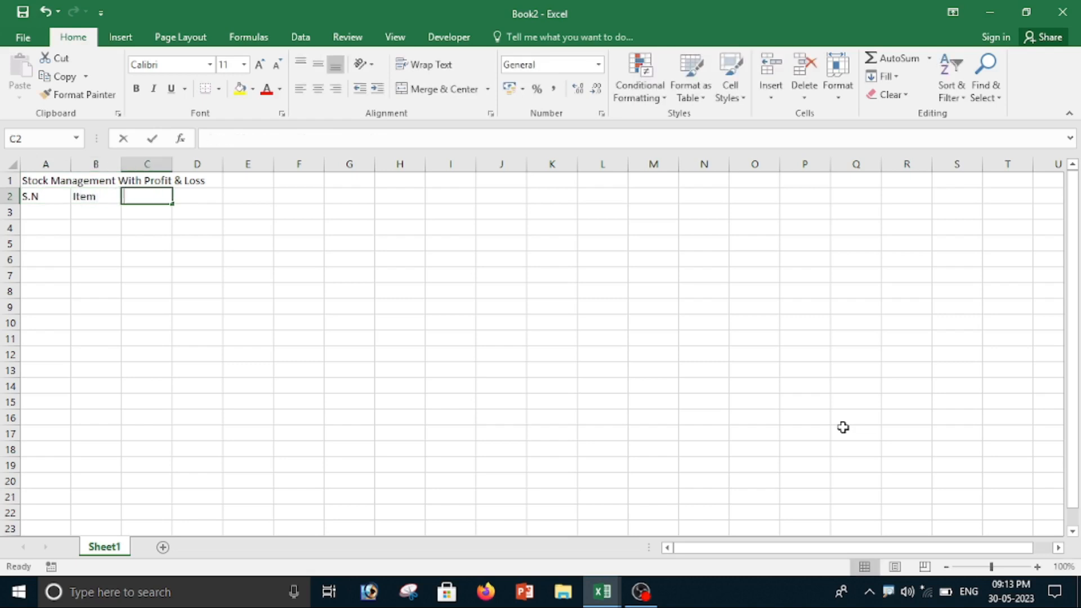
{"action": "type", "text": "Purchase"}
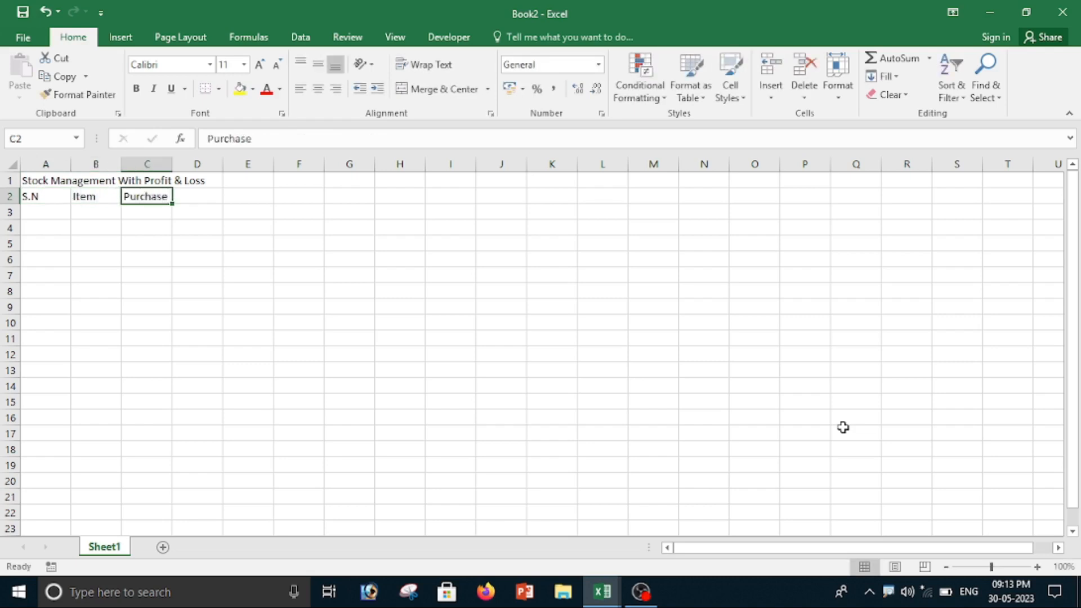
{"action": "key", "text": "Return"}
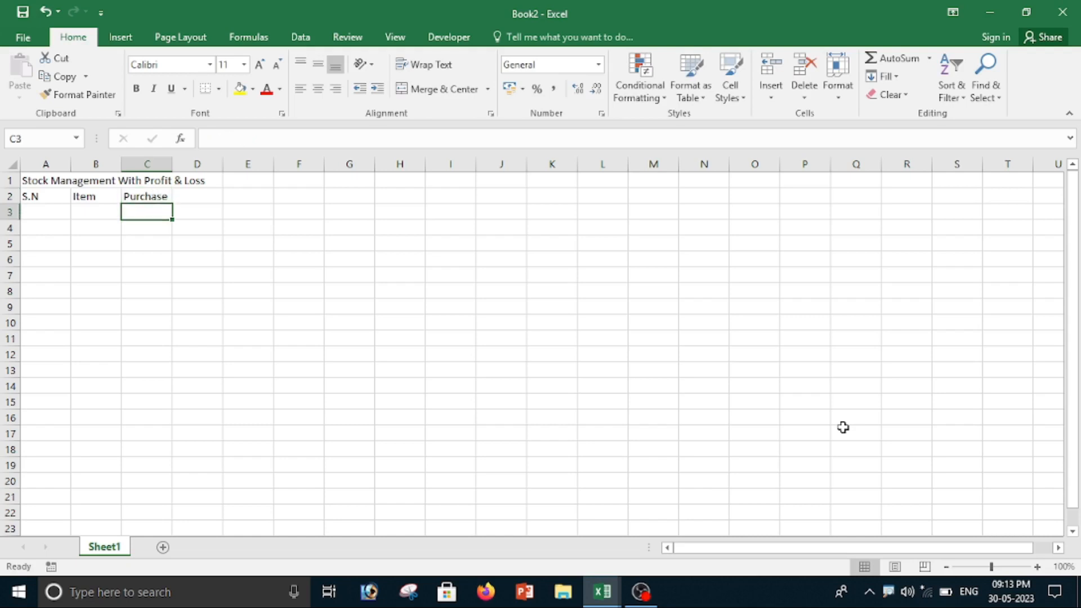
Step: Enter the Purchase subheadings Quantity, Rate and Amount in cells C3 to E3
{"action": "type", "text": "A"}
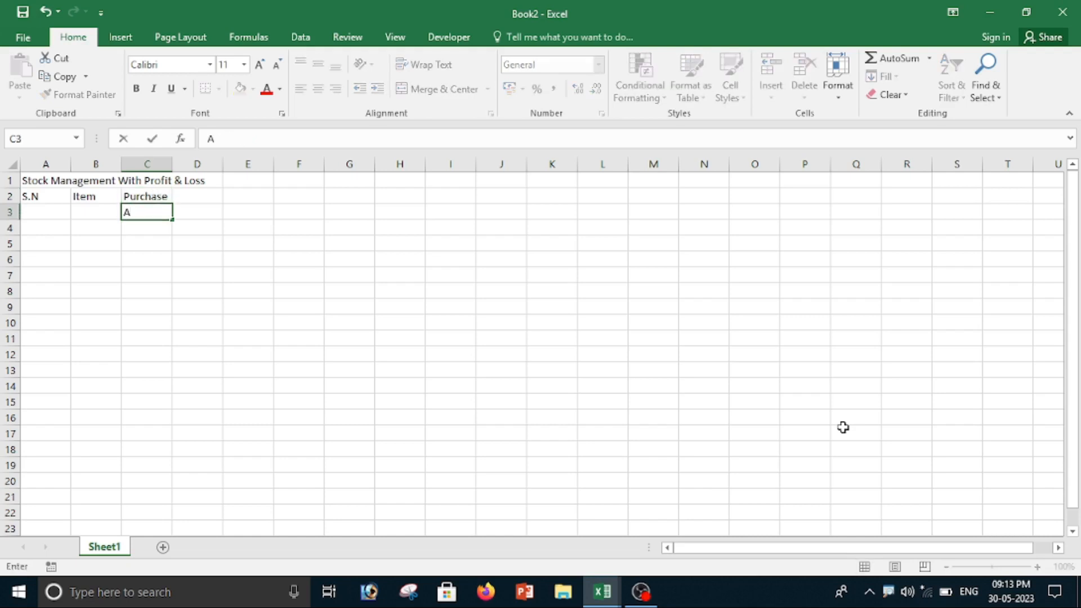
{"action": "type", "text": "Quantity"}
{"action": "key", "text": "Tab"}
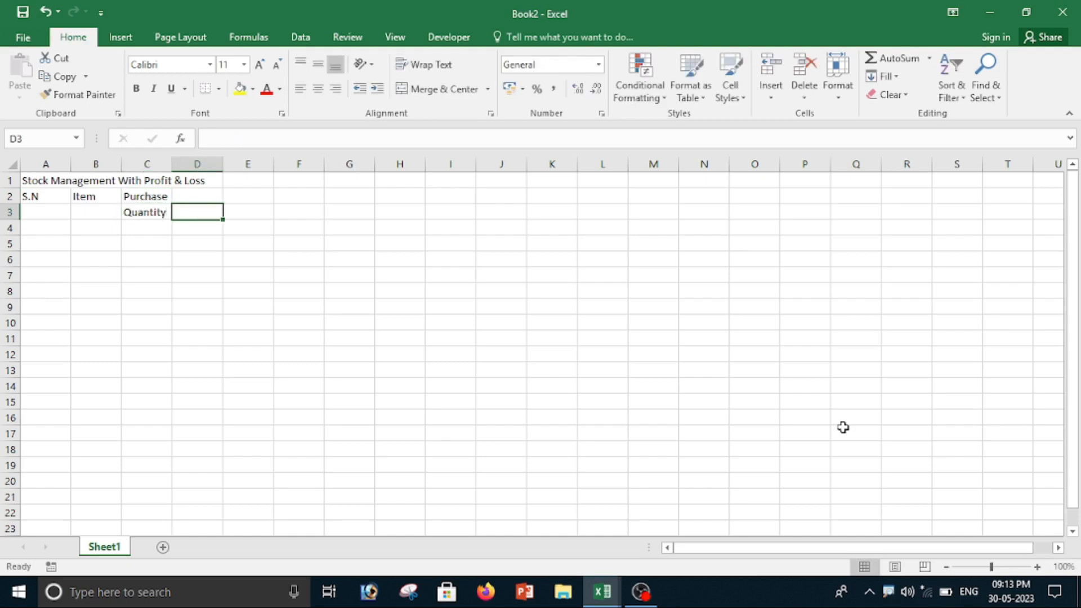
{"action": "type", "text": "Rate"}
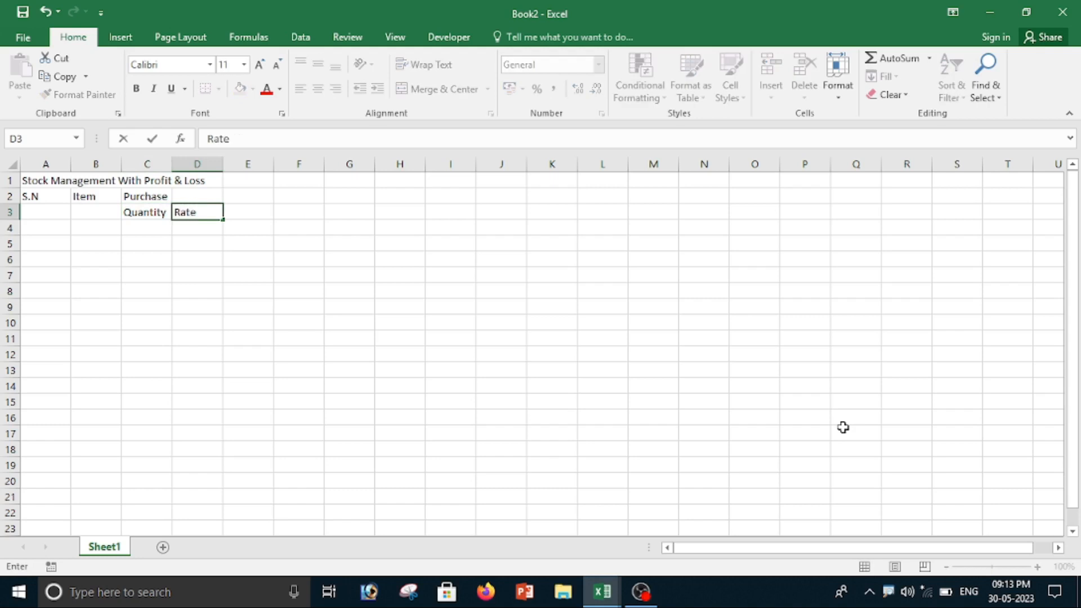
{"action": "key", "text": "Tab"}
{"action": "type", "text": "Amou"}
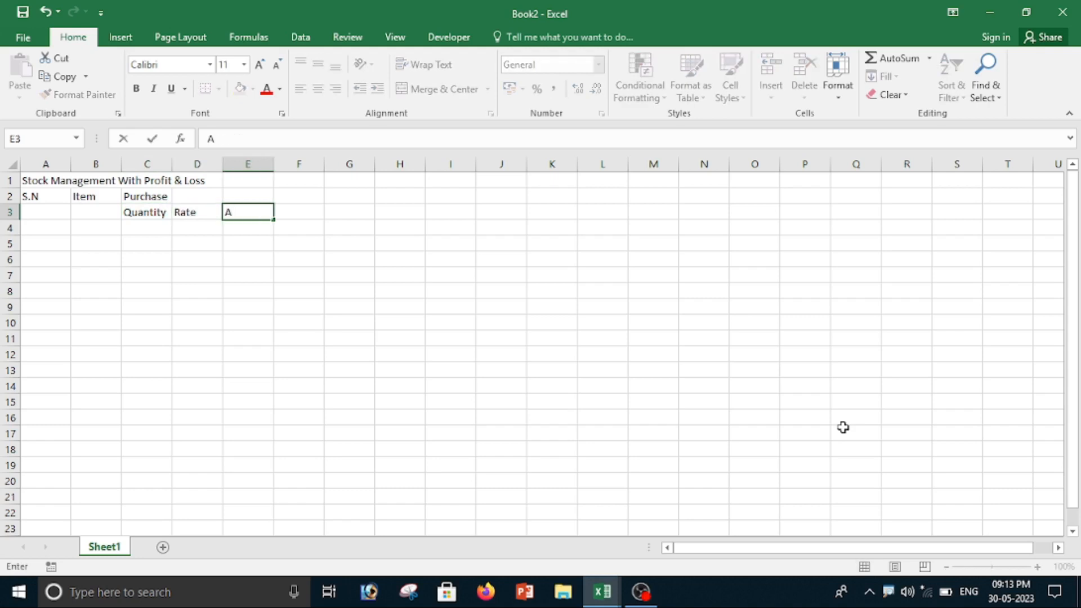
{"action": "key", "text": "Tab"}
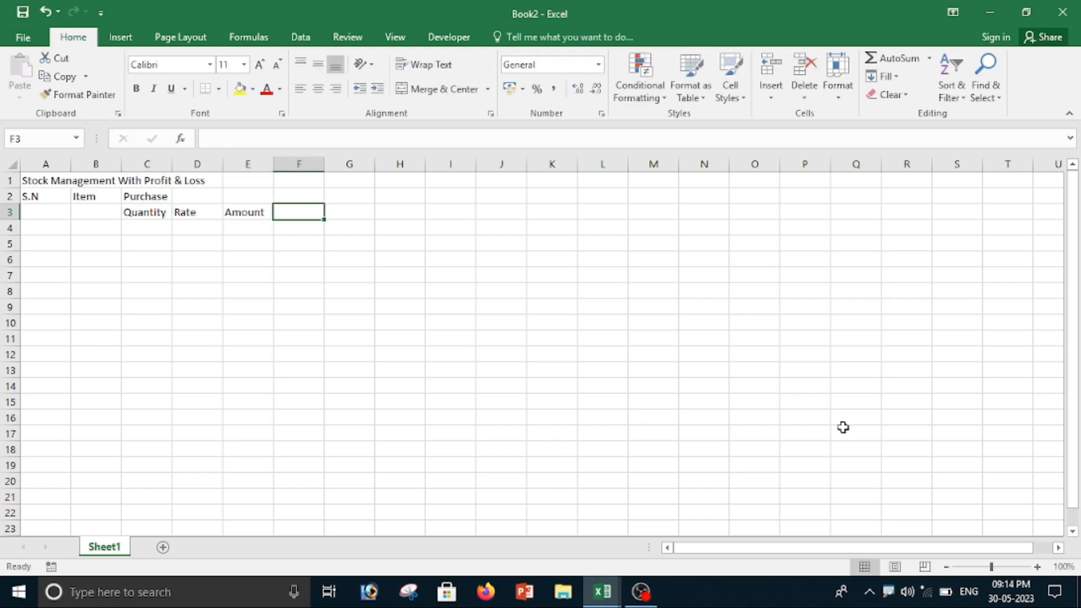
Step: Add the heading Sales in F2 with the subheadings Quantity, Rate and Amount in cells F3 to H3
{"action": "key", "text": "Up"}
{"action": "type", "text": "Sale"}
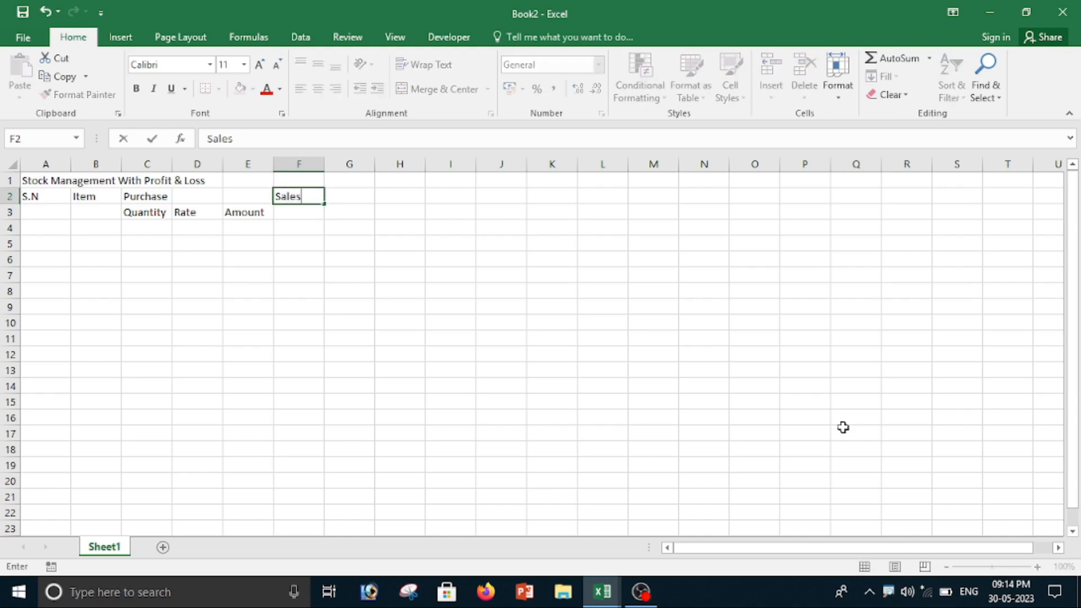
{"action": "key", "text": "Return"}
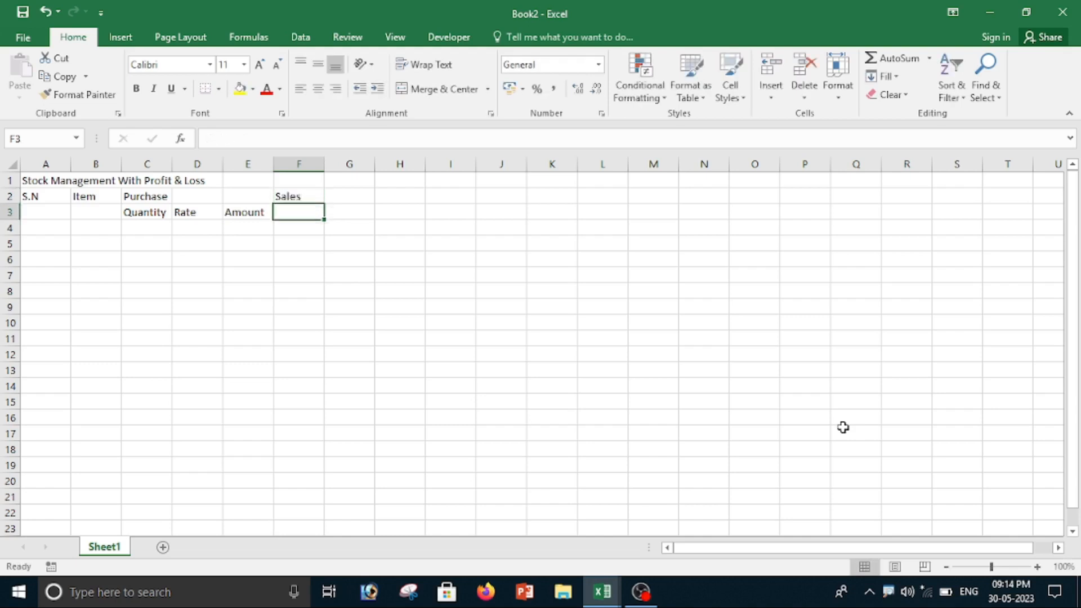
{"action": "type", "text": "Qu"}
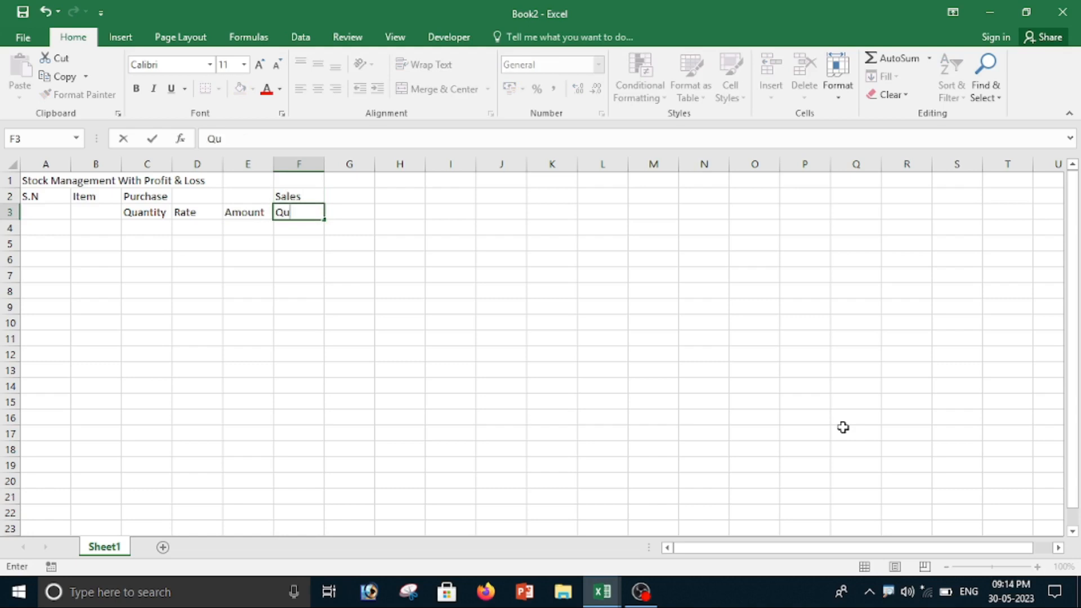
{"action": "type", "text": "antity"}
{"action": "key", "text": "Tab"}
{"action": "type", "text": "Ra"}
{"action": "key", "text": "Tab"}
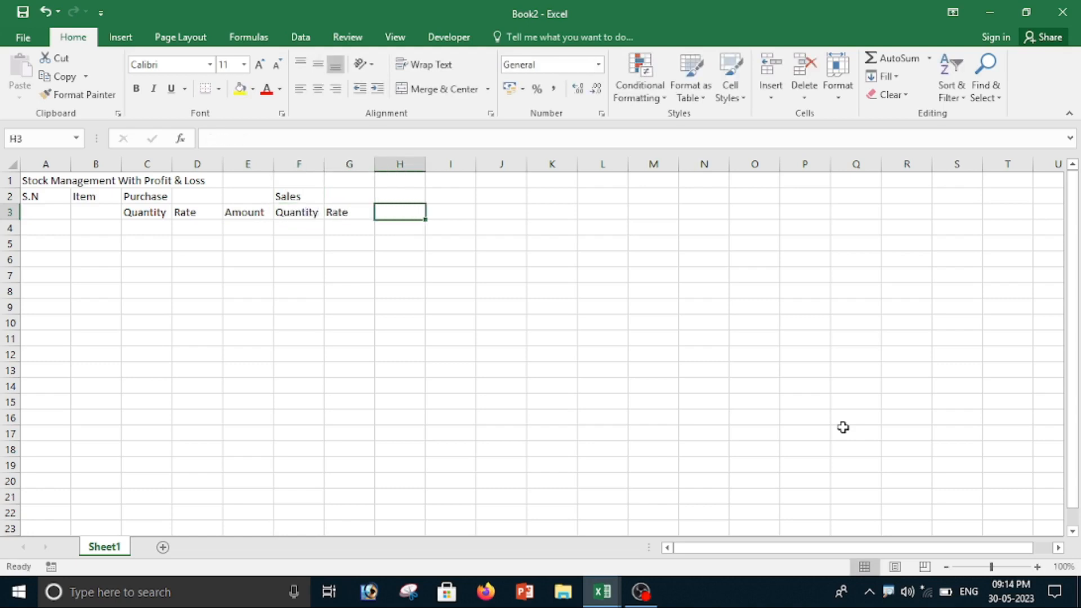
{"action": "type", "text": "Amount"}
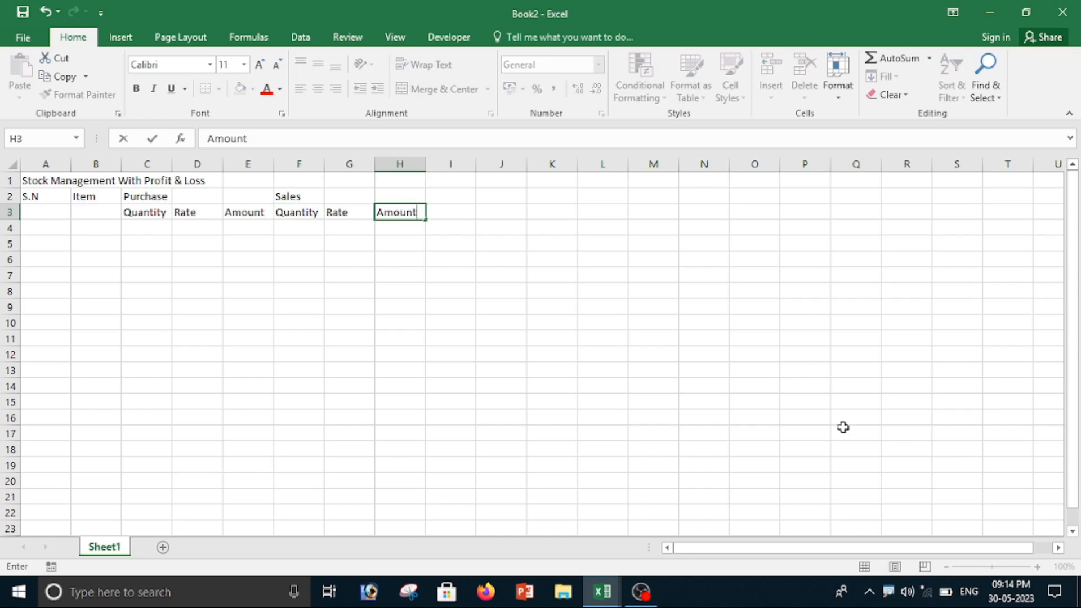
{"action": "key", "text": "Tab"}
Step: Enter the heading "Closing Stock" in cell I2
{"action": "key", "text": "Up"}
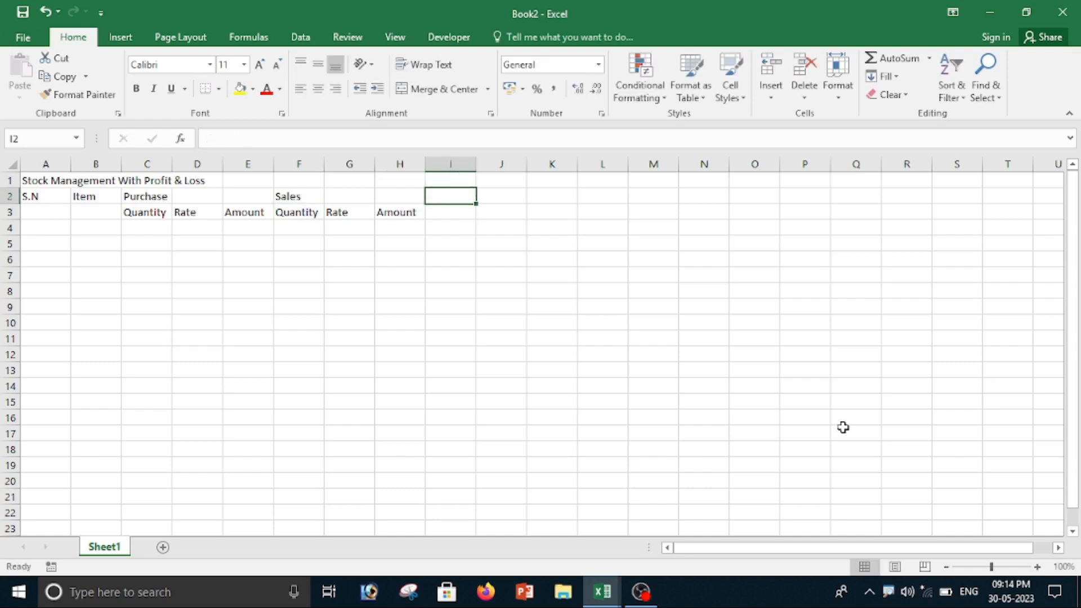
{"action": "type", "text": "Closeing"}
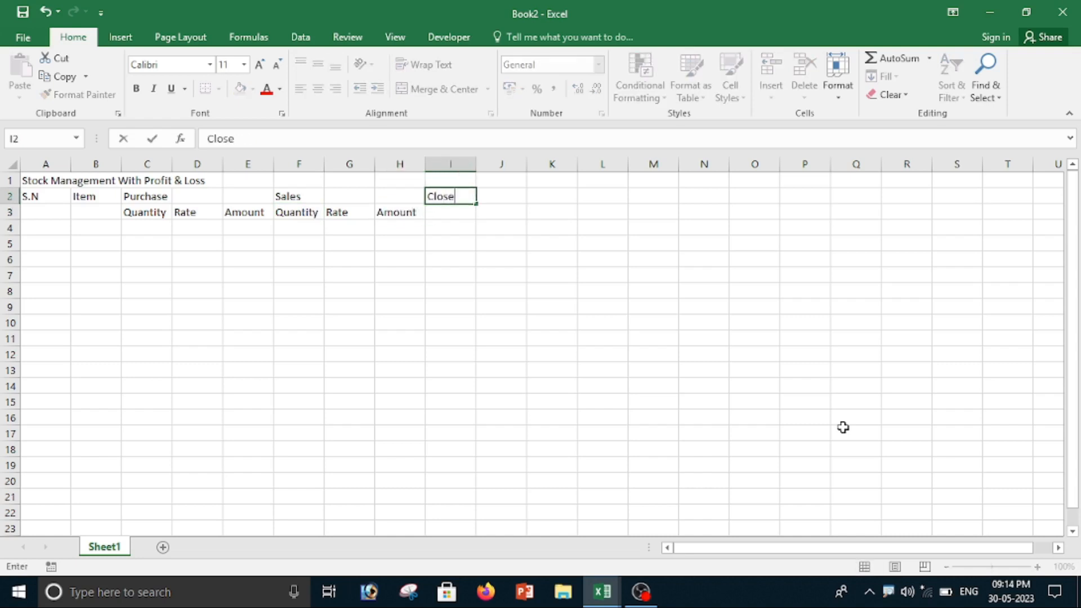
{"action": "key", "text": "BackSpace"}
{"action": "key", "text": "BackSpace"}
{"action": "key", "text": "BackSpace"}
{"action": "type", "text": "sing Stock"}
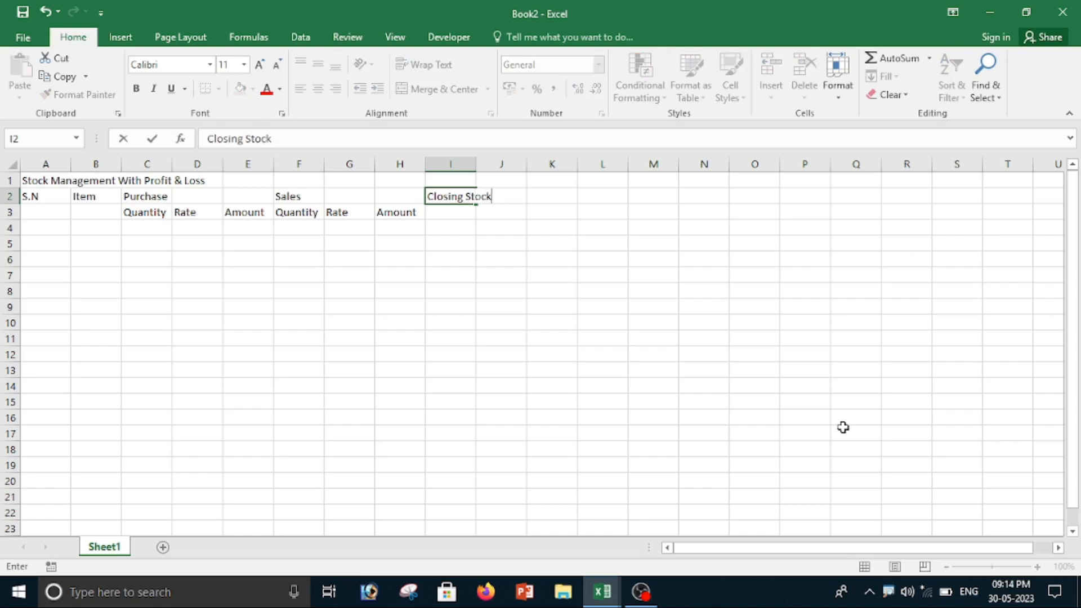
{"action": "key", "text": "Return"}
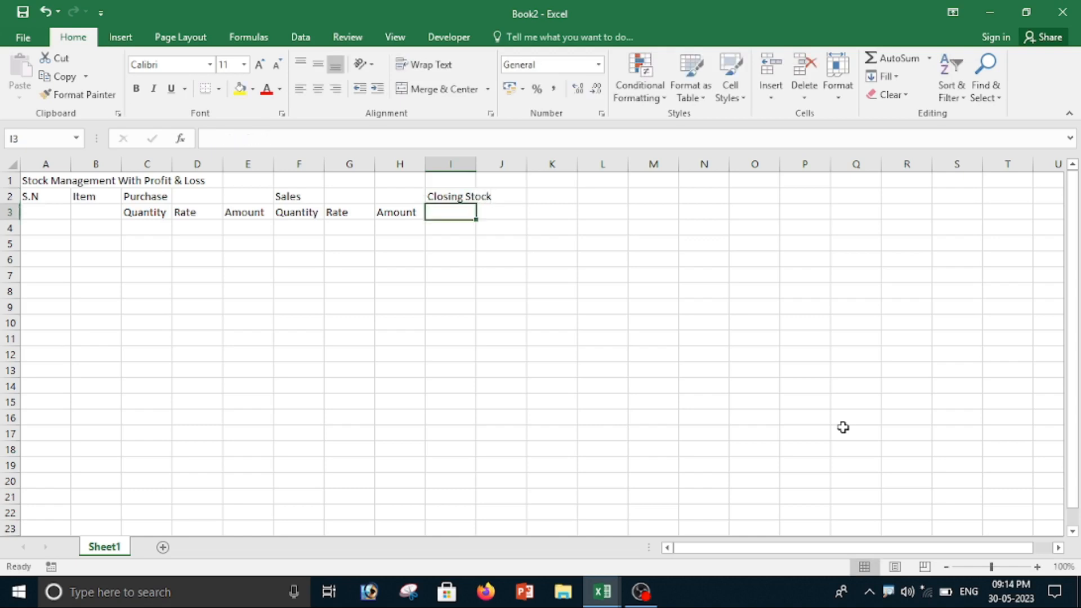
Step: Enter the Closing Stock subheadings Quantity and Amount in cells I3 and J3
{"action": "type", "text": "Qu"}
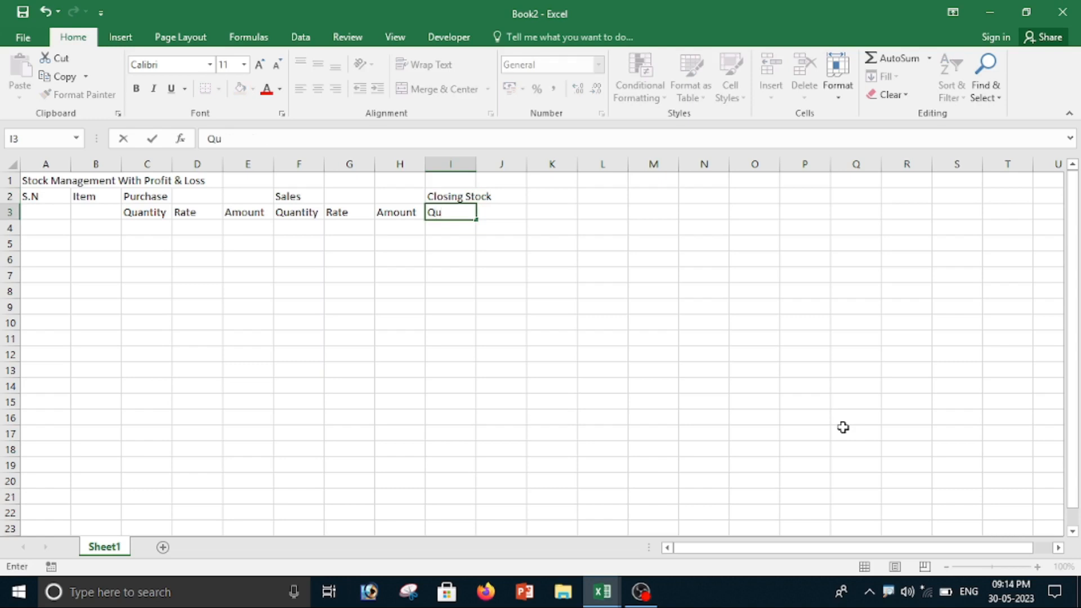
{"action": "type", "text": "antity"}
{"action": "key", "text": "Tab"}
{"action": "type", "text": "Amoun"}
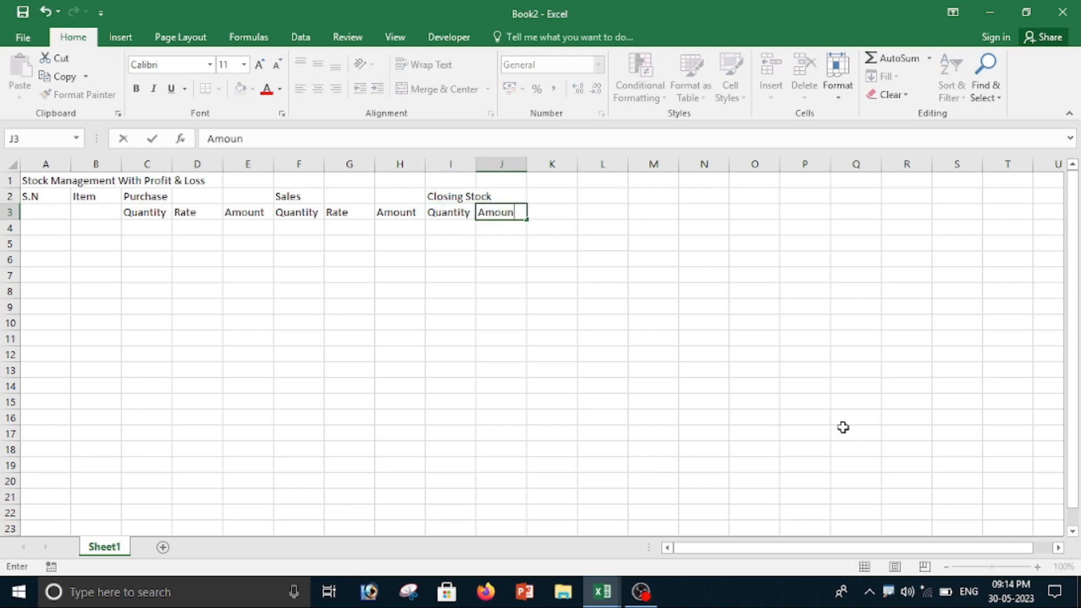
{"action": "key", "text": "Tab"}
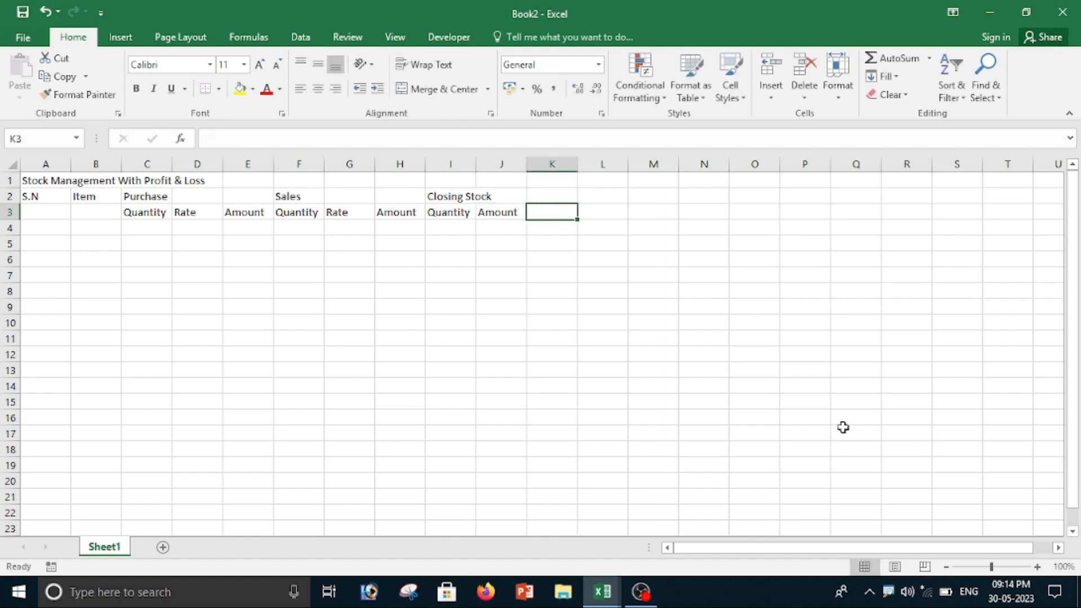
Step: Enter the heading "Profit & Loss" in cell K2
{"action": "key", "text": "Up"}
{"action": "type", "text": "Pr"}
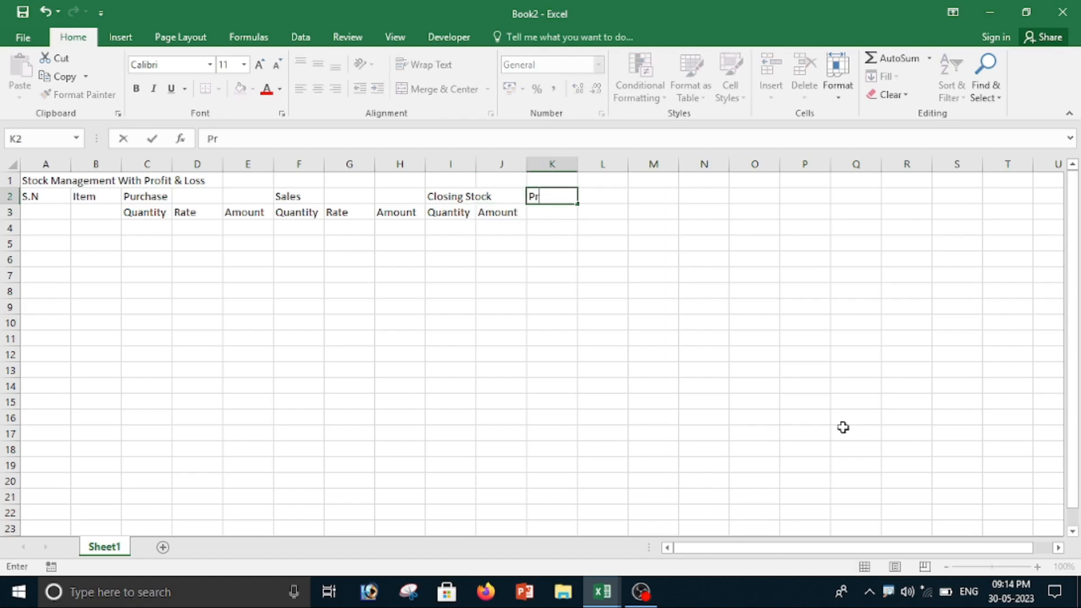
{"action": "type", "text": "ofit & Loss"}
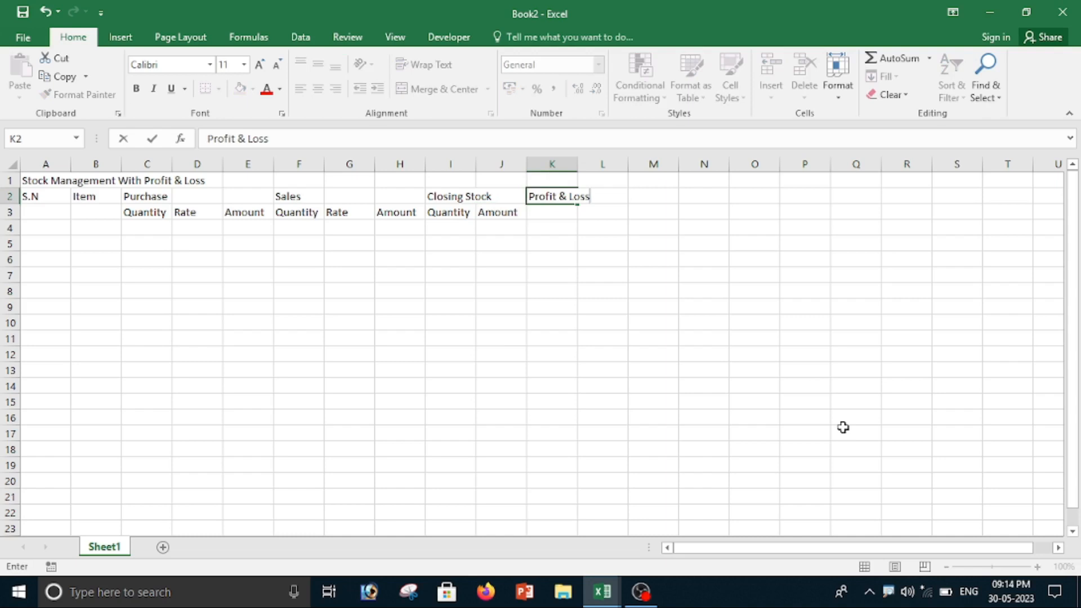
{"action": "key", "text": "Return"}
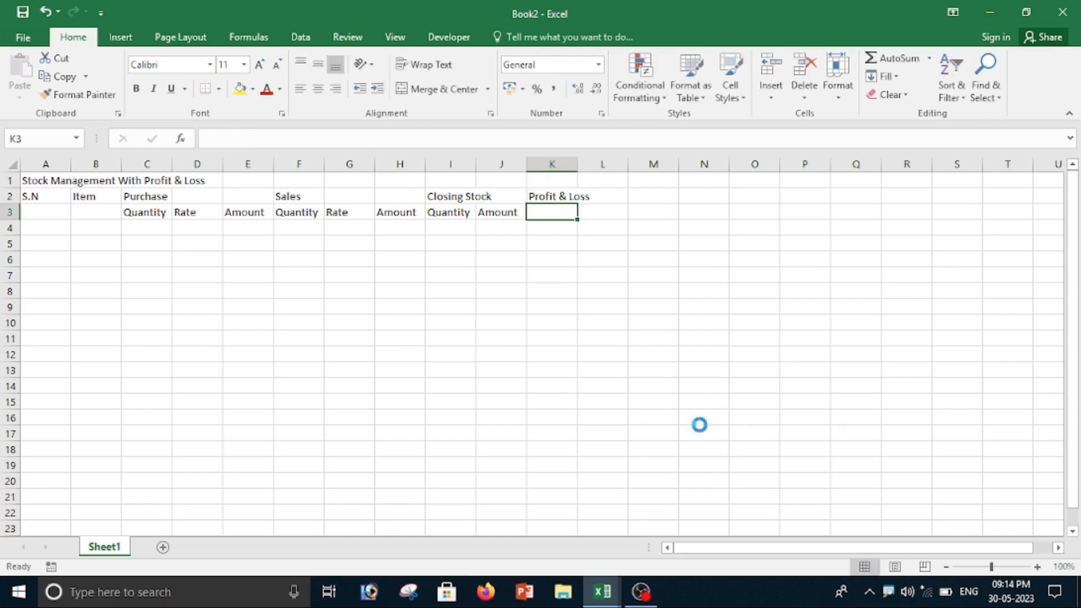
Step: Merge and center the Purchase heading across C2:E2, Sales across F2:H2 and Closing Stock across I2:J2
{"action": "scroll", "coordinate": [699, 425], "scroll_direction": "up", "scroll_amount": 1}
{"action": "left_click", "coordinate": [313, 394]}
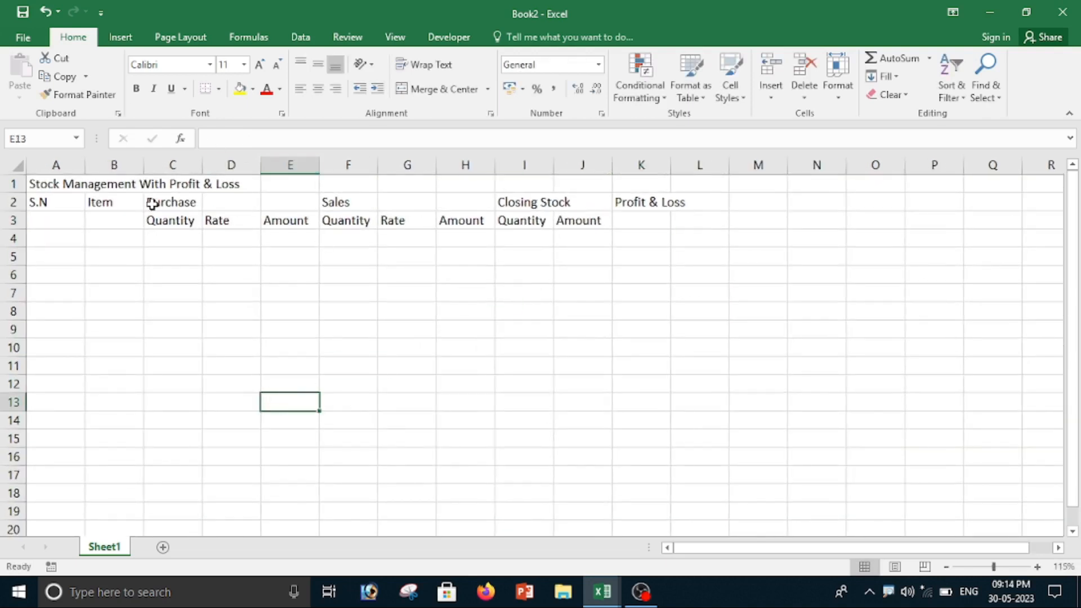
{"action": "left_click_drag", "start_coordinate": [150, 202], "coordinate": [269, 209]}
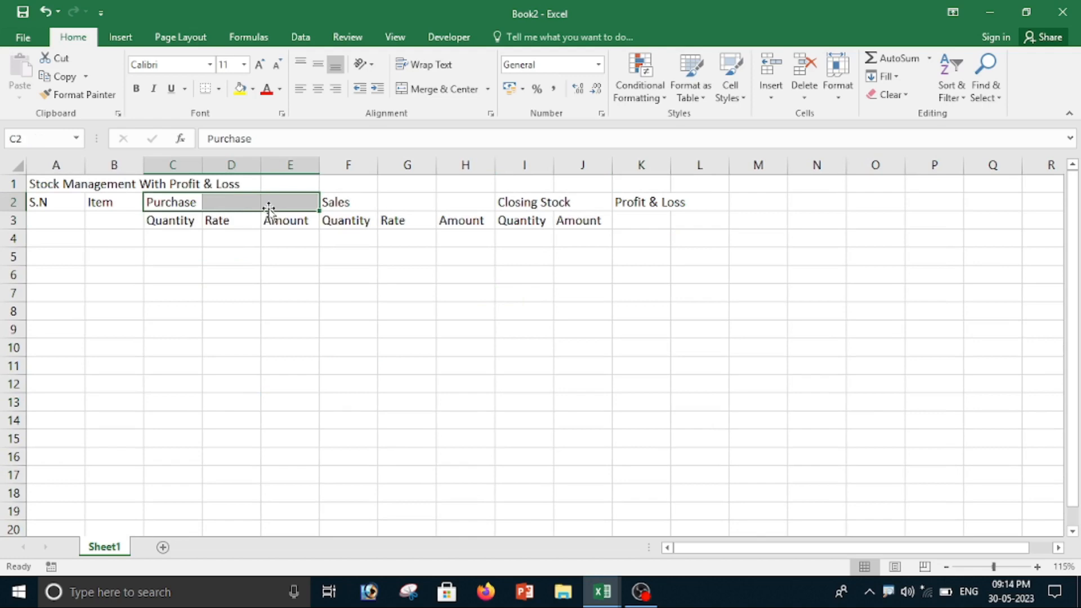
{"action": "left_click", "coordinate": [436, 89]}
{"action": "left_click_drag", "start_coordinate": [326, 203], "coordinate": [446, 203]}
{"action": "left_click", "coordinate": [424, 89]}
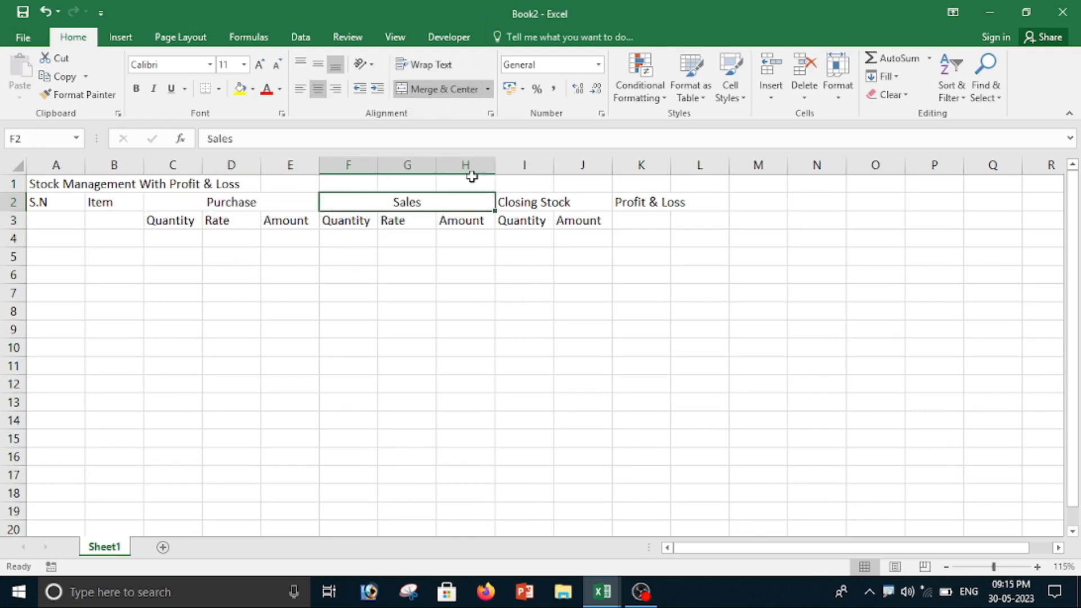
{"action": "left_click_drag", "start_coordinate": [518, 205], "coordinate": [573, 203]}
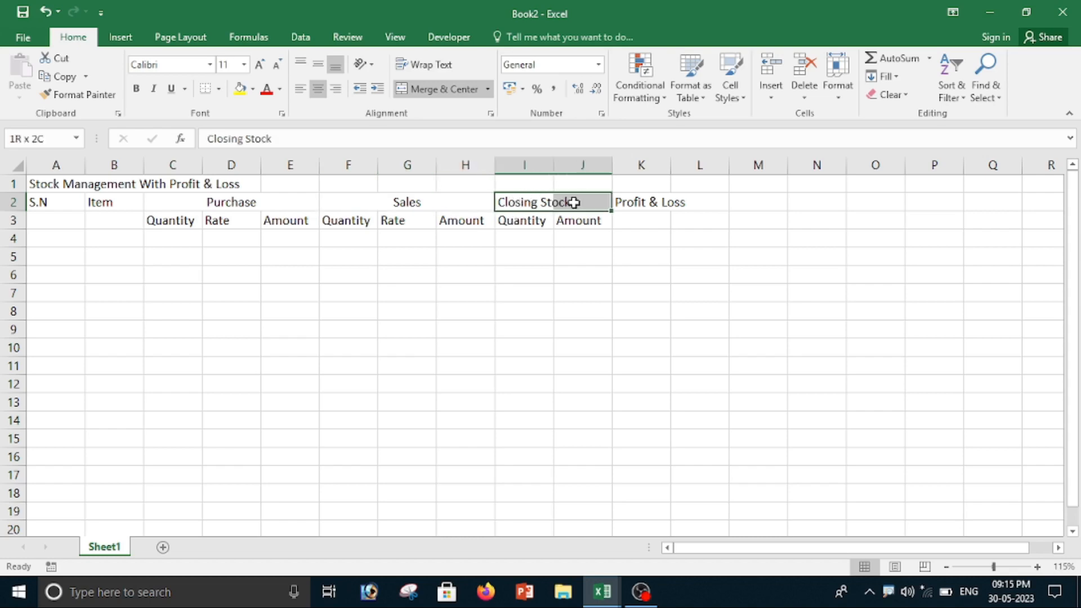
{"action": "left_click", "coordinate": [442, 89]}
{"action": "left_click", "coordinate": [588, 352]}
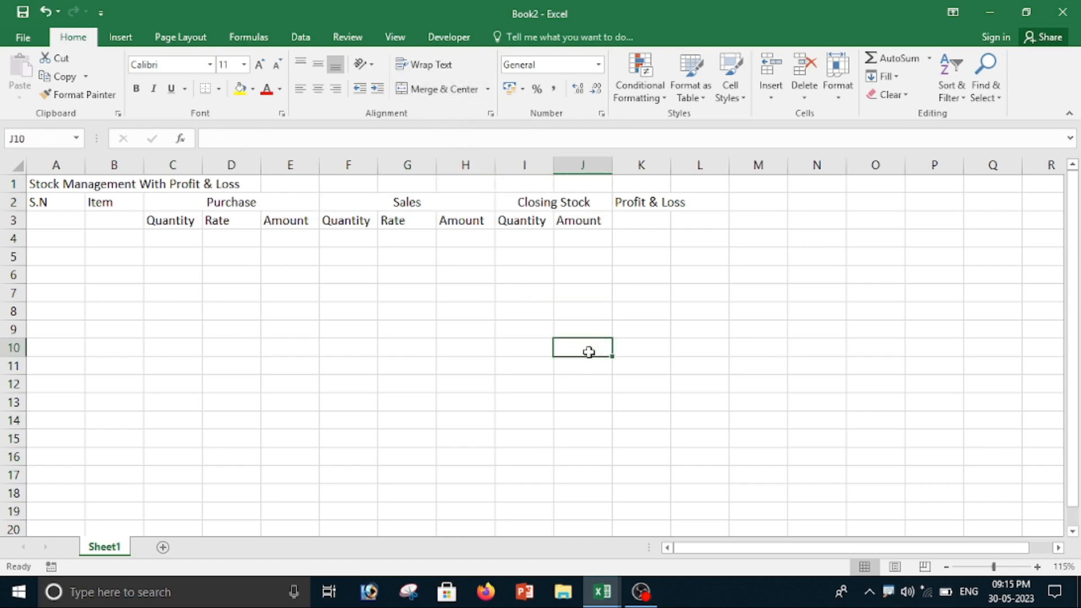
Step: Widen column K so that the Profit & Loss heading fits inside it
{"action": "left_click", "coordinate": [649, 256]}
{"action": "left_click_drag", "start_coordinate": [670, 163], "coordinate": [704, 163]}
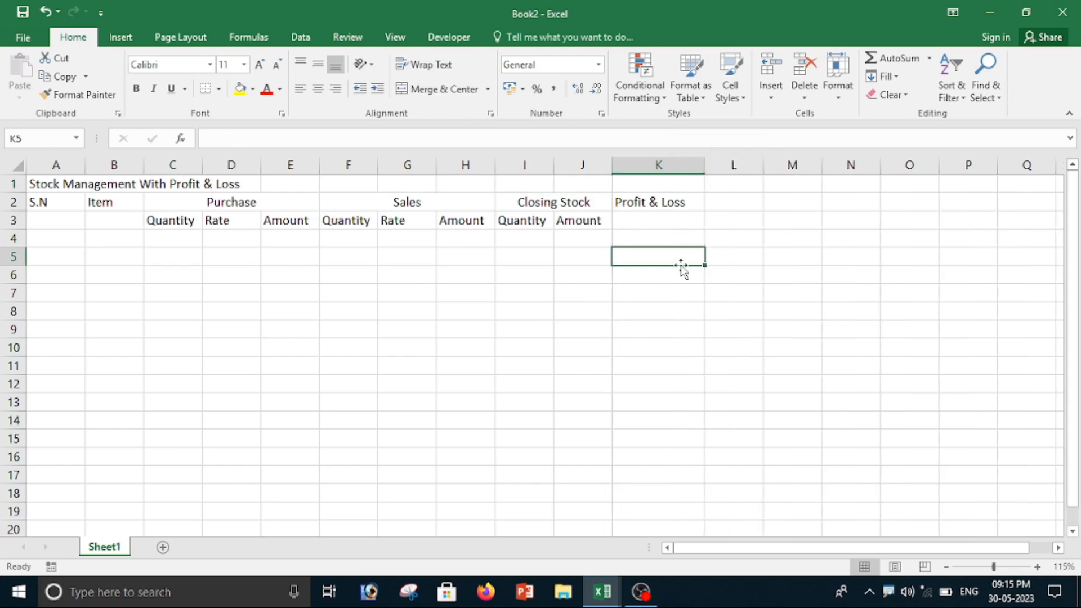
{"action": "left_click", "coordinate": [684, 270]}
Step: Merge and center the Profit & Loss heading across K2:K3, S.N across A2:A3 and Item across B2:B3
{"action": "left_click", "coordinate": [637, 200]}
{"action": "left_click_drag", "start_coordinate": [637, 201], "coordinate": [631, 225]}
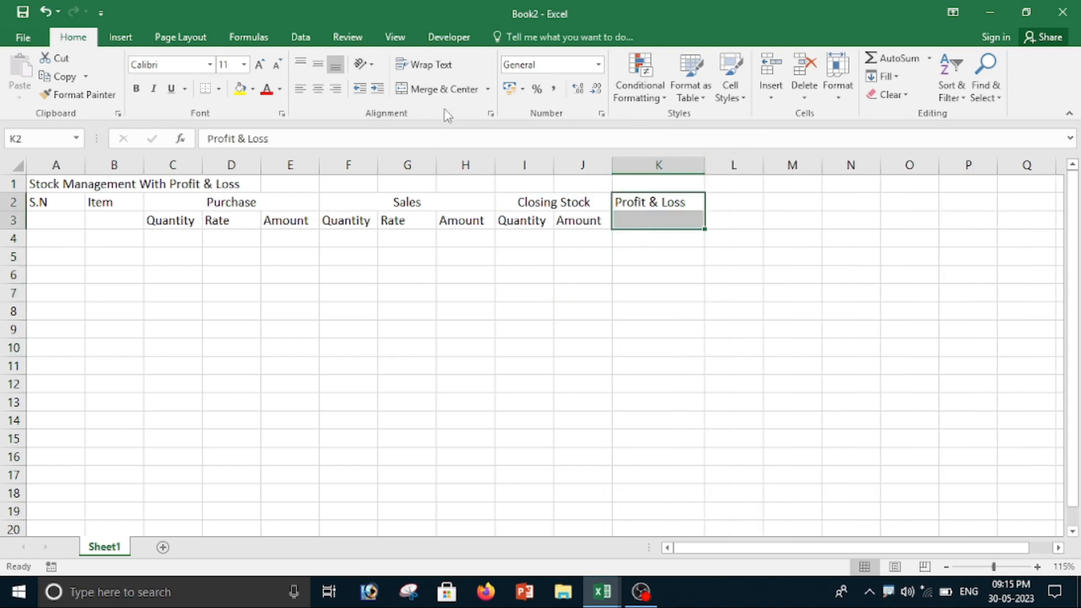
{"action": "left_click", "coordinate": [442, 89]}
{"action": "left_click_drag", "start_coordinate": [39, 201], "coordinate": [58, 212]}
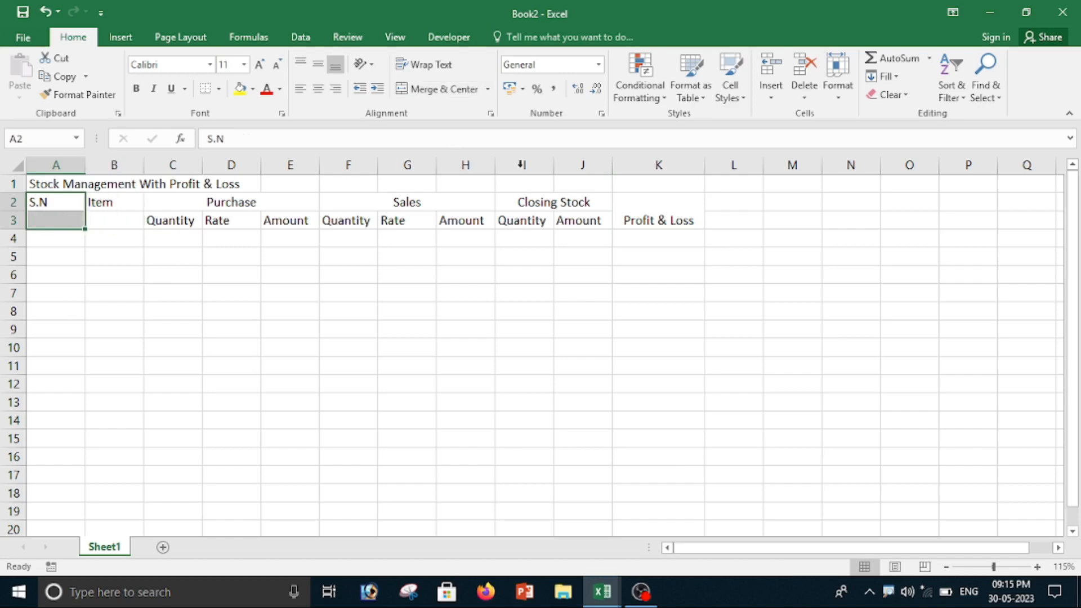
{"action": "left_click", "coordinate": [436, 90]}
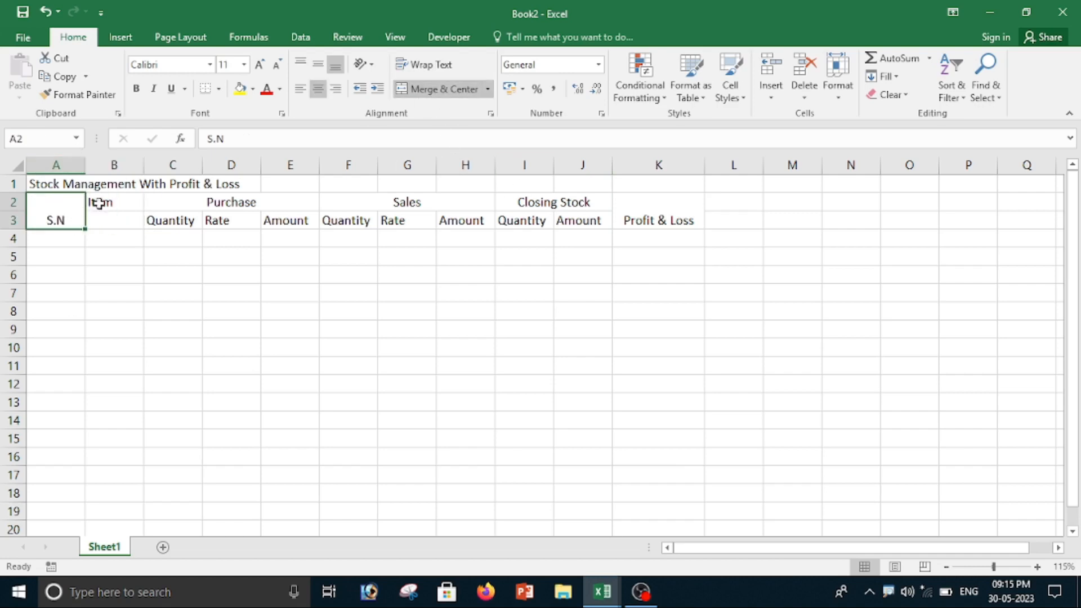
{"action": "left_click_drag", "start_coordinate": [93, 204], "coordinate": [673, 220]}
{"action": "left_click", "coordinate": [436, 88]}
Step: Middle-align the headings in A2:K3 vertically and make them bold
{"action": "left_click", "coordinate": [386, 345]}
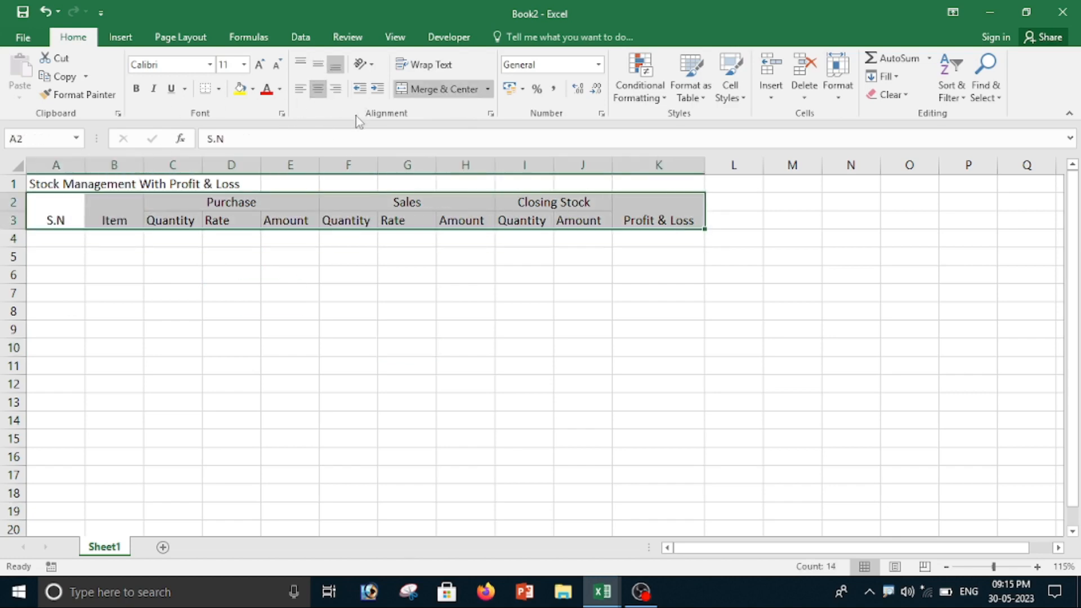
{"action": "left_click", "coordinate": [317, 65]}
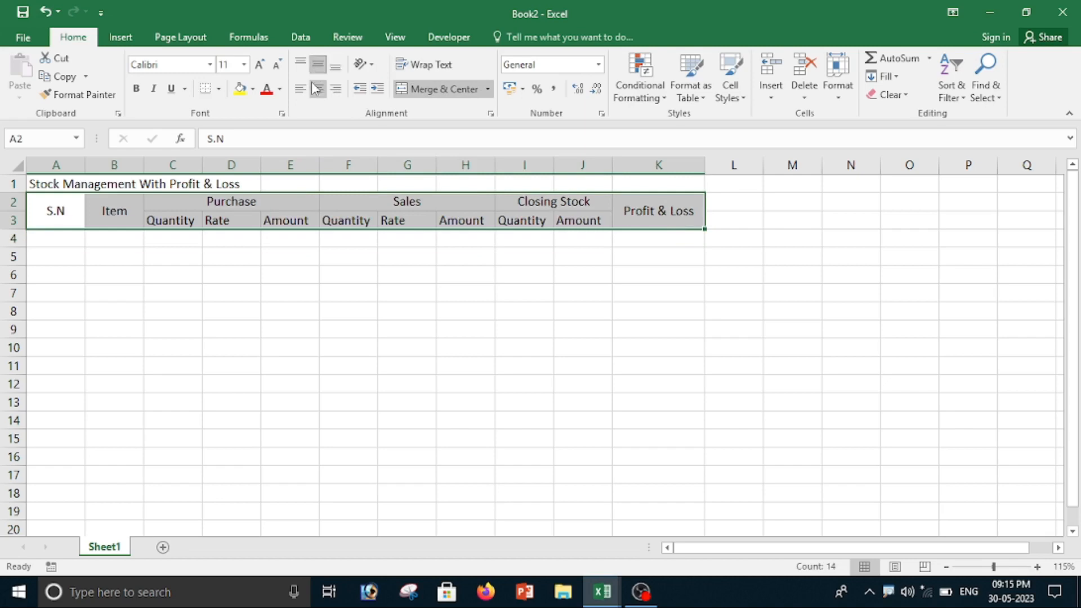
{"action": "left_click", "coordinate": [136, 88]}
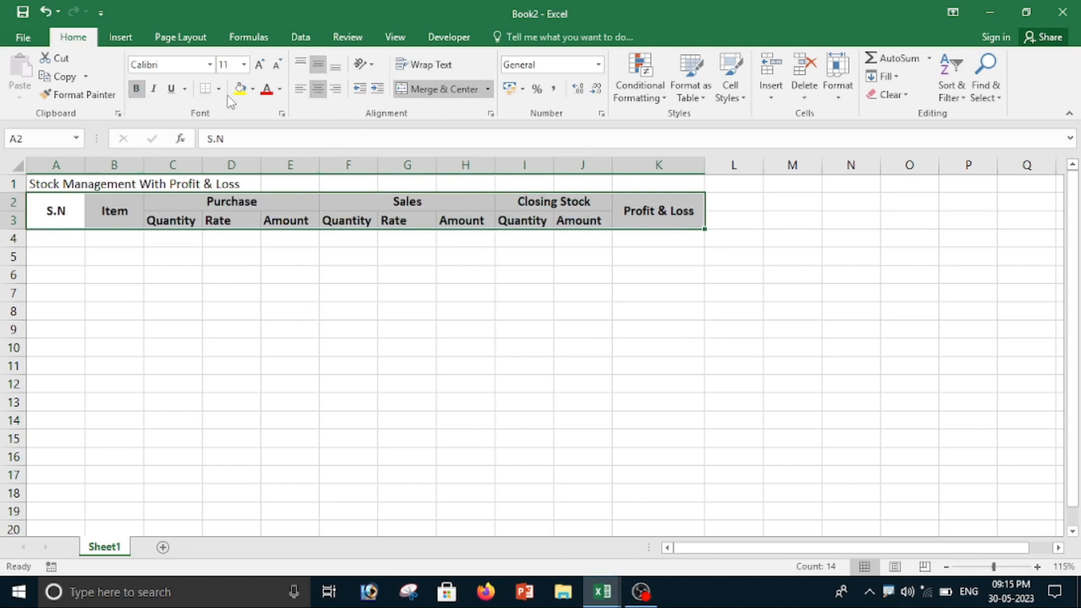
Step: Fill the heading cells A2:K3 with standard yellow
{"action": "left_click", "coordinate": [252, 95]}
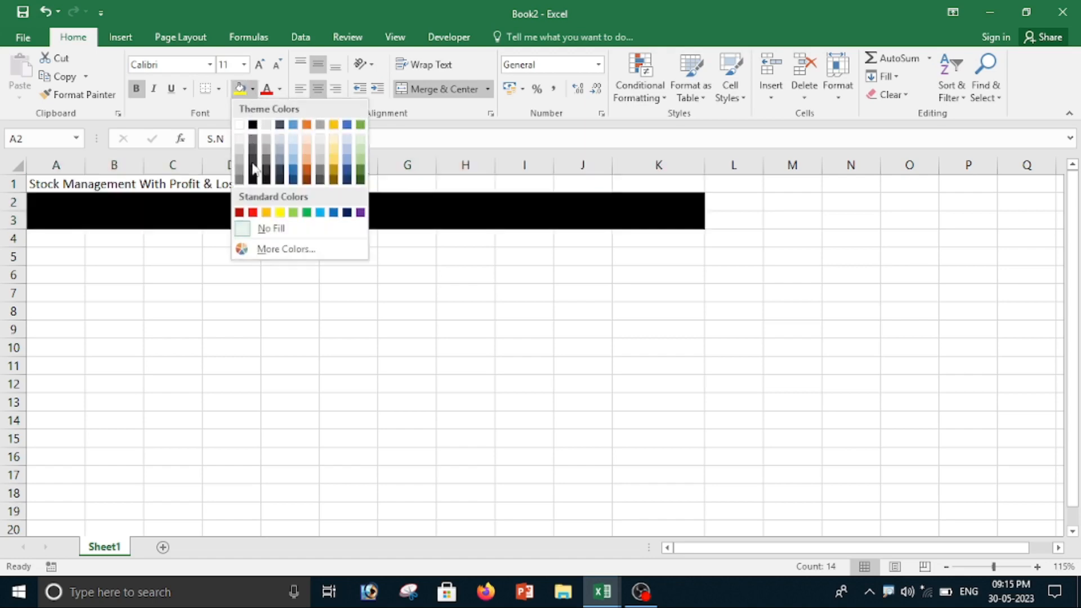
{"action": "left_click", "coordinate": [280, 214]}
{"action": "left_click", "coordinate": [135, 343]}
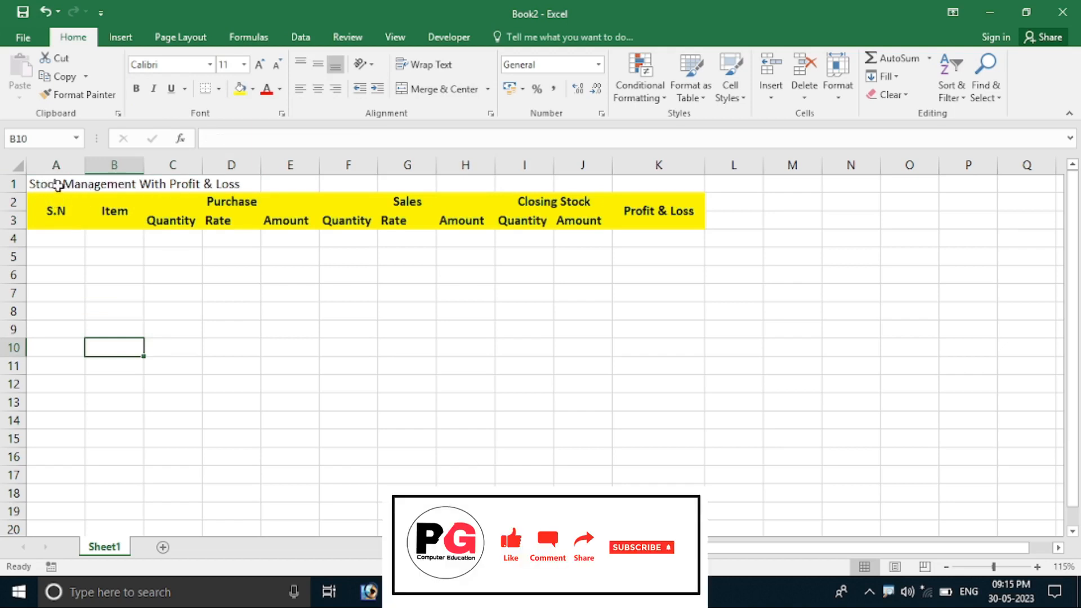
Step: Merge and center the sheet title across A1:K1 and make it bold at font size 20
{"action": "left_click_drag", "start_coordinate": [36, 183], "coordinate": [693, 184]}
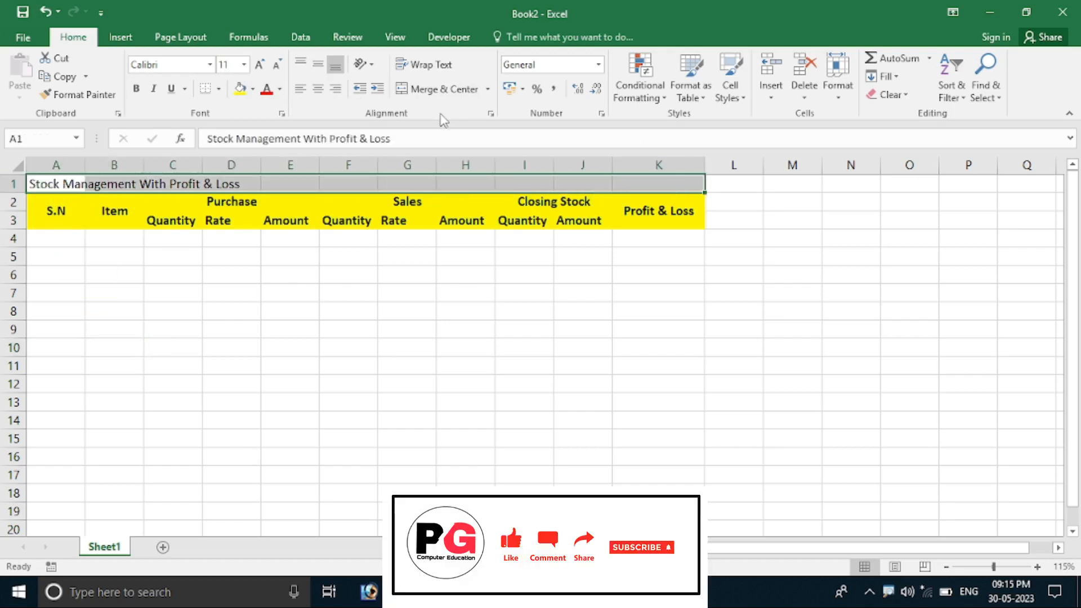
{"action": "left_click", "coordinate": [443, 90]}
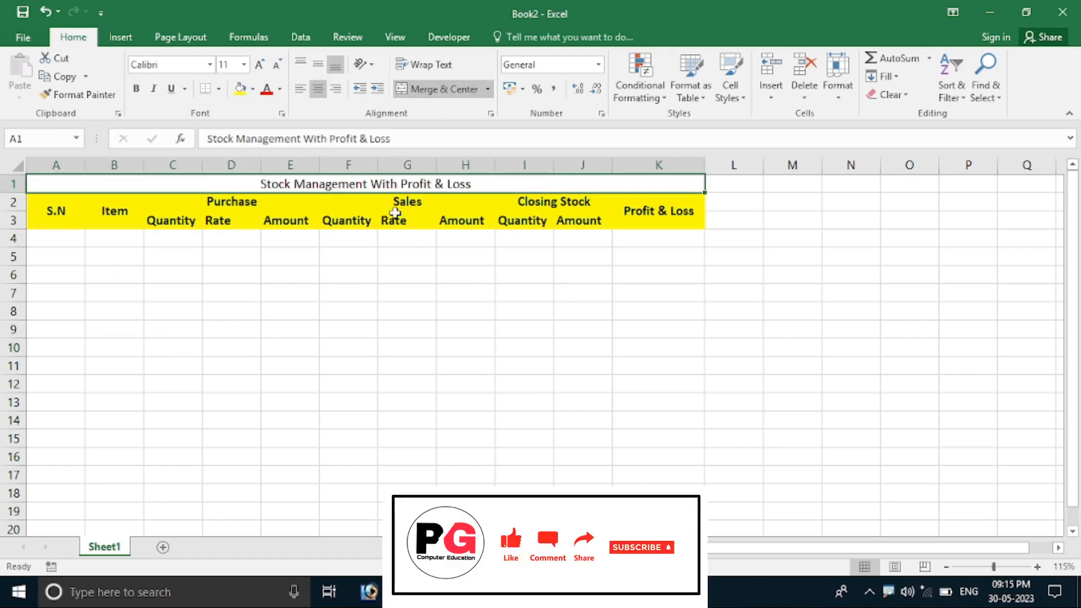
{"action": "left_click", "coordinate": [136, 89]}
{"action": "left_click", "coordinate": [259, 64]}
{"action": "left_click", "coordinate": [259, 64]}
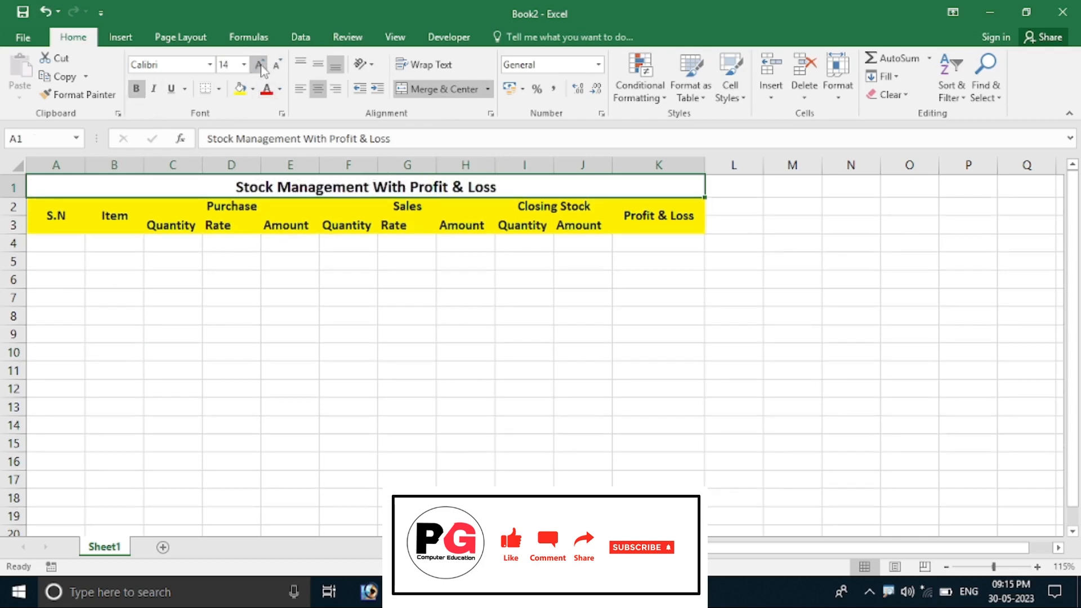
{"action": "left_click", "coordinate": [260, 64]}
{"action": "left_click", "coordinate": [260, 65]}
{"action": "left_click", "coordinate": [268, 331]}
Step: Number the S.N column from 1 to 10 in A4:A13 by extending the series 1, 2
{"action": "left_click", "coordinate": [65, 234]}
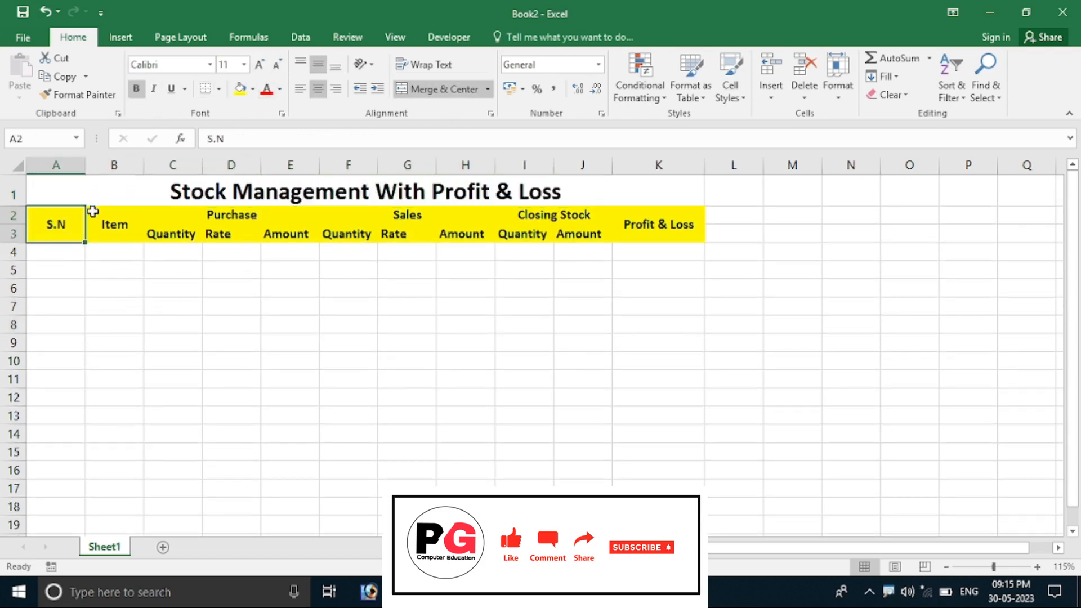
{"action": "left_click", "coordinate": [55, 249]}
{"action": "type", "text": "1"}
{"action": "key", "text": "Return"}
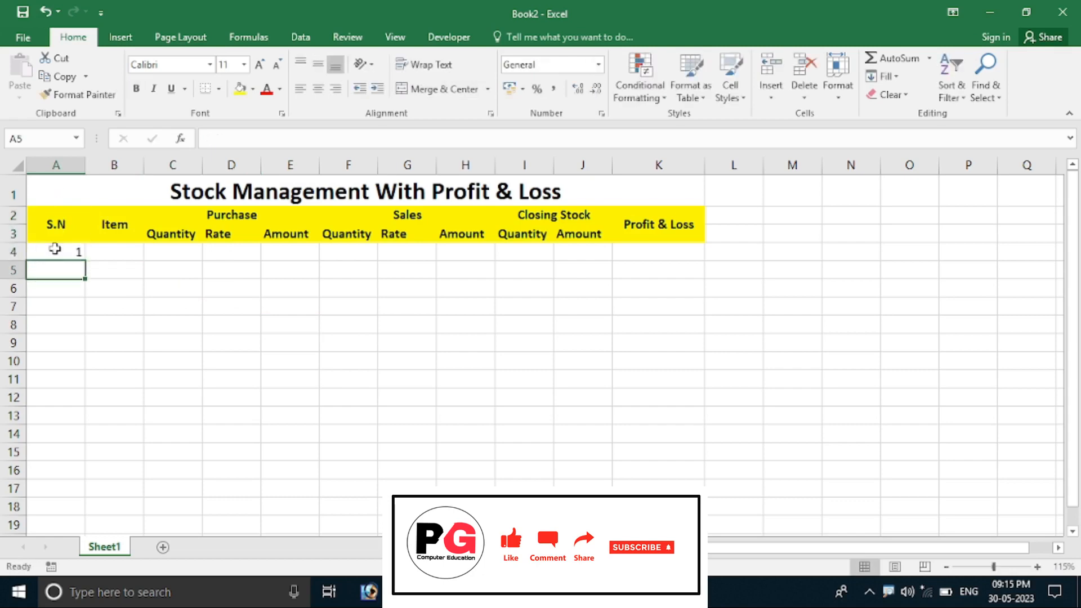
{"action": "type", "text": "2"}
{"action": "key", "text": "Return"}
{"action": "left_click_drag", "start_coordinate": [72, 251], "coordinate": [74, 267]}
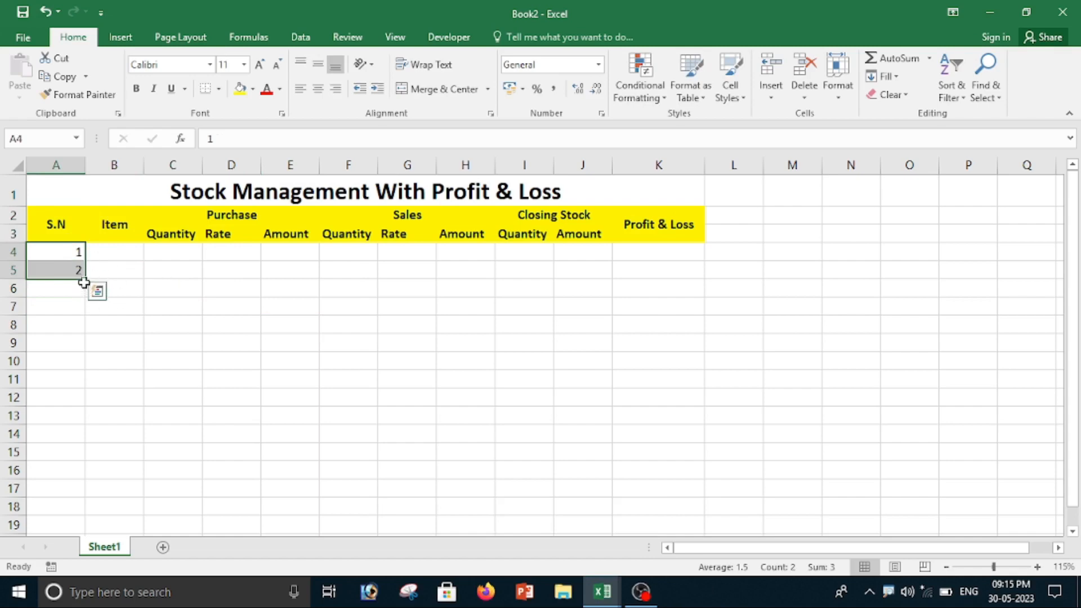
{"action": "left_click_drag", "start_coordinate": [84, 280], "coordinate": [77, 420]}
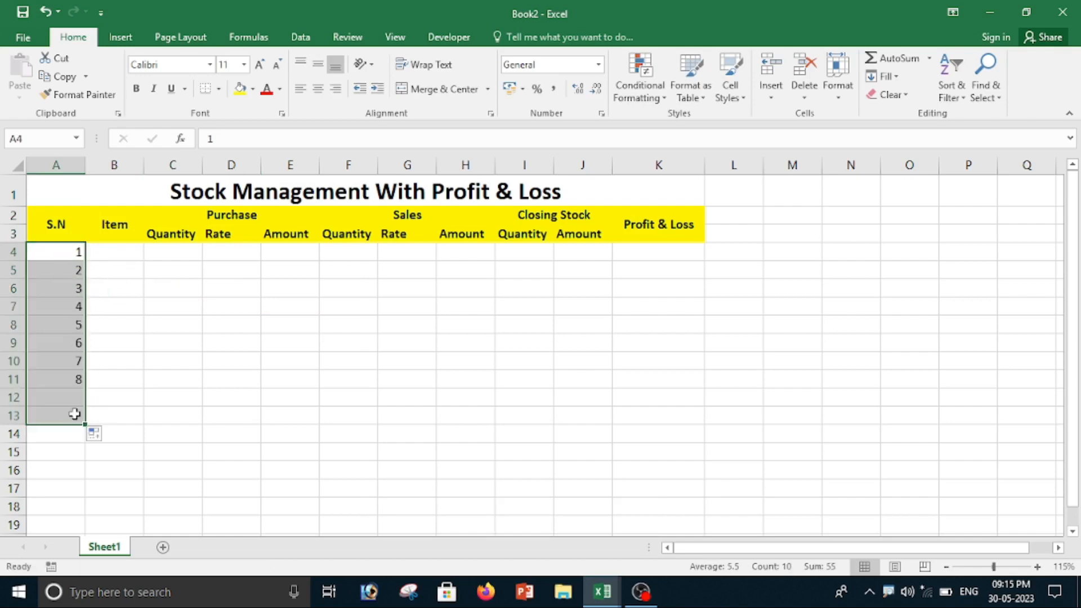
Step: Apply all borders to the whole table, A1:K13
{"action": "left_click", "coordinate": [112, 270]}
{"action": "left_click_drag", "start_coordinate": [38, 186], "coordinate": [251, 416]}
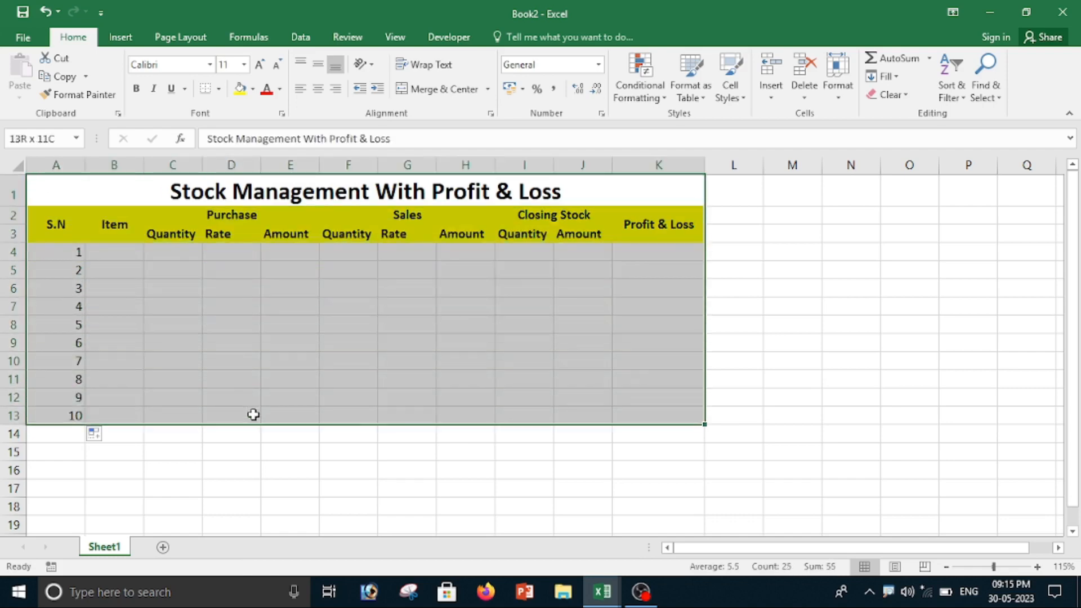
{"action": "left_click", "coordinate": [218, 90]}
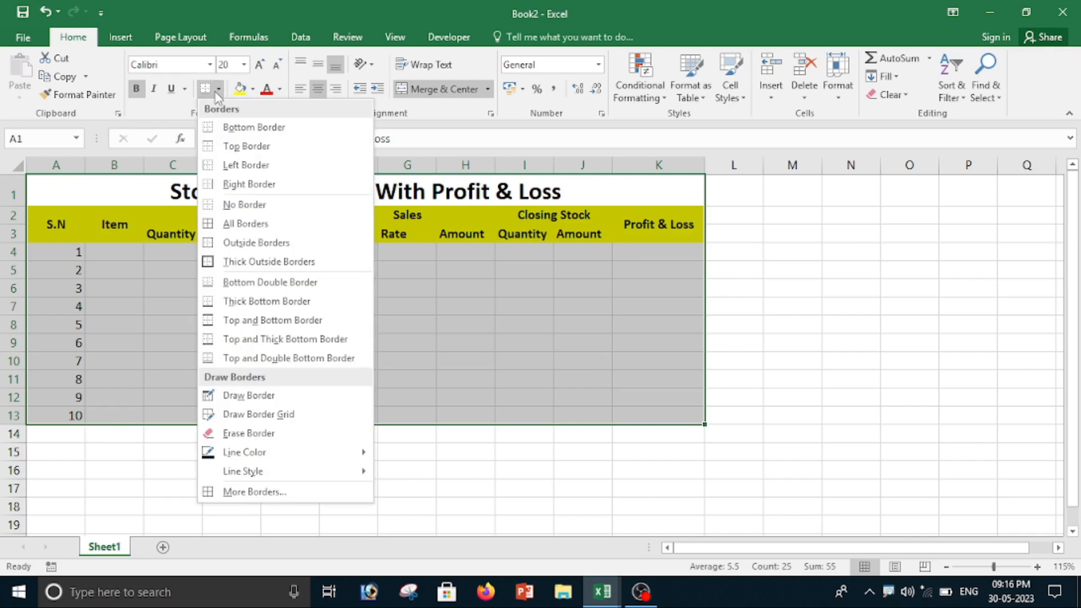
{"action": "left_click", "coordinate": [234, 224]}
{"action": "left_click", "coordinate": [512, 361]}
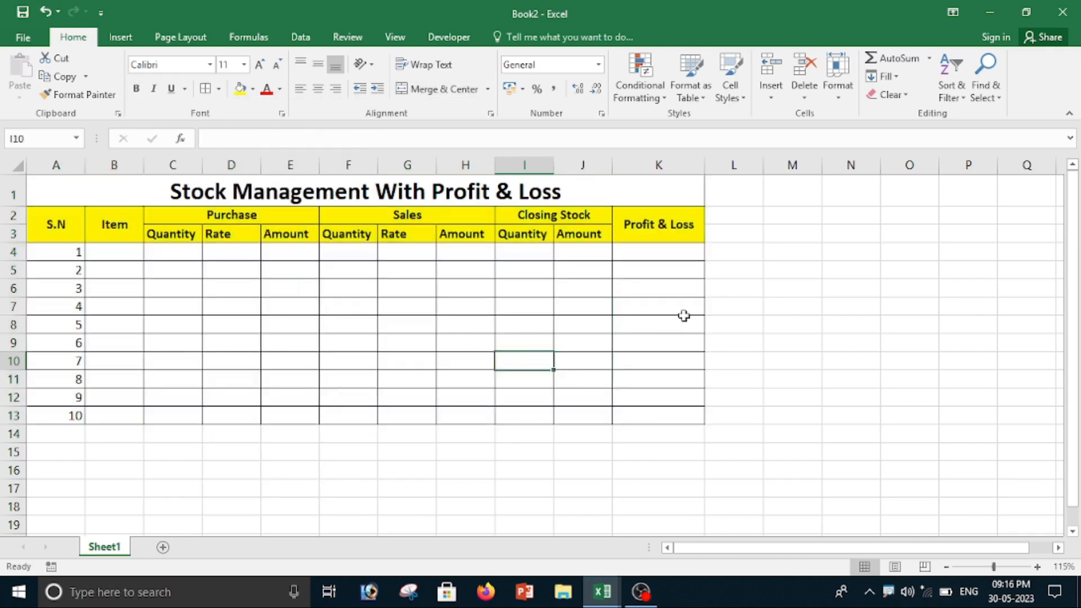
Step: Give the title row a dark blue fill and set its font color to white
{"action": "left_click", "coordinate": [115, 187]}
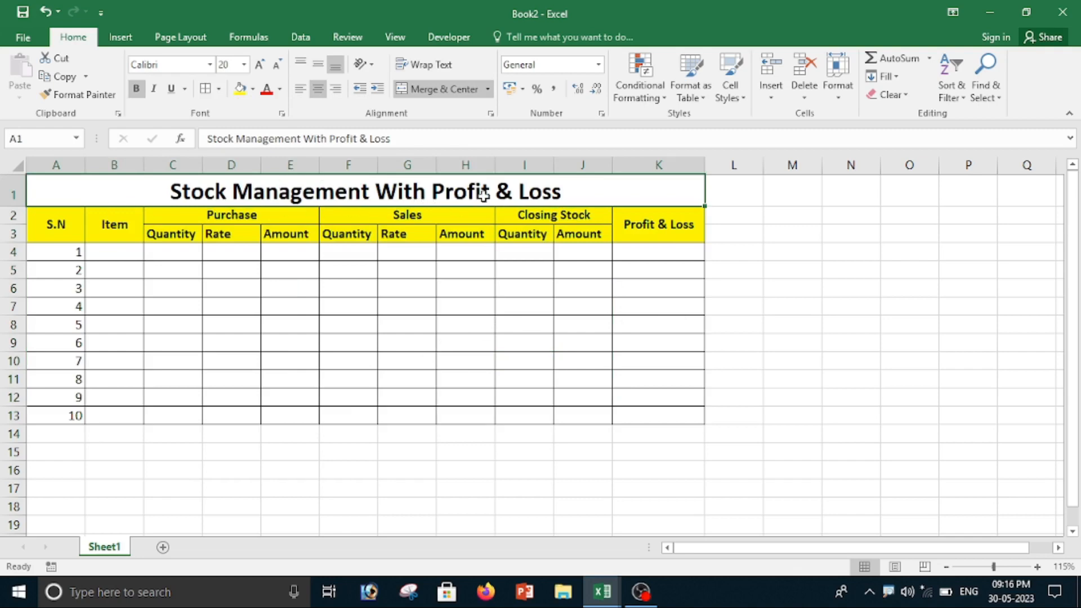
{"action": "left_click", "coordinate": [253, 89]}
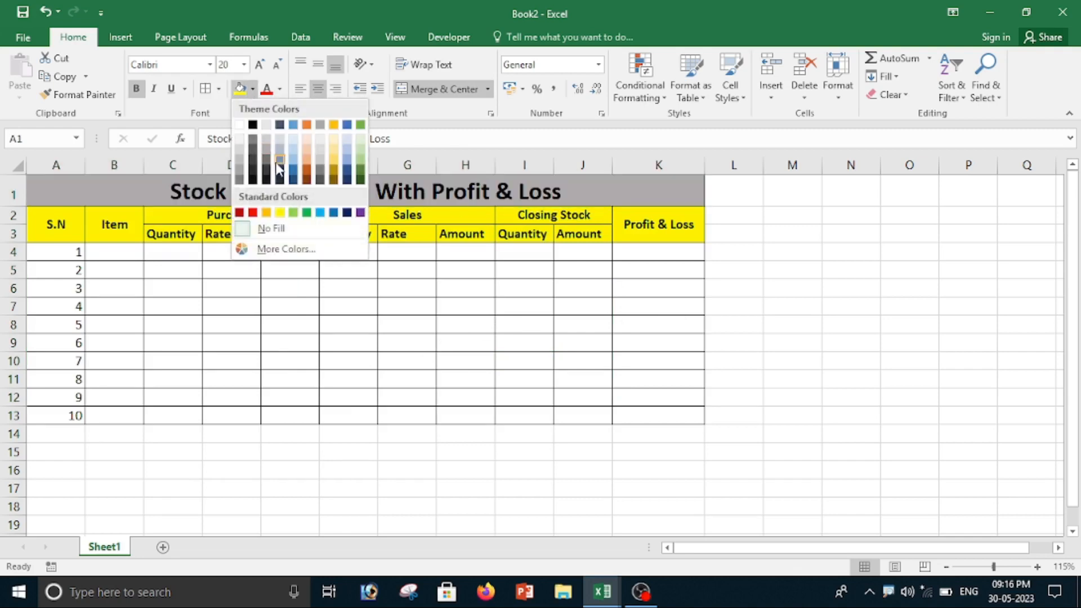
{"action": "left_click", "coordinate": [347, 179]}
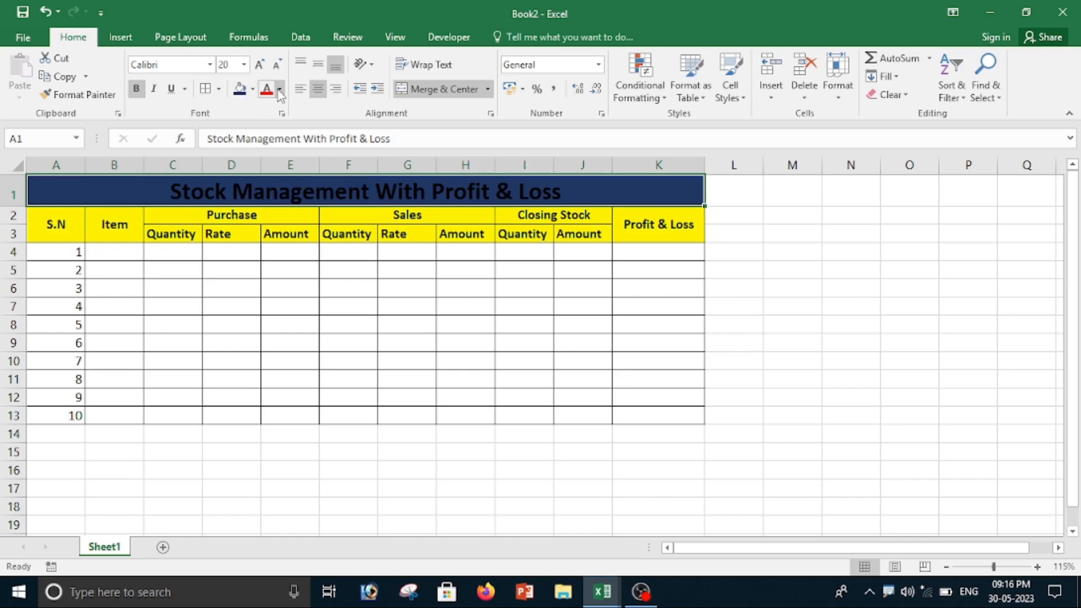
{"action": "left_click", "coordinate": [279, 88]}
{"action": "left_click", "coordinate": [266, 140]}
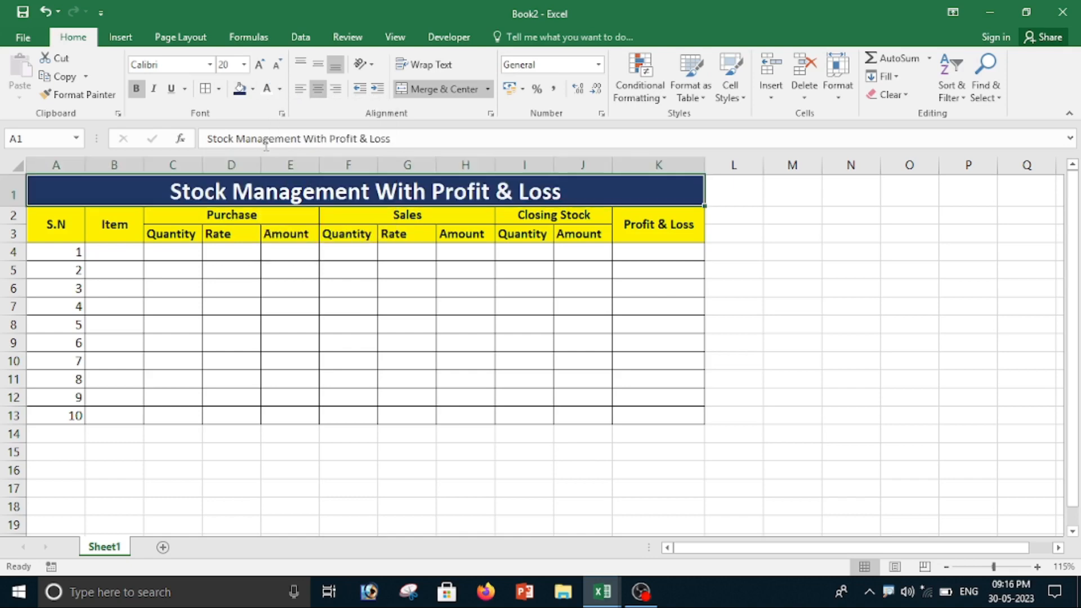
{"action": "left_click", "coordinate": [409, 327]}
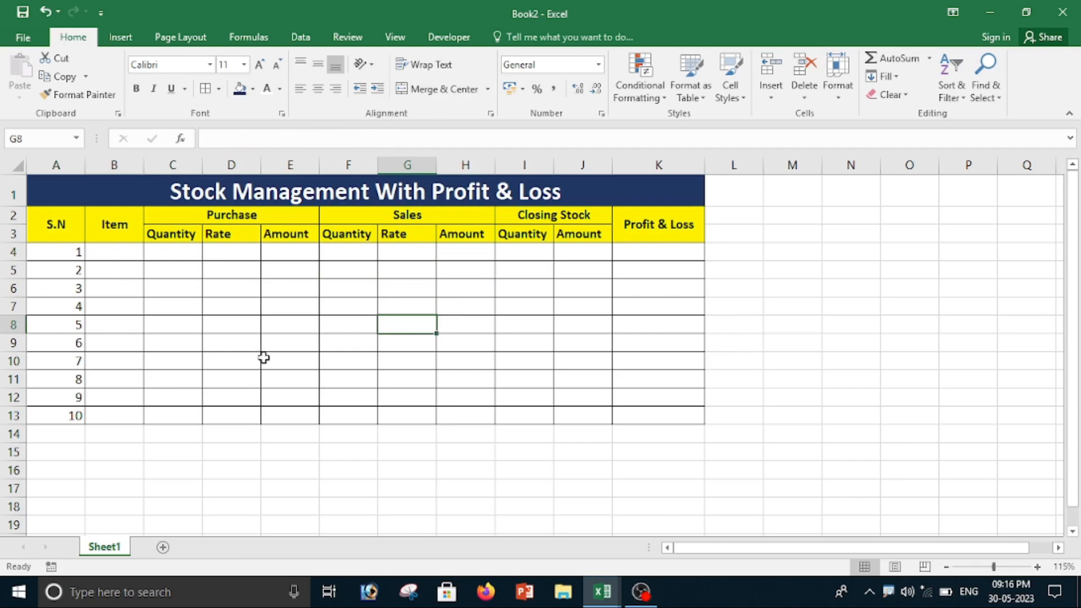
Step: Autofit the width of column A to its serial numbers
{"action": "scroll", "coordinate": [263, 358], "scroll_direction": "up", "scroll_amount": 1}
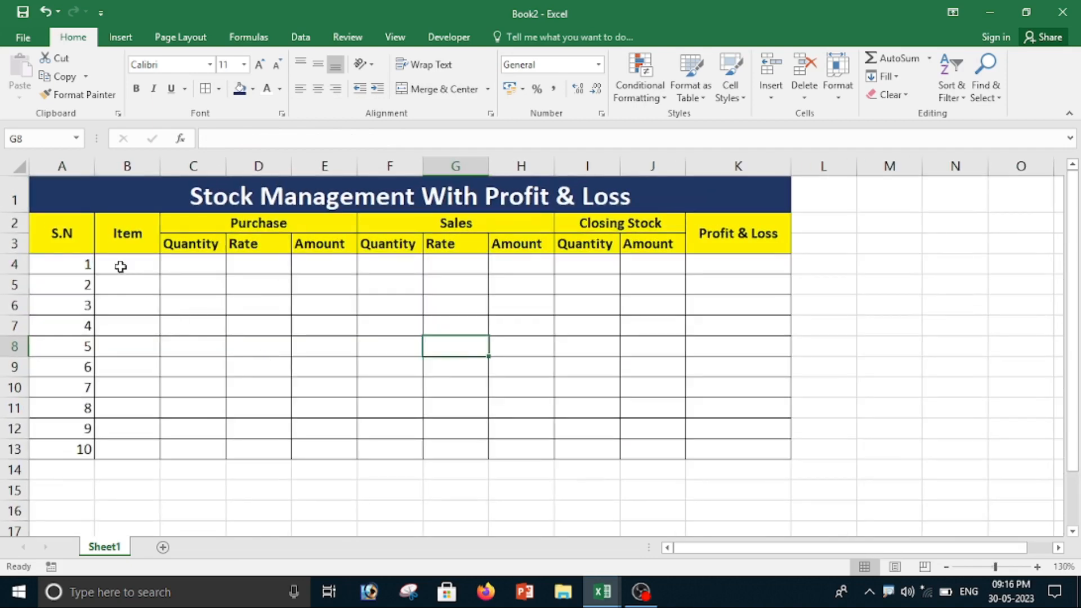
{"action": "double_click", "coordinate": [95, 164]}
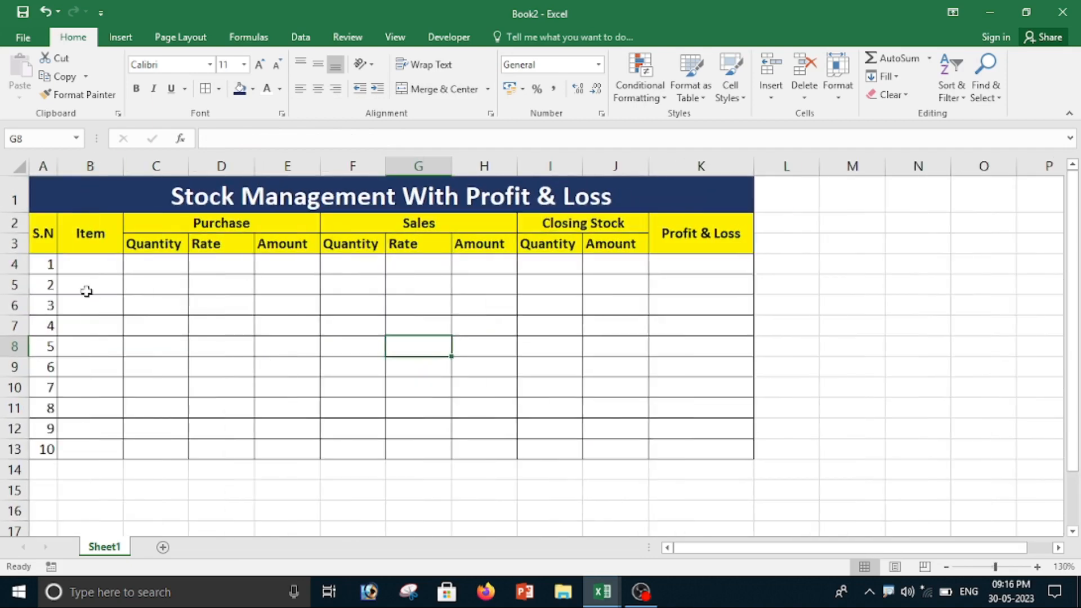
Step: Enter the items Keyboard, Mouse and UPS in cells B4 to B6
{"action": "left_click", "coordinate": [88, 262]}
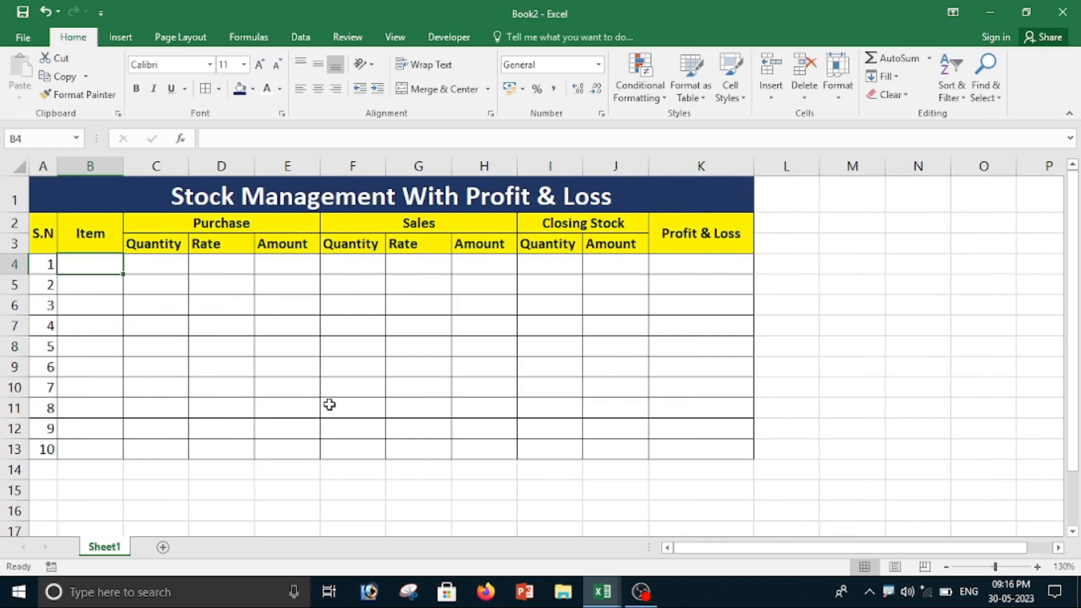
{"action": "type", "text": "Keyboard"}
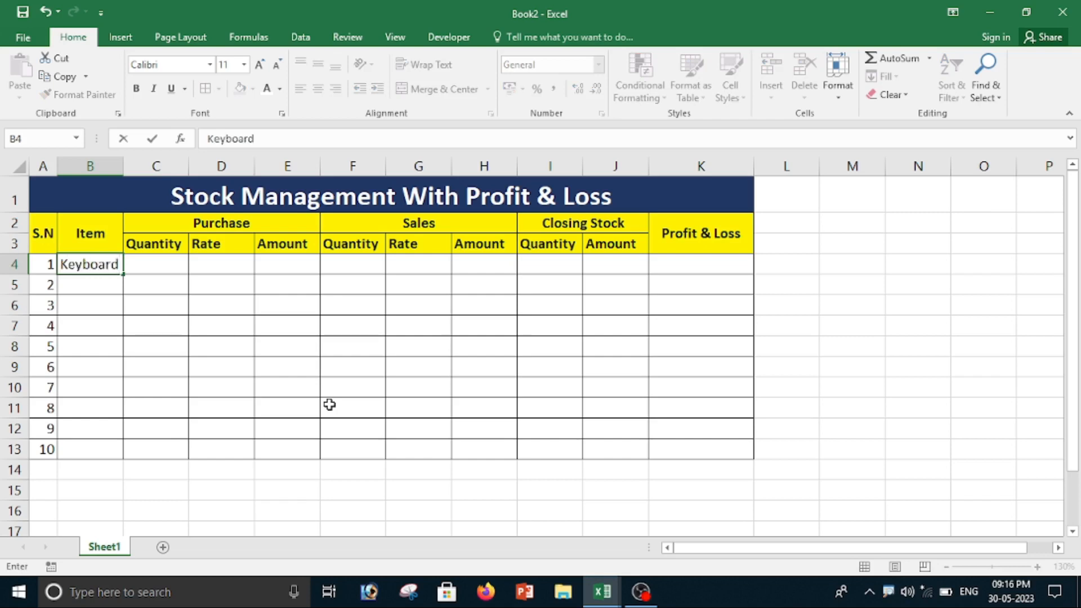
{"action": "key", "text": "Return"}
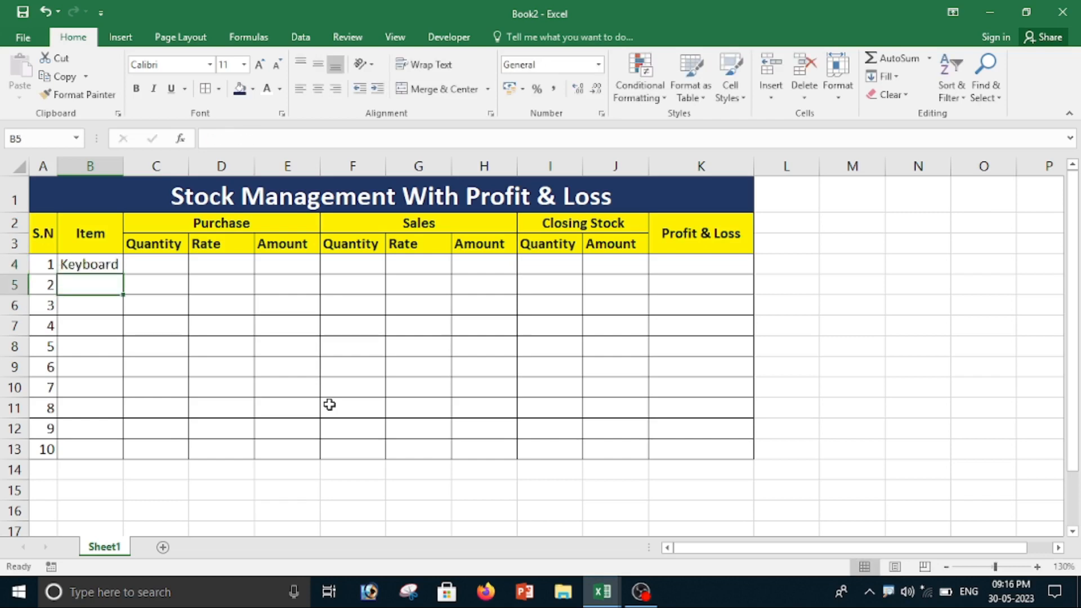
{"action": "type", "text": "Mouse"}
{"action": "key", "text": "Return"}
{"action": "type", "text": "UPS"}
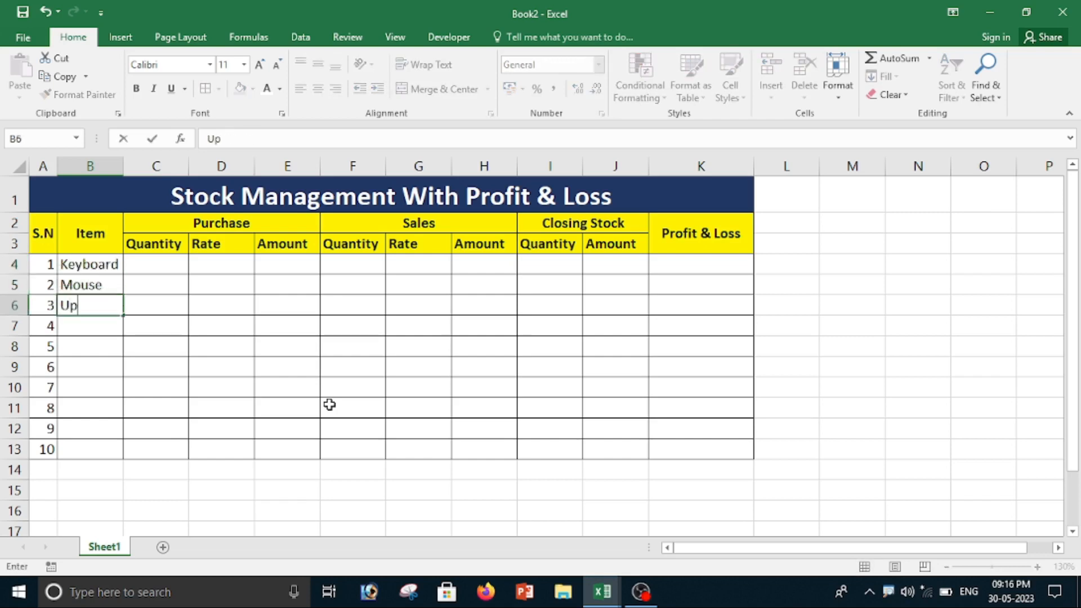
{"action": "key", "text": "Return"}
Step: Enter the items SMPS, Harddisk and Ram in cells B7 to B9
{"action": "type", "text": "SMPS"}
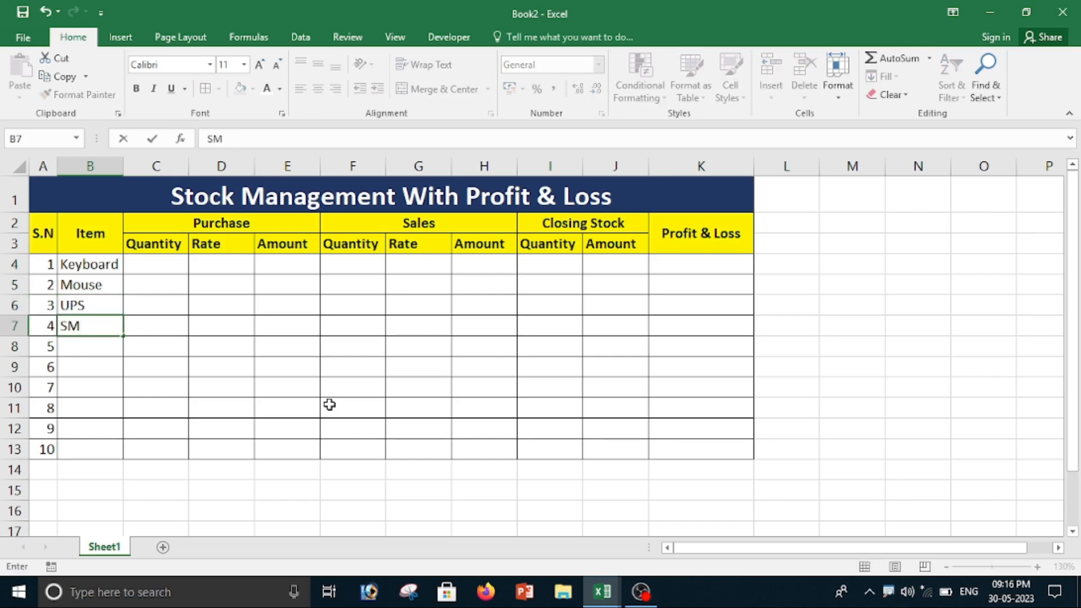
{"action": "key", "text": "Return"}
{"action": "type", "text": "Harddisk"}
{"action": "key", "text": "Return"}
{"action": "type", "text": "Ram"}
{"action": "key", "text": "Return"}
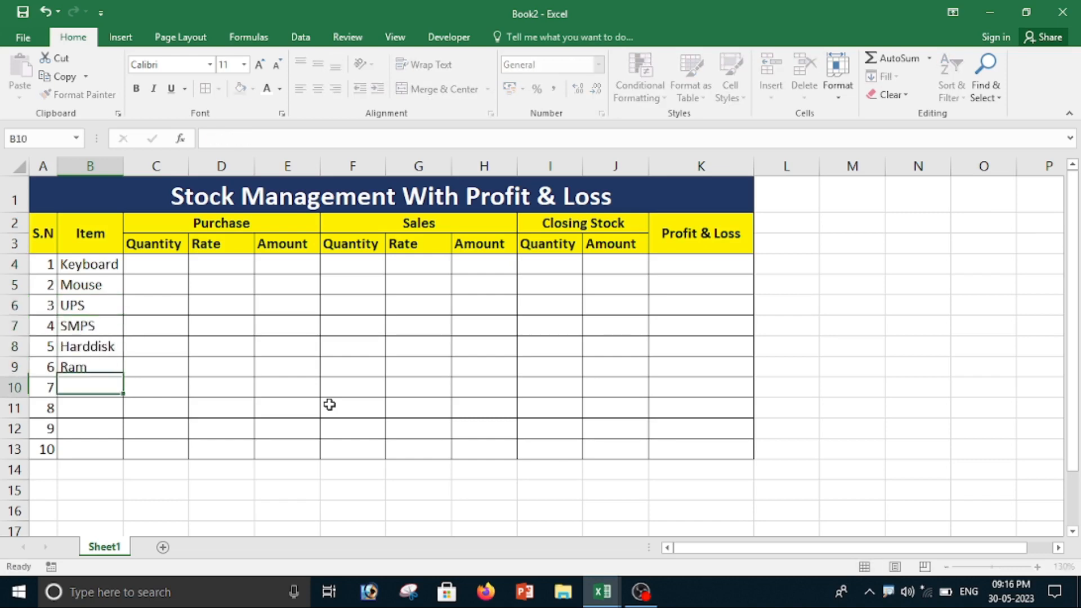
Step: Enter the items Motherboard, Sound System and LED in cells B10 to B12
{"action": "type", "text": "Motherboard"}
{"action": "key", "text": "Return"}
{"action": "type", "text": "S"}
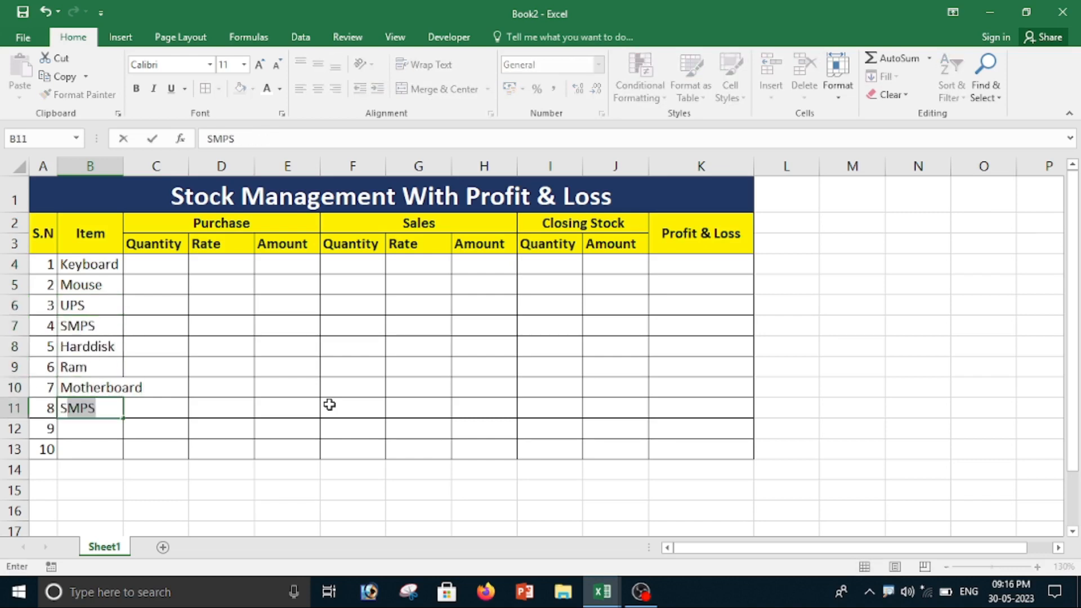
{"action": "type", "text": "ound System"}
{"action": "key", "text": "Return"}
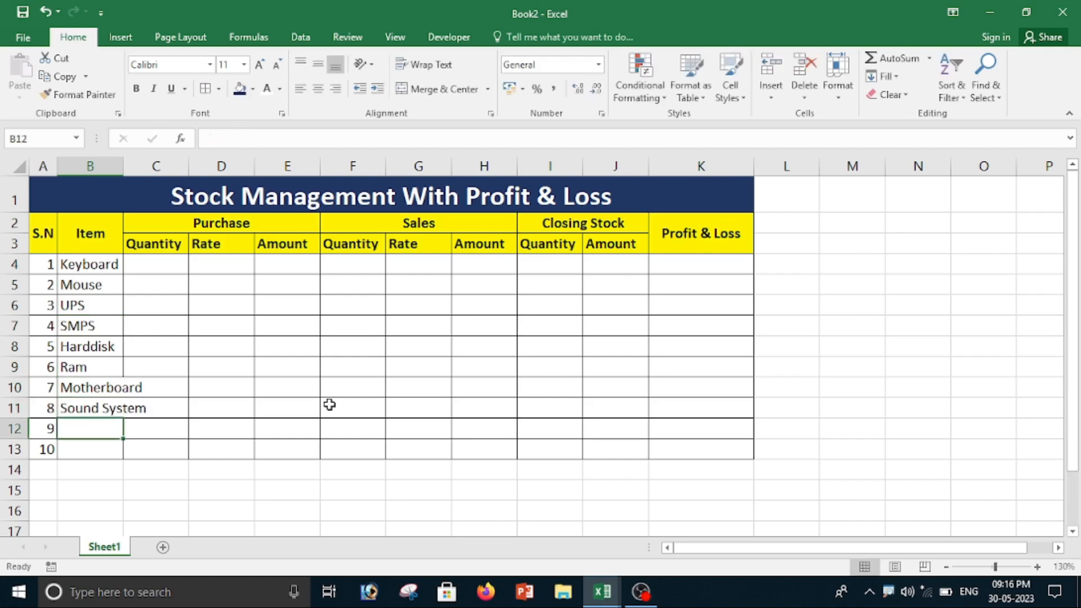
{"action": "type", "text": "LED"}
{"action": "key", "text": "Return"}
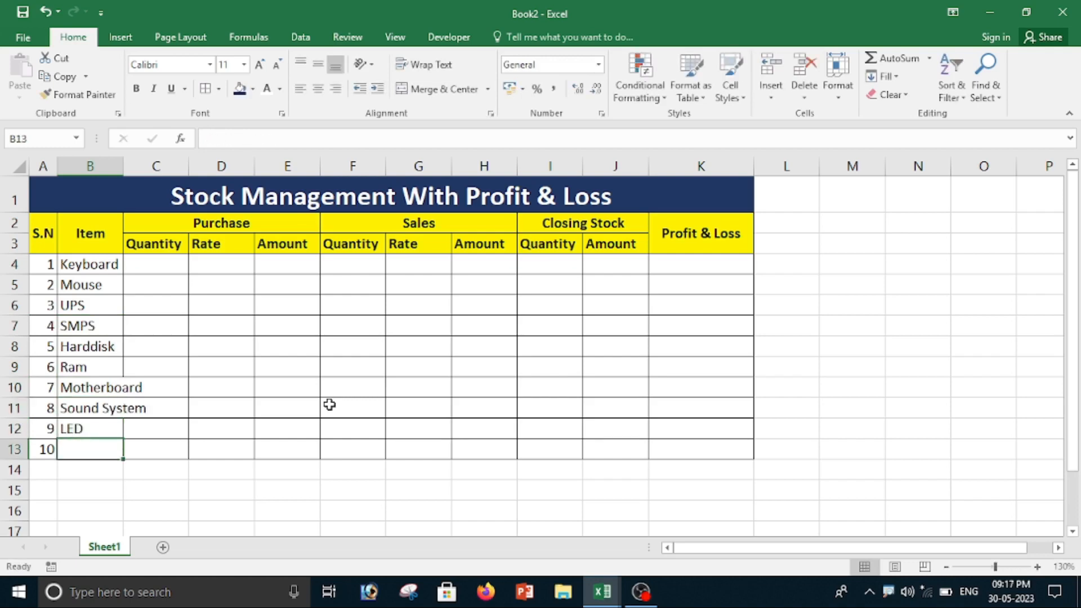
Step: Enter the item Moniter in cell B13 and widen column B so the longest item names fit
{"action": "type", "text": "Moniter"}
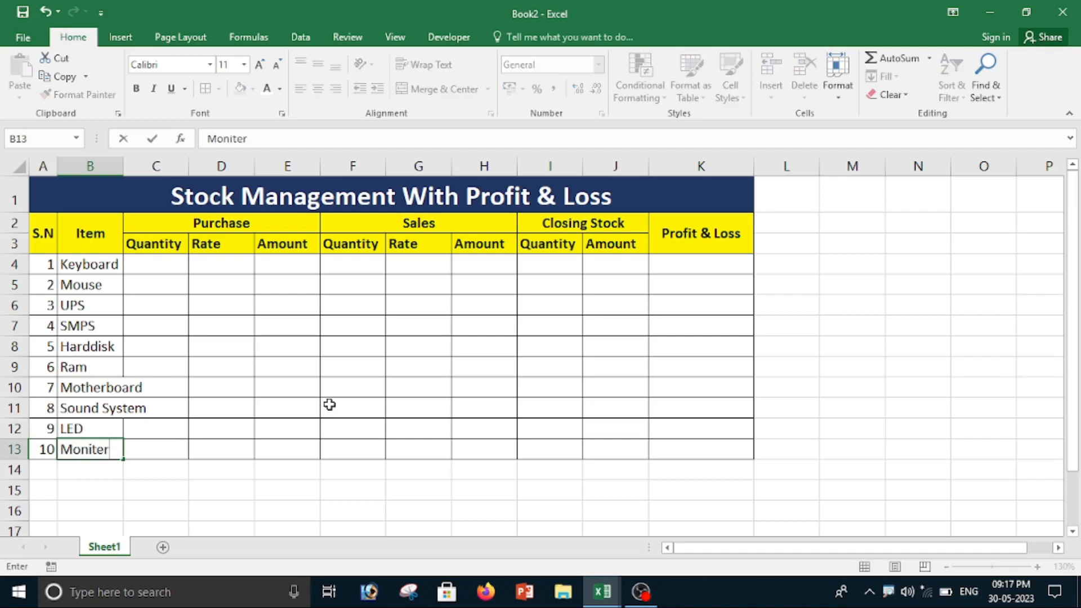
{"action": "key", "text": "Return"}
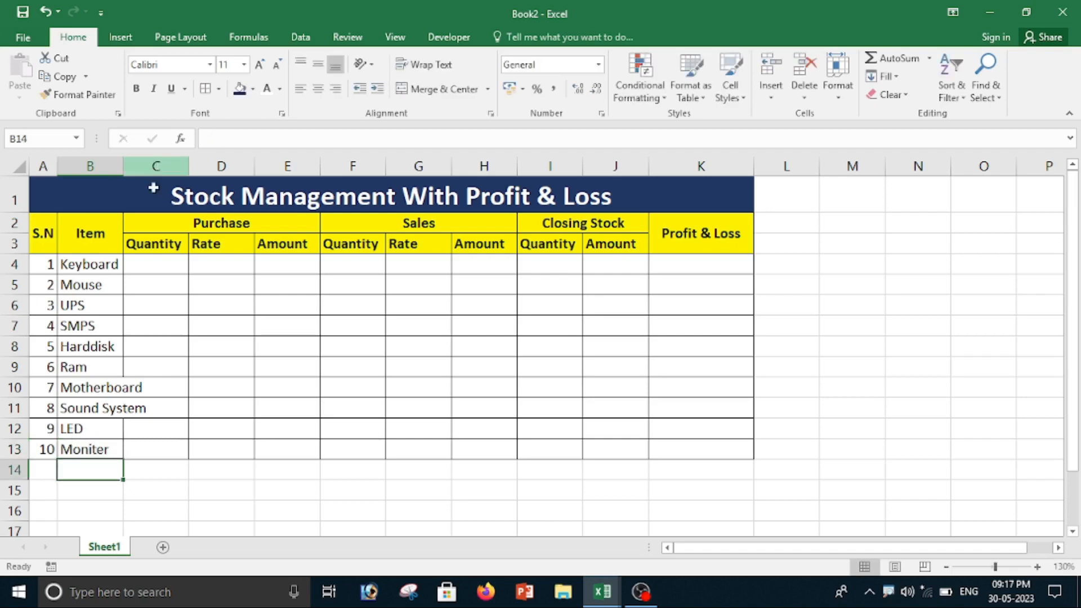
{"action": "left_click", "coordinate": [152, 405]}
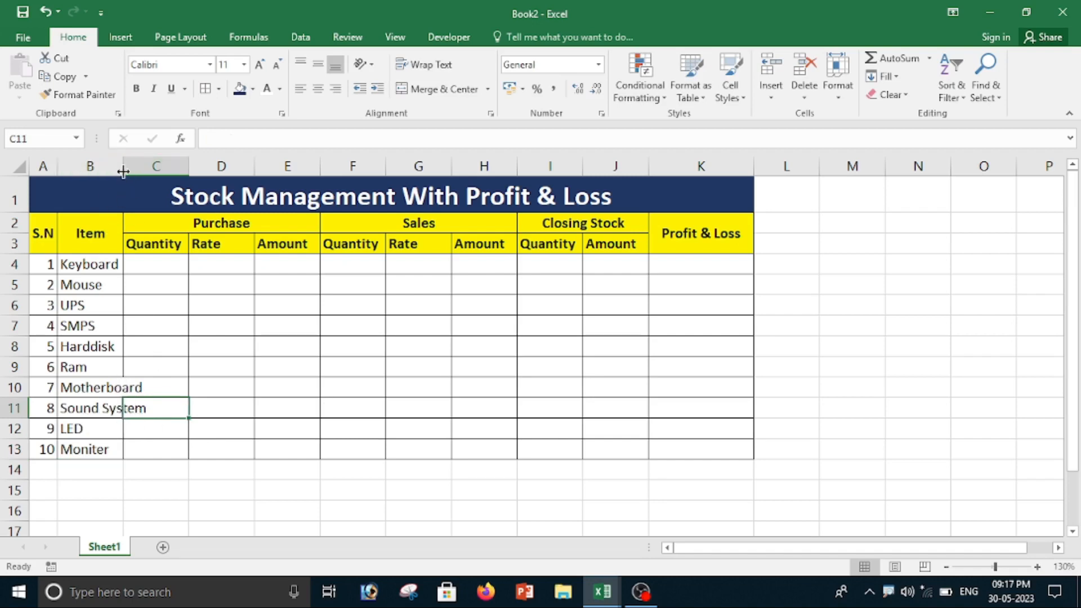
{"action": "left_click_drag", "start_coordinate": [128, 166], "coordinate": [155, 165]}
{"action": "left_click", "coordinate": [205, 384]}
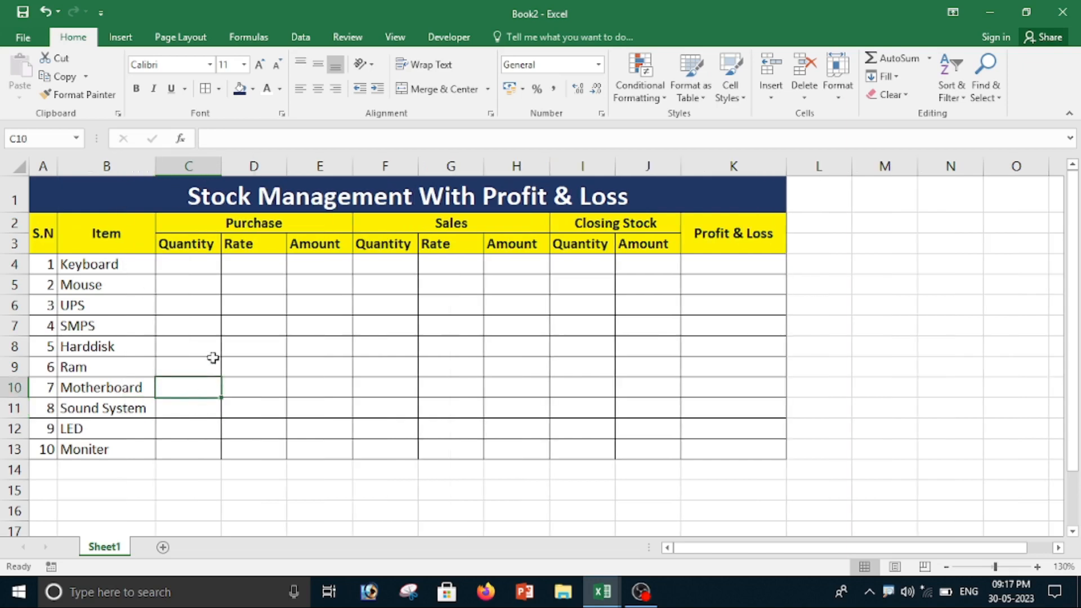
{"action": "left_click", "coordinate": [213, 363]}
{"action": "left_click", "coordinate": [290, 365]}
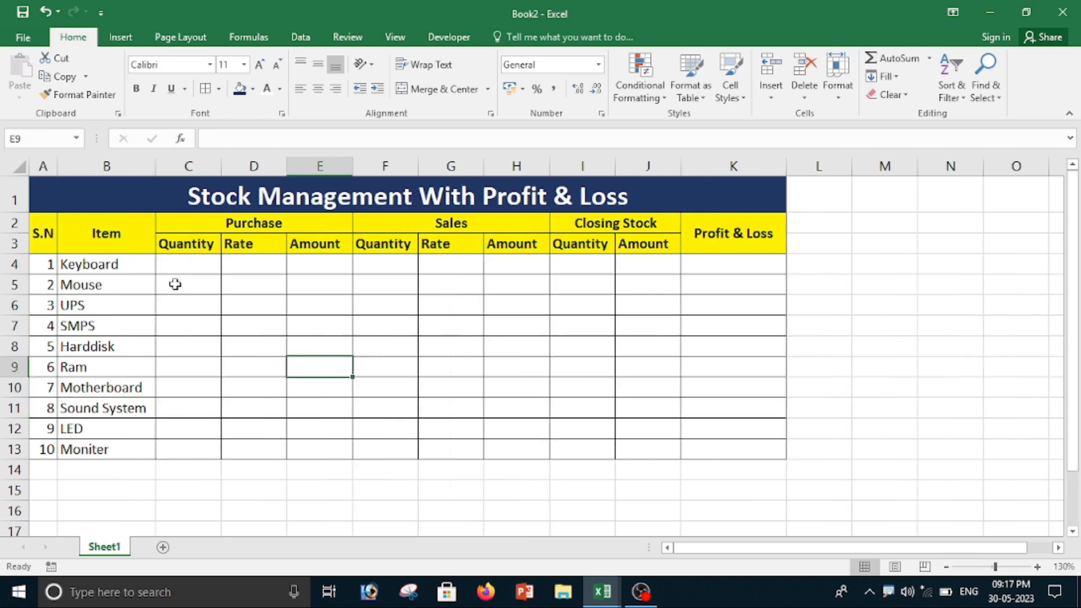
{"action": "left_click_drag", "start_coordinate": [178, 265], "coordinate": [184, 349]}
{"action": "left_click_drag", "start_coordinate": [242, 284], "coordinate": [254, 366]}
{"action": "left_click_drag", "start_coordinate": [320, 269], "coordinate": [320, 358]}
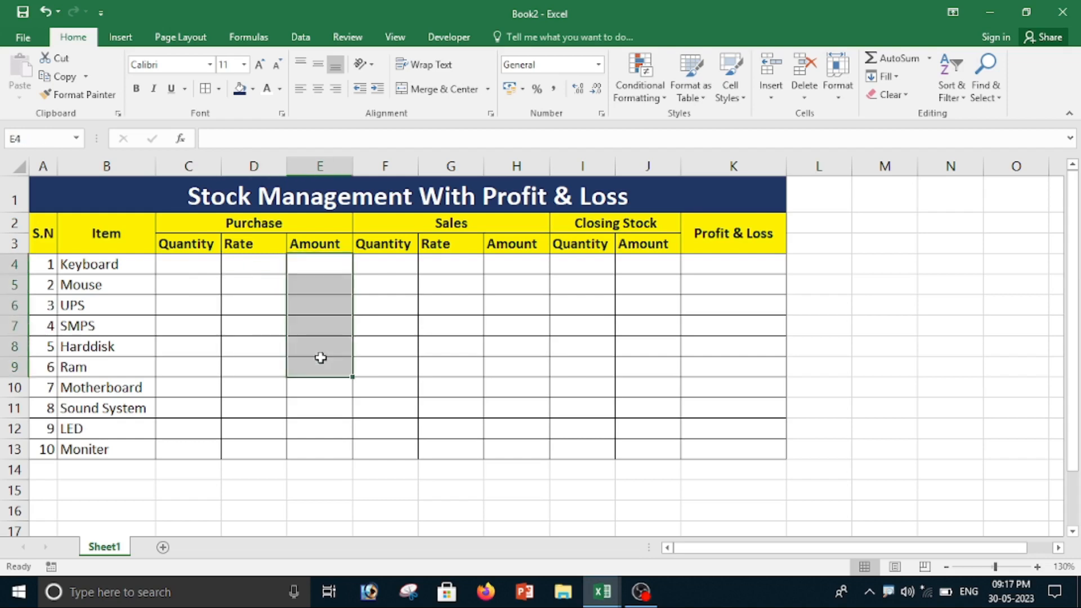
{"action": "left_click", "coordinate": [78, 270]}
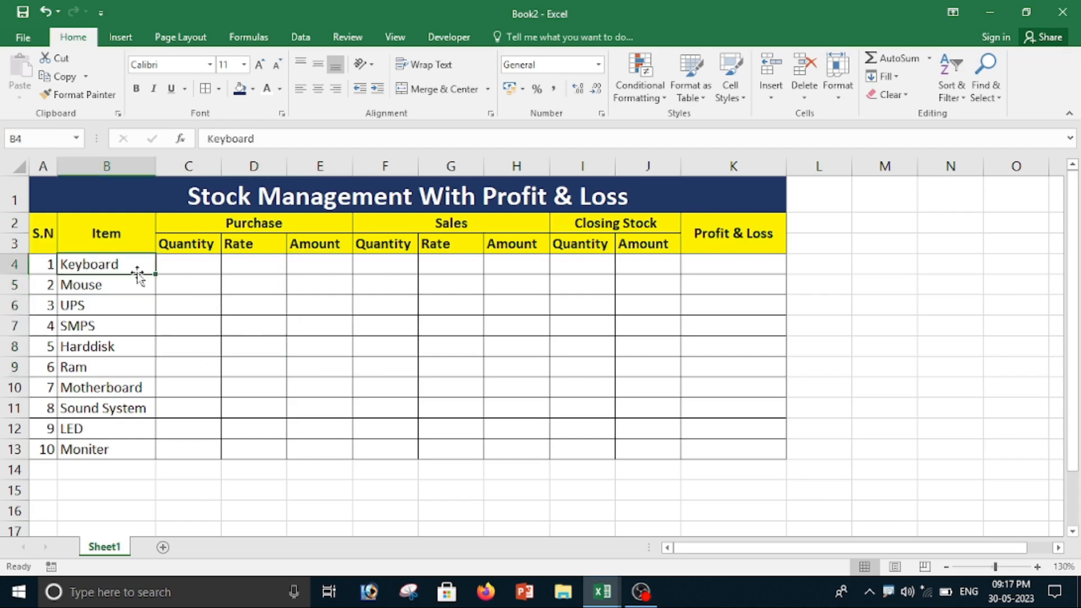
Step: Enter a purchase quantity of 30 and a purchase rate of 350 for the Keyboard in row 4
{"action": "left_click", "coordinate": [194, 267]}
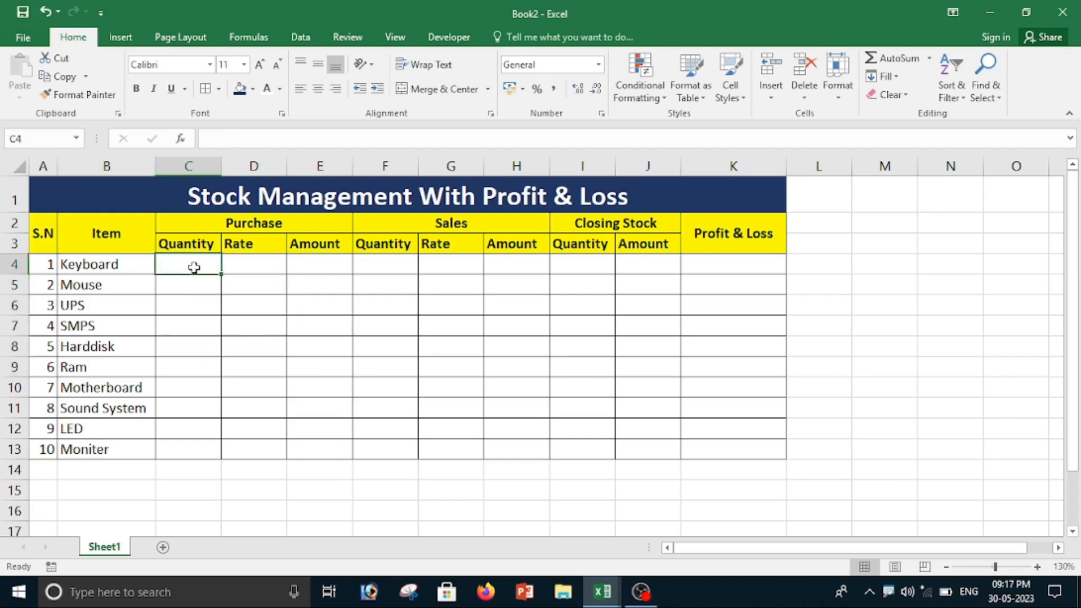
{"action": "type", "text": "30"}
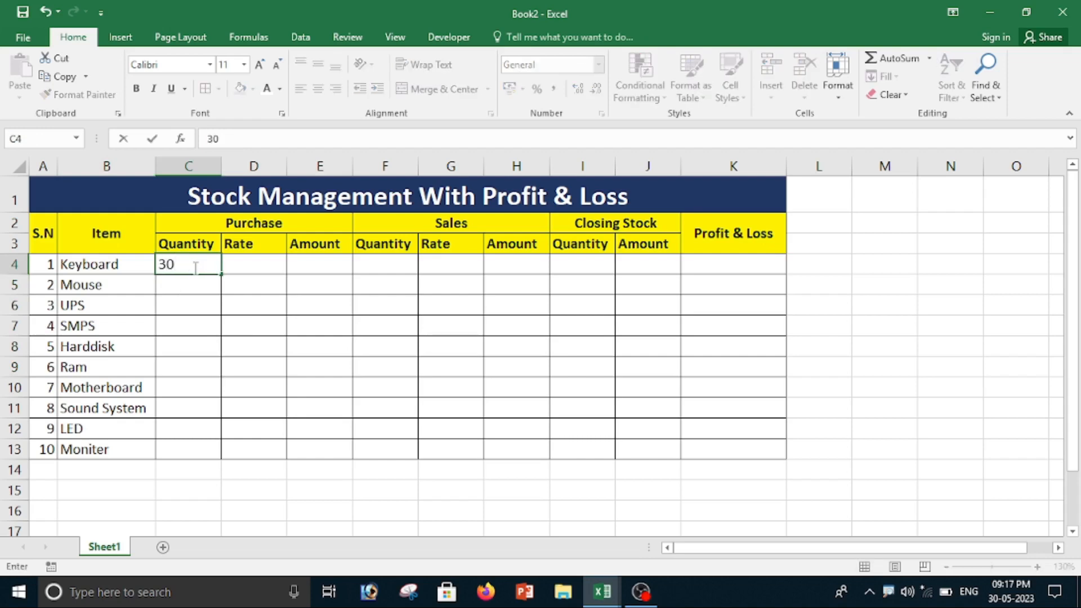
{"action": "key", "text": "Tab"}
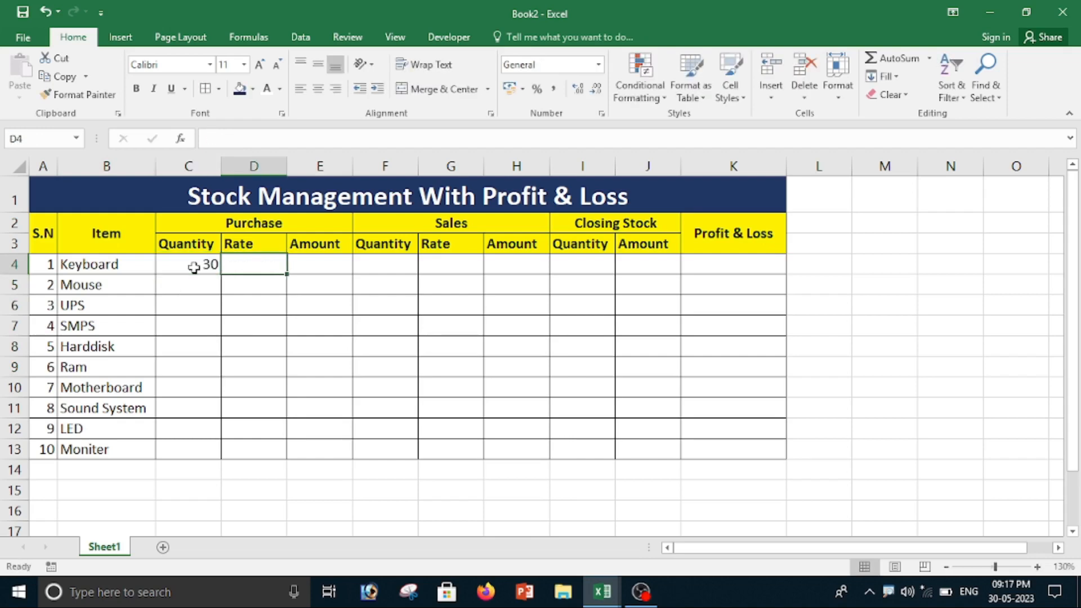
{"action": "type", "text": "350"}
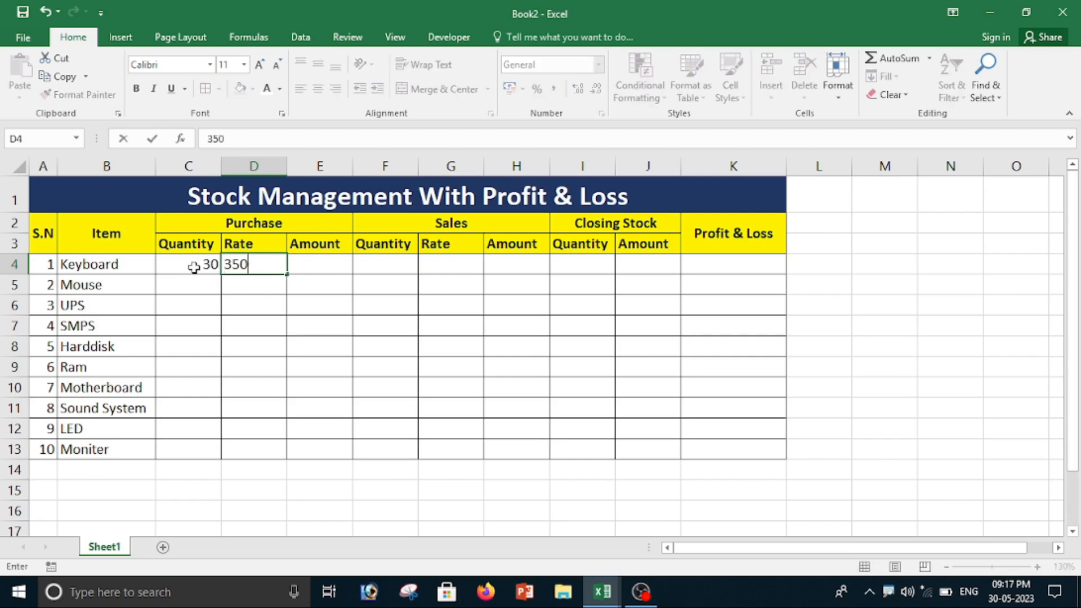
{"action": "key", "text": "Tab"}
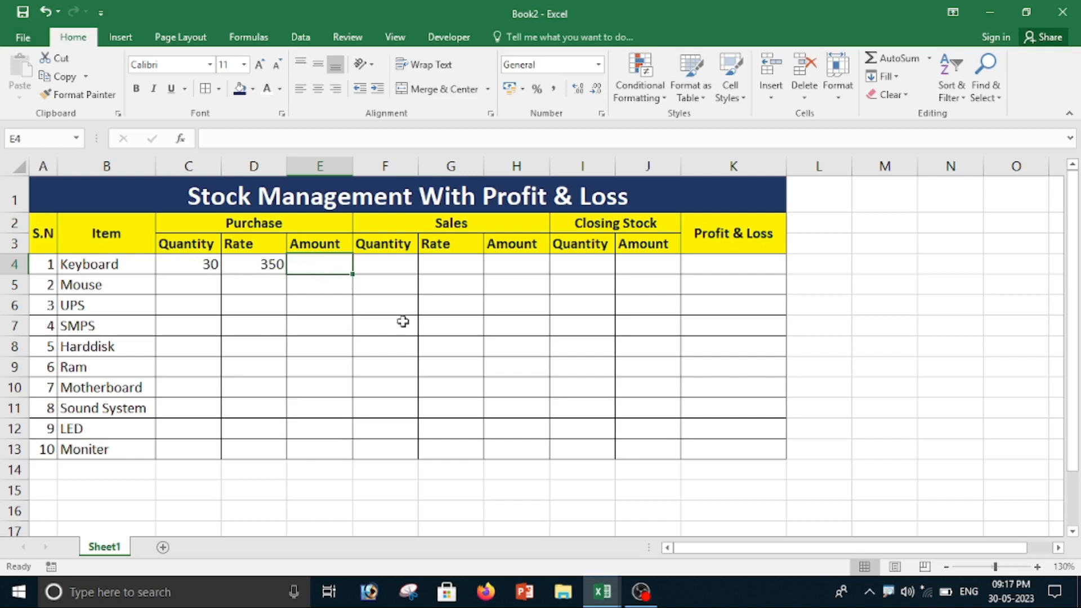
Step: Calculate the Keyboard's purchase amount in E4 with =C4*D4 and fill the formula down to E13
{"action": "type", "text": "="}
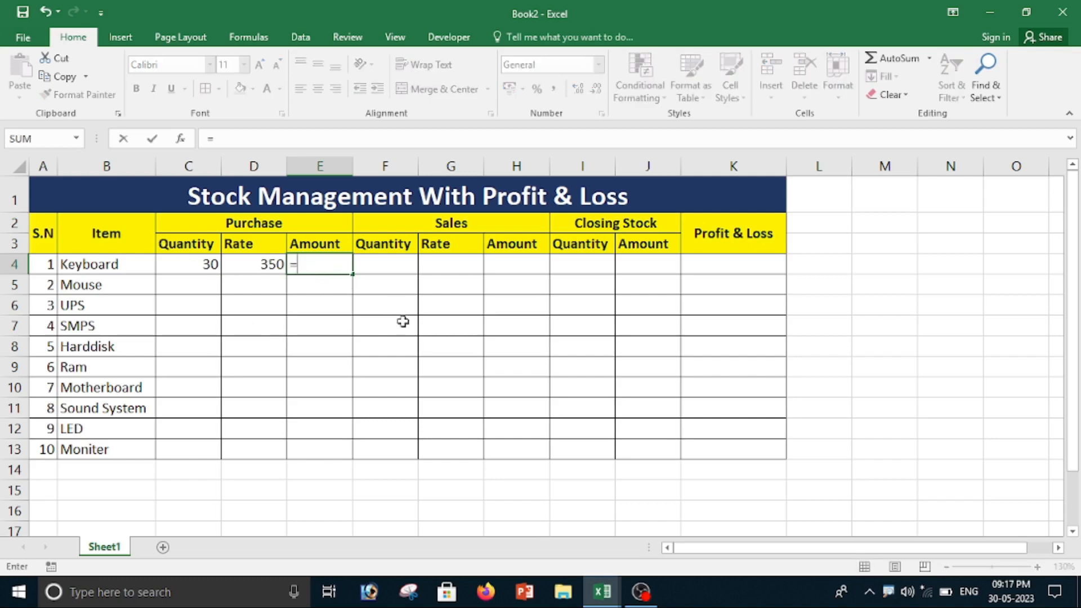
{"action": "left_click", "coordinate": [179, 267]}
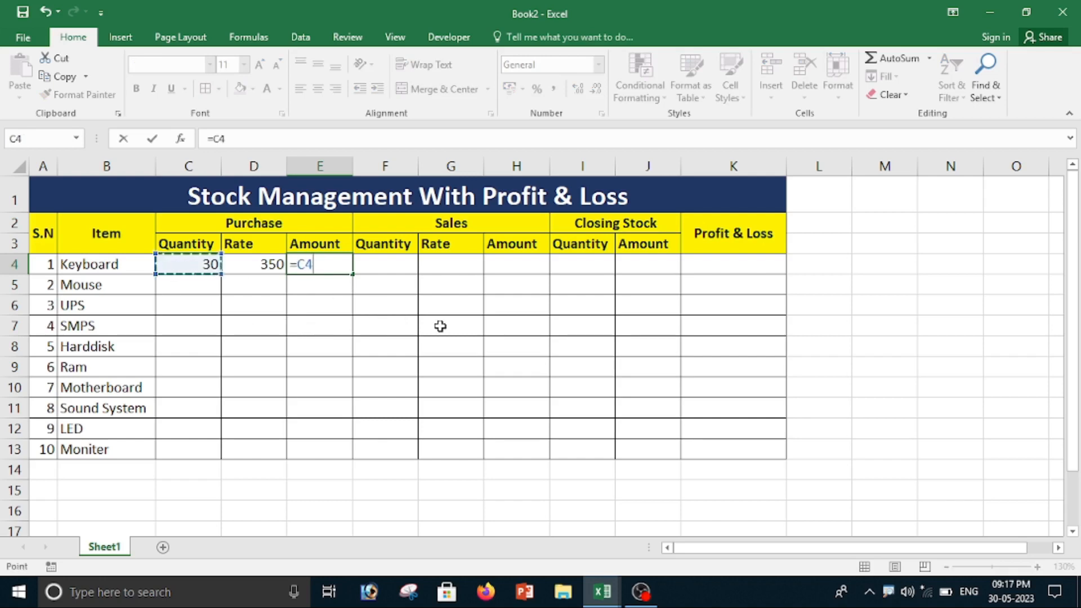
{"action": "type", "text": "*"}
{"action": "left_click", "coordinate": [253, 262]}
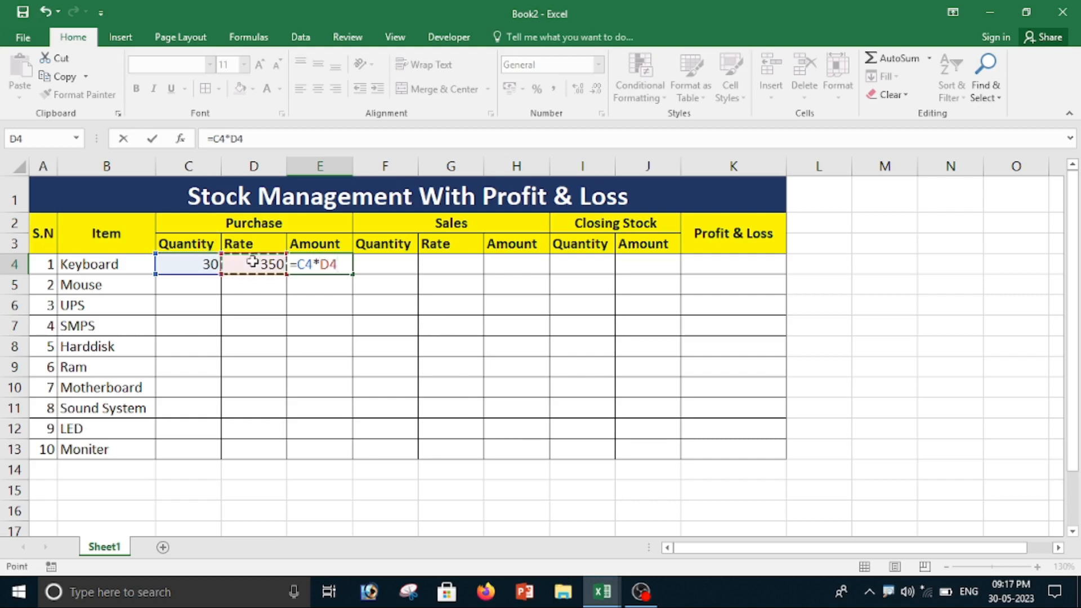
{"action": "key", "text": "Return"}
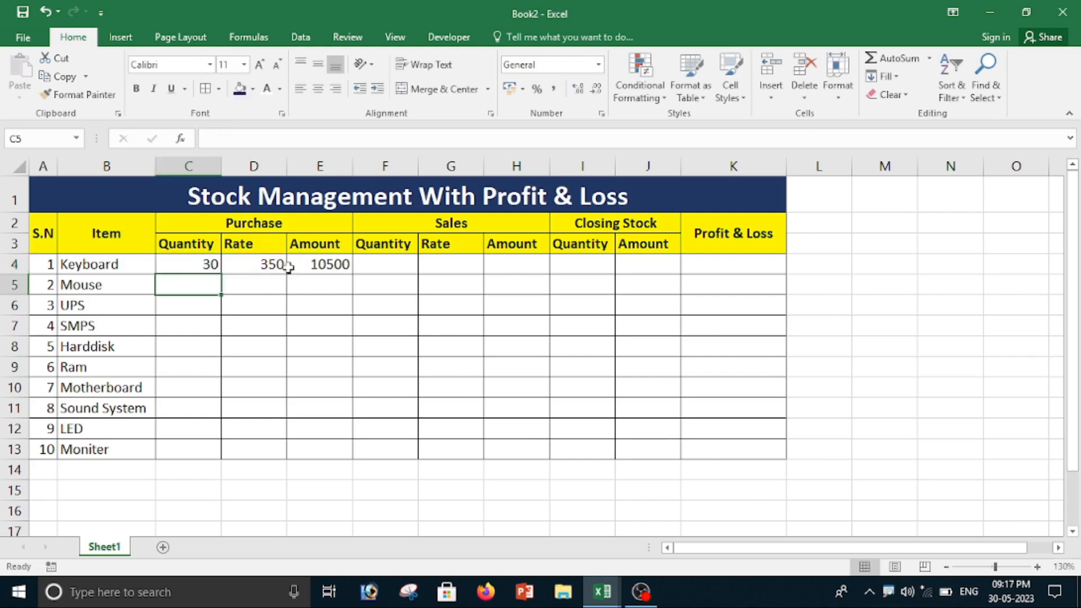
{"action": "left_click", "coordinate": [322, 263]}
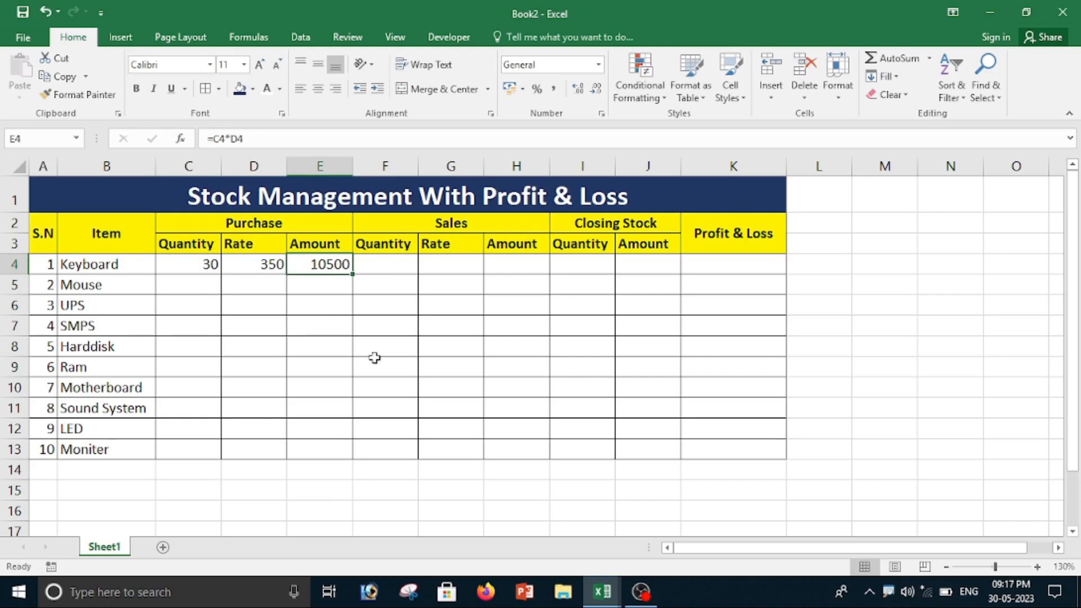
{"action": "double_click", "coordinate": [352, 275]}
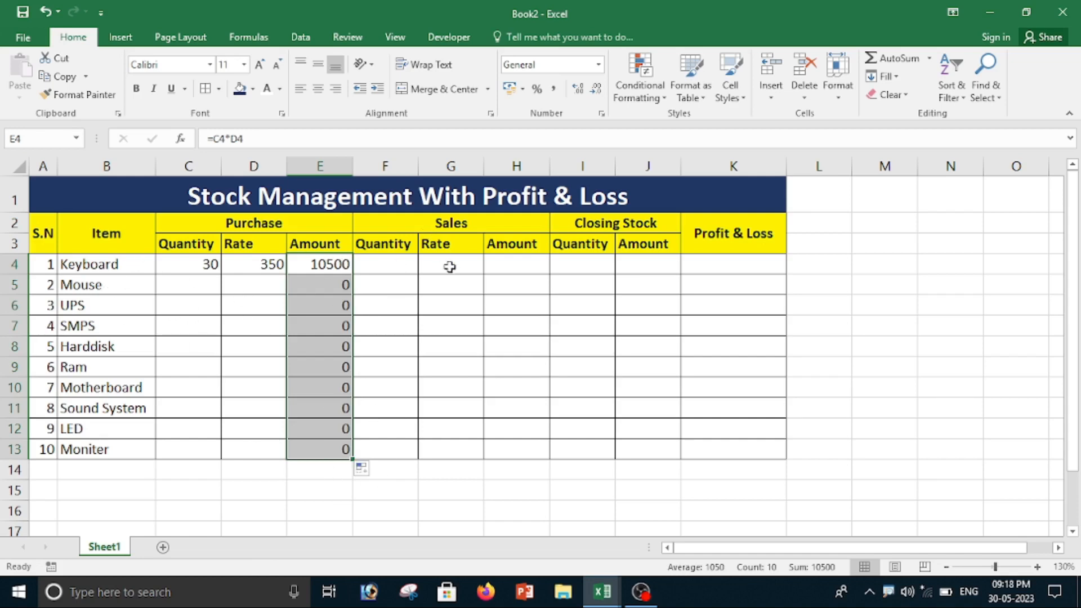
Step: Enter a sales quantity of 15 and a sales rate of 500 for the Keyboard in row 4
{"action": "left_click", "coordinate": [393, 269]}
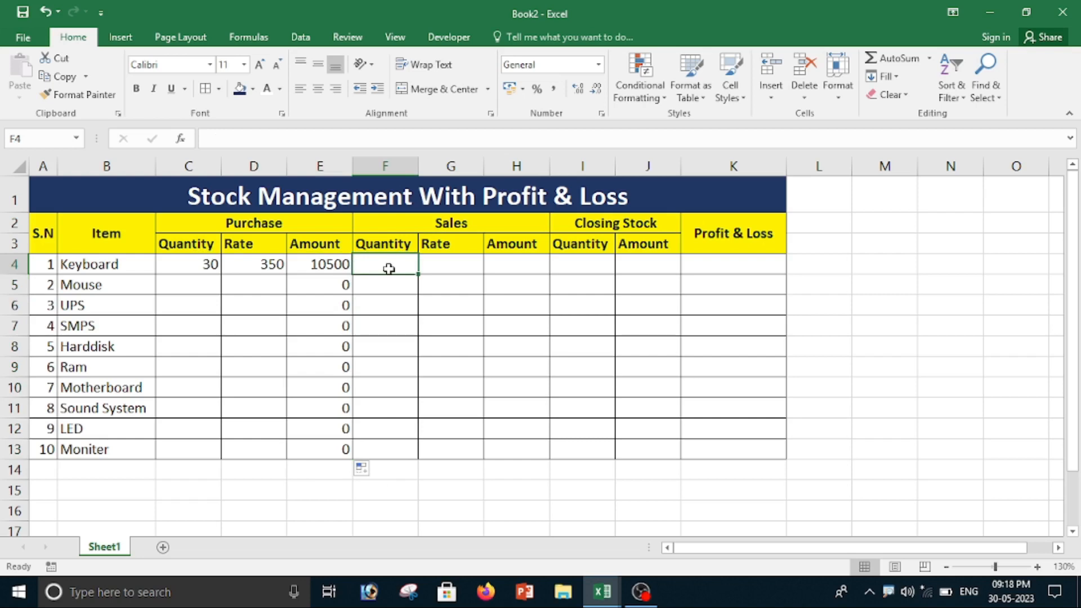
{"action": "type", "text": "15"}
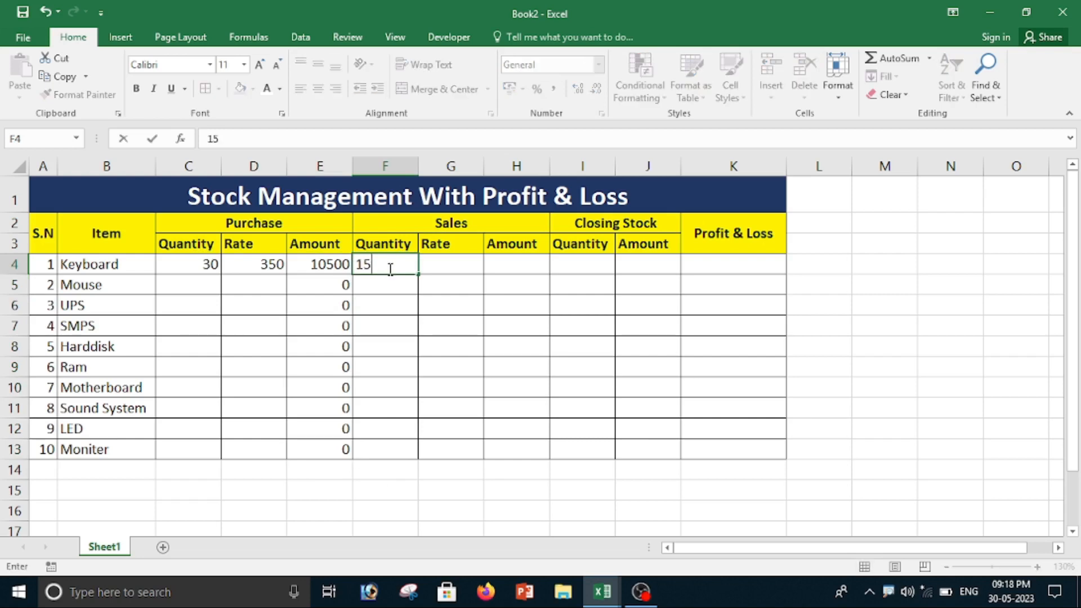
{"action": "key", "text": "Tab"}
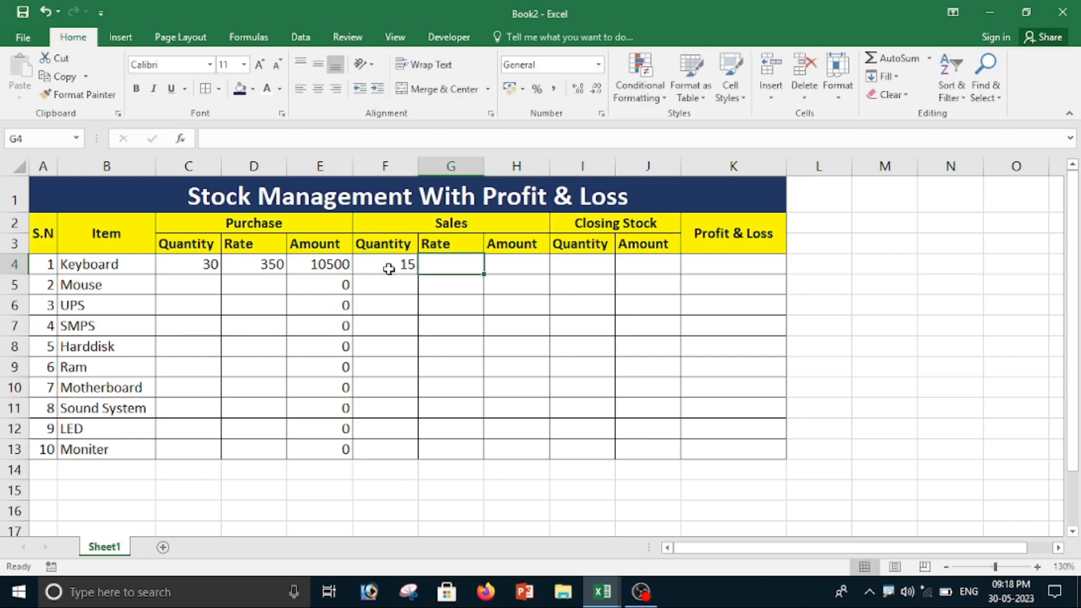
{"action": "type", "text": "500"}
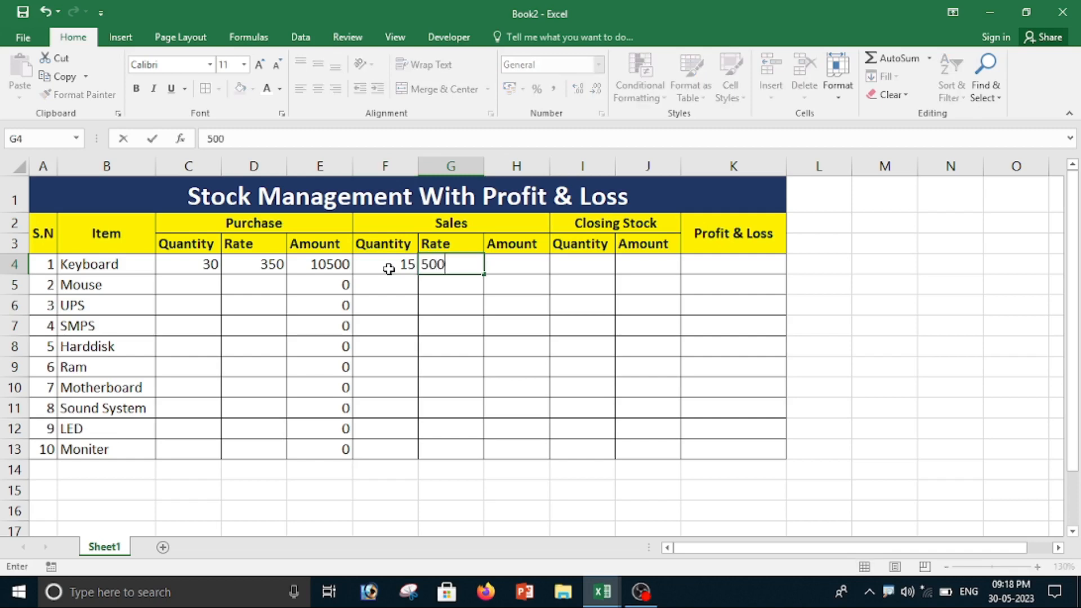
{"action": "key", "text": "Tab"}
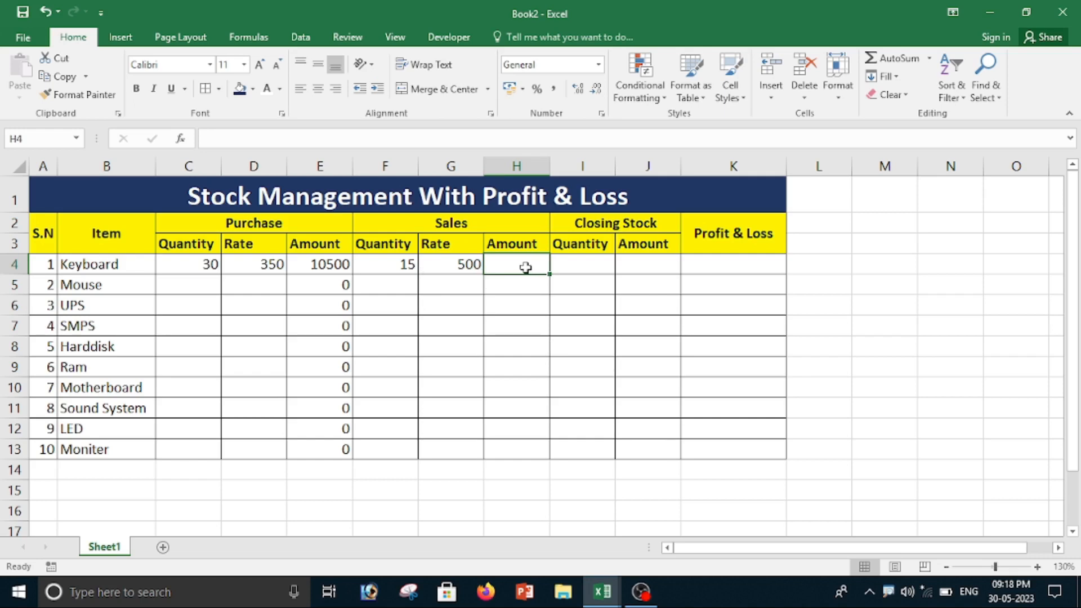
Step: Calculate the Keyboard's sales amount in H4 with =G4*F4 and fill the formula down to H13
{"action": "type", "text": "="}
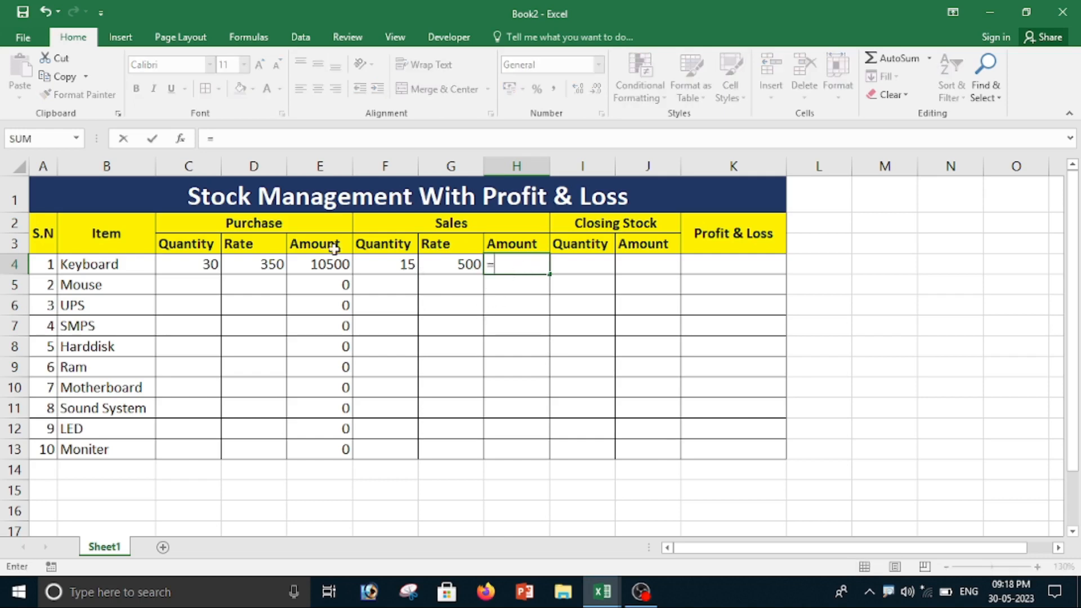
{"action": "left_click", "coordinate": [452, 264]}
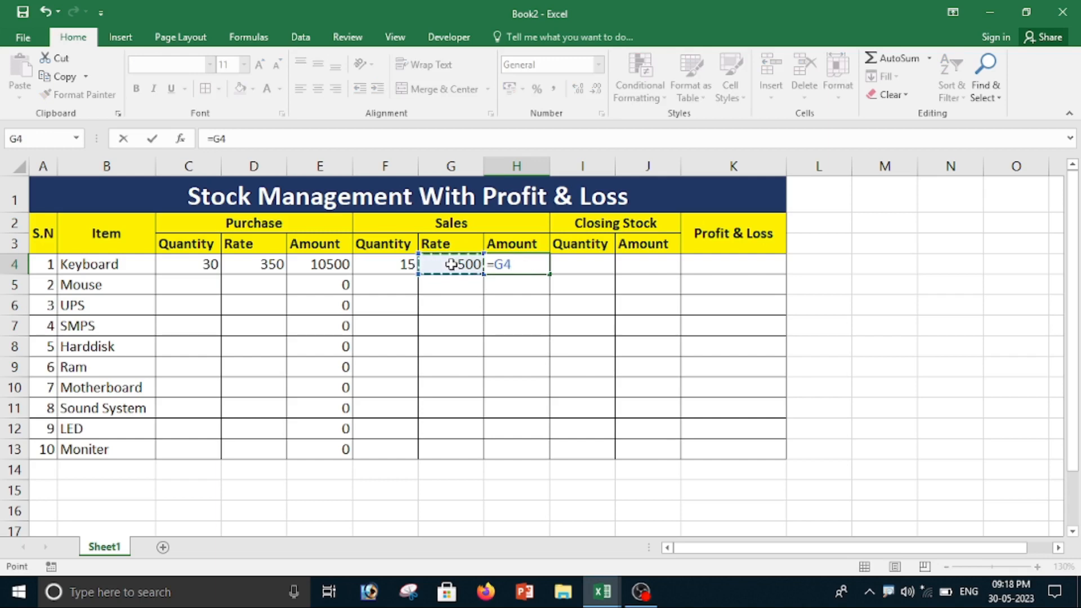
{"action": "type", "text": "*"}
{"action": "left_click", "coordinate": [395, 269]}
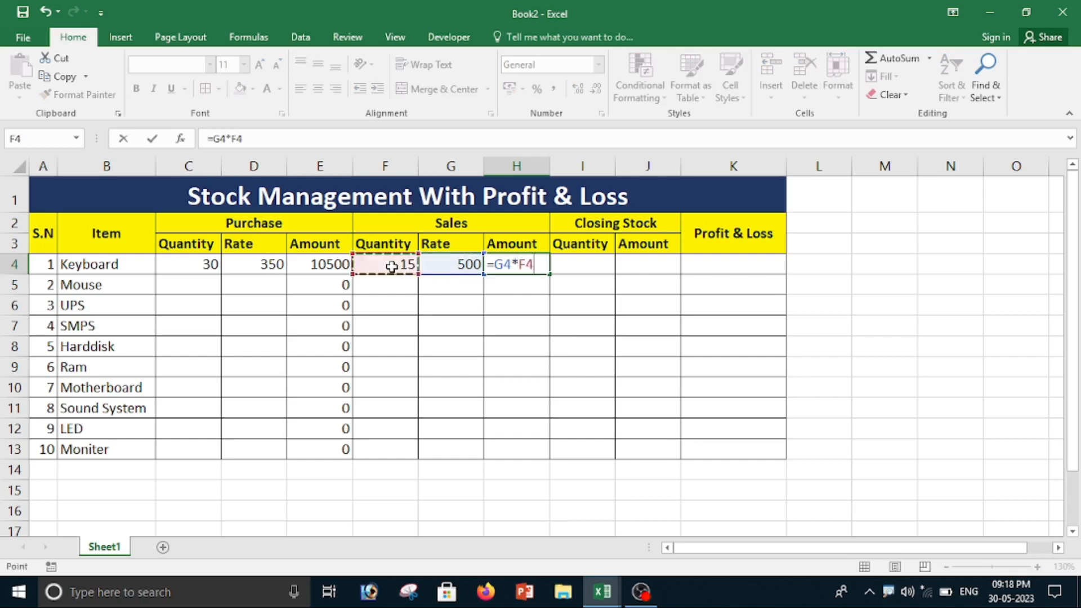
{"action": "key", "text": "Return"}
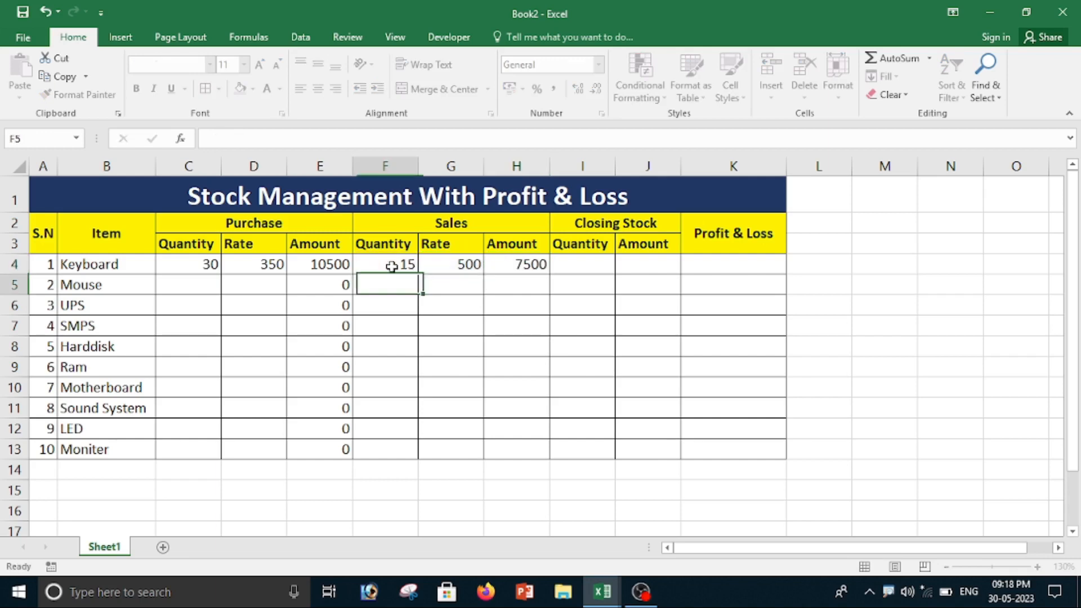
{"action": "left_click", "coordinate": [509, 267]}
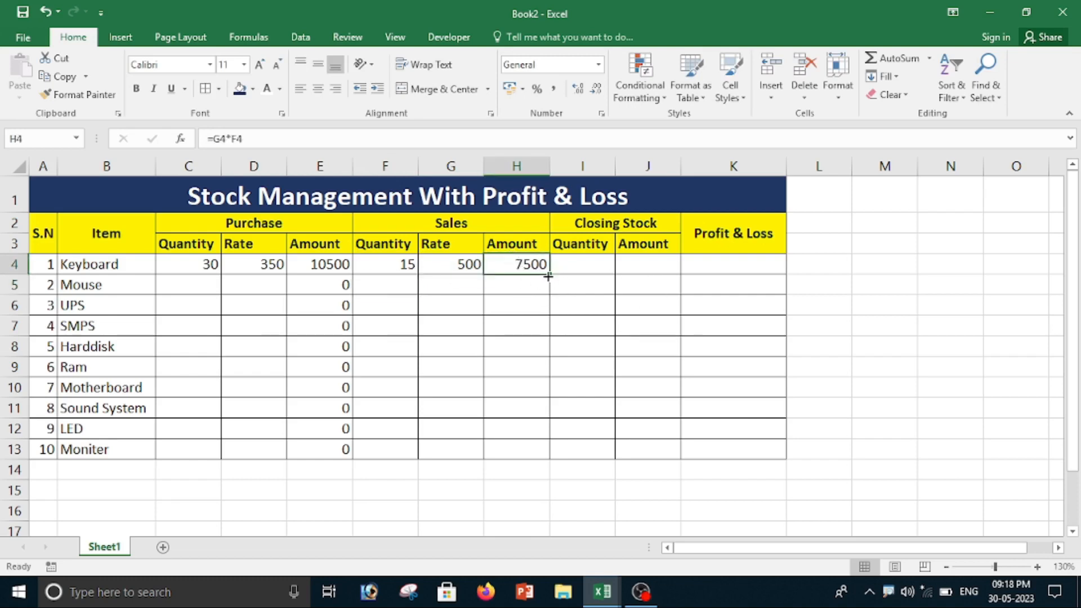
{"action": "left_click_drag", "start_coordinate": [548, 275], "coordinate": [547, 455]}
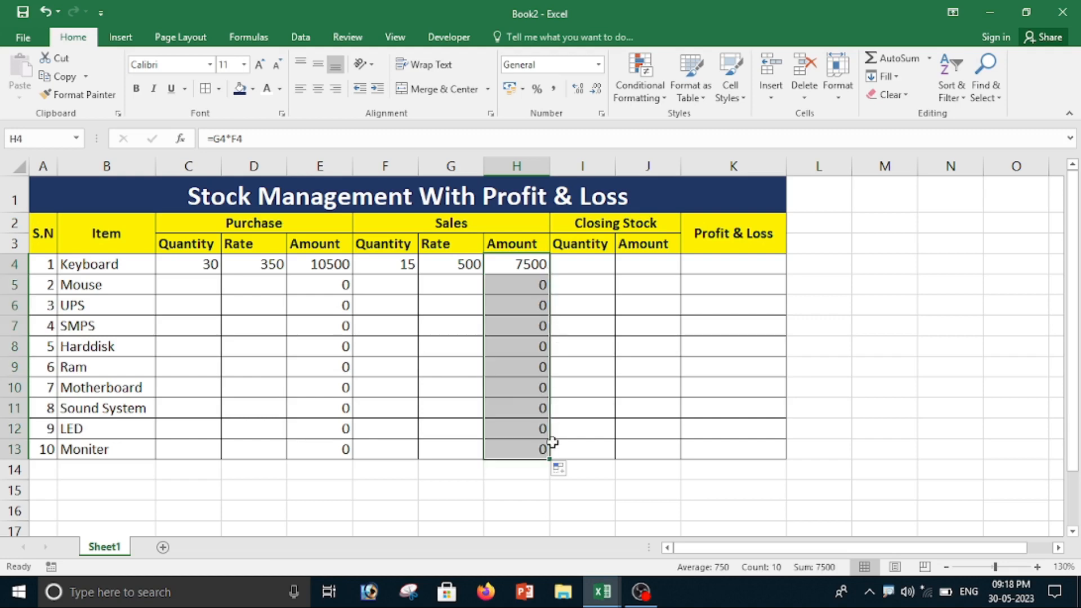
Step: Calculate the Keyboard's closing stock quantity in I4 with the formula =C4-F4
{"action": "left_click", "coordinate": [590, 269]}
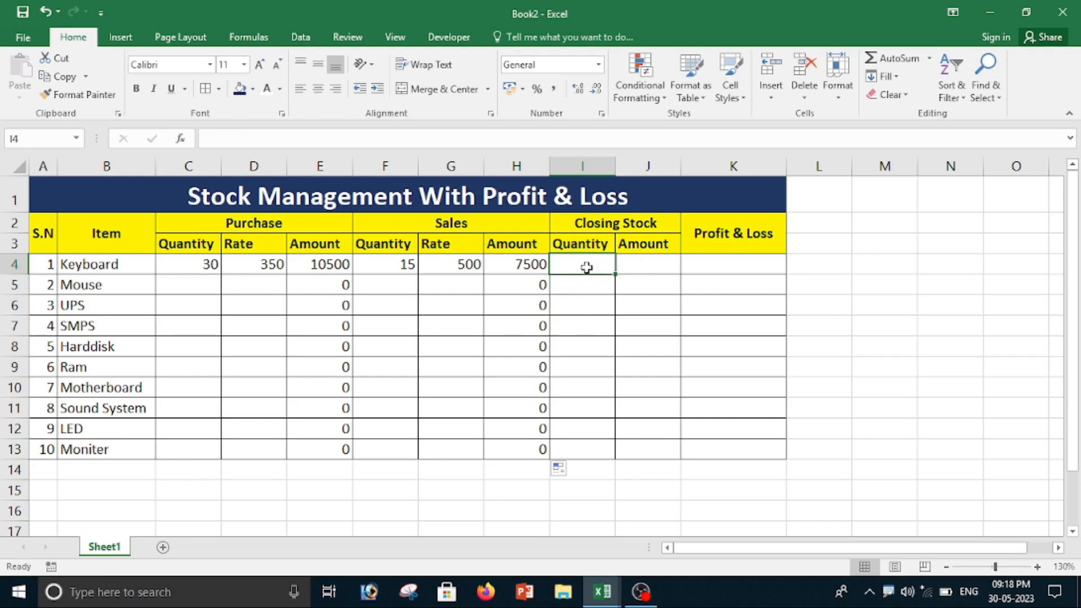
{"action": "scroll", "coordinate": [608, 299], "scroll_direction": "up", "scroll_amount": 1}
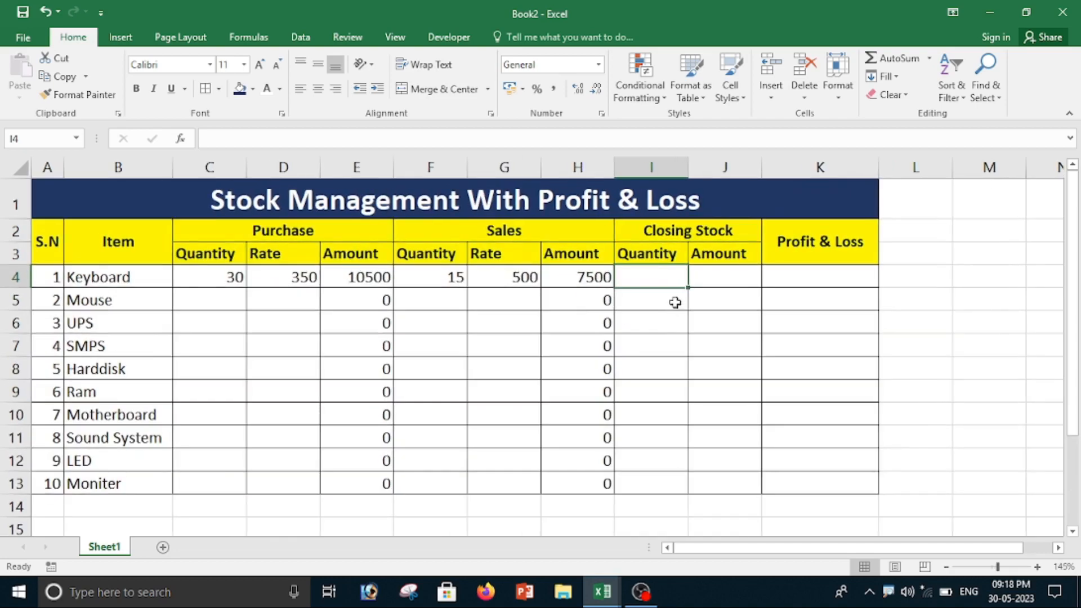
{"action": "type", "text": "="}
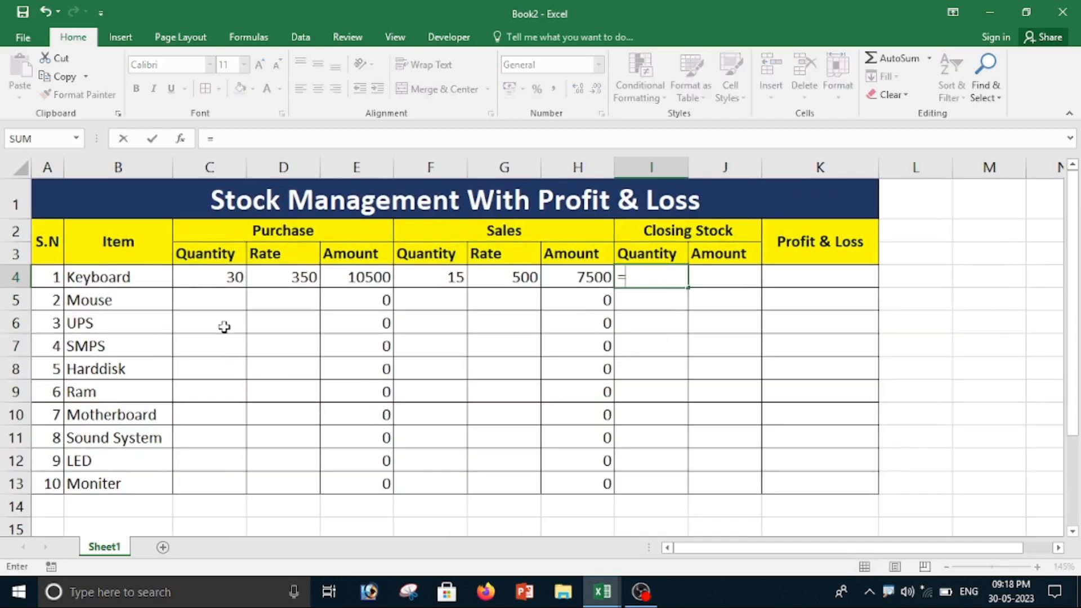
{"action": "left_click", "coordinate": [224, 277]}
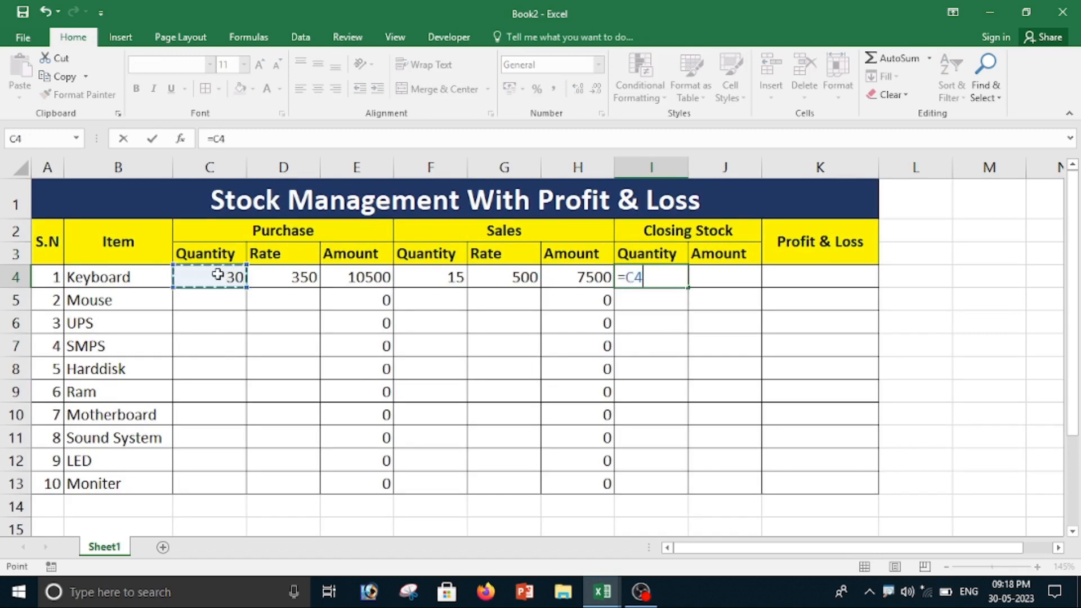
{"action": "type", "text": "-"}
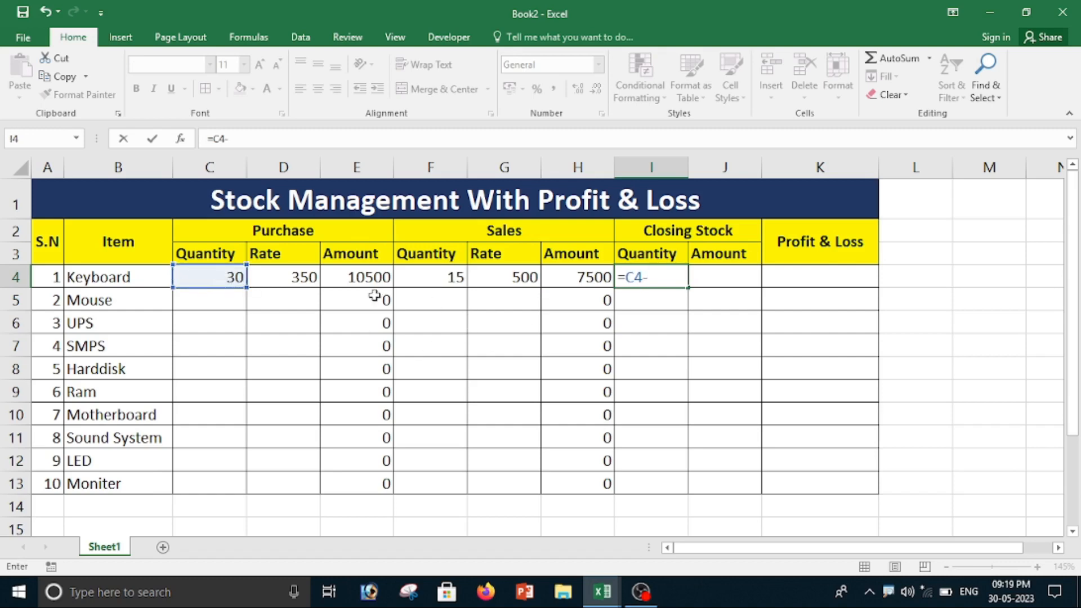
{"action": "left_click", "coordinate": [432, 279]}
{"action": "key", "text": "Return"}
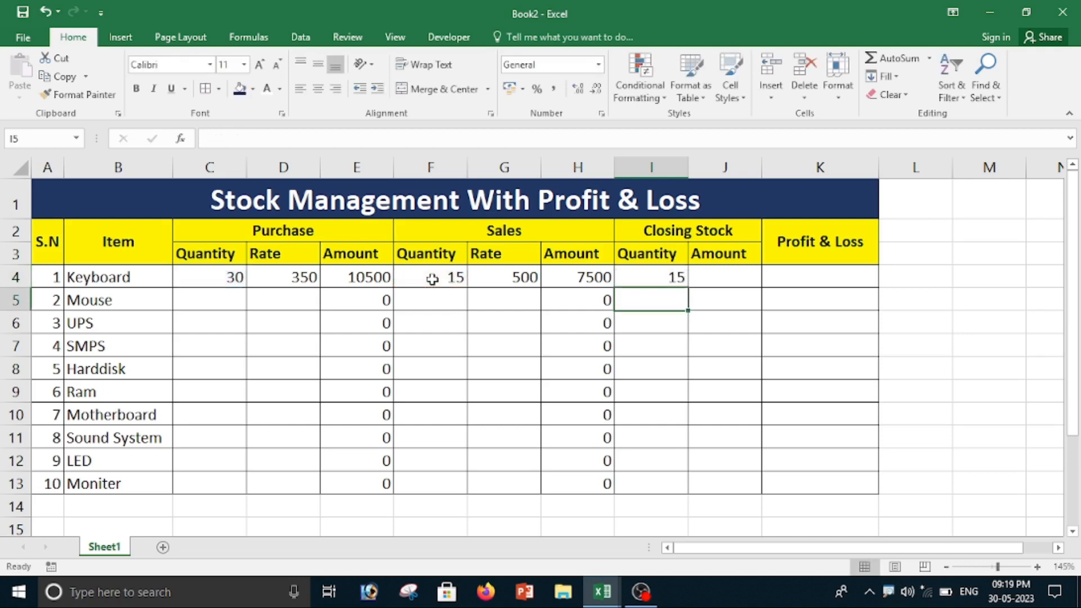
Step: Calculate the Keyboard's closing stock amount in J4 with the formula =I4*D4
{"action": "left_click", "coordinate": [668, 278]}
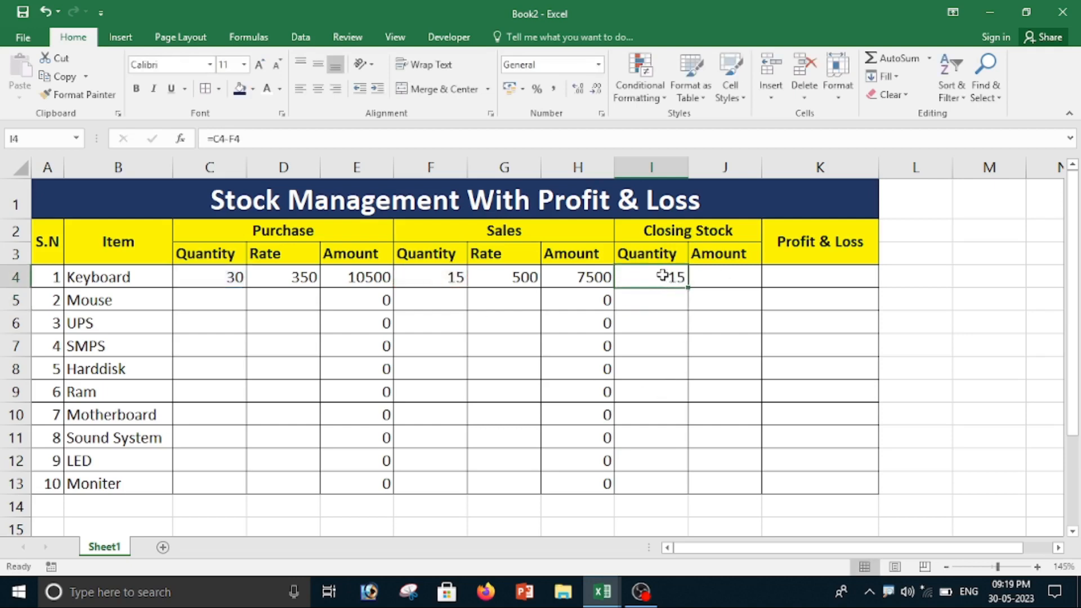
{"action": "left_click", "coordinate": [704, 275]}
{"action": "left_click", "coordinate": [646, 276]}
{"action": "left_click", "coordinate": [713, 277]}
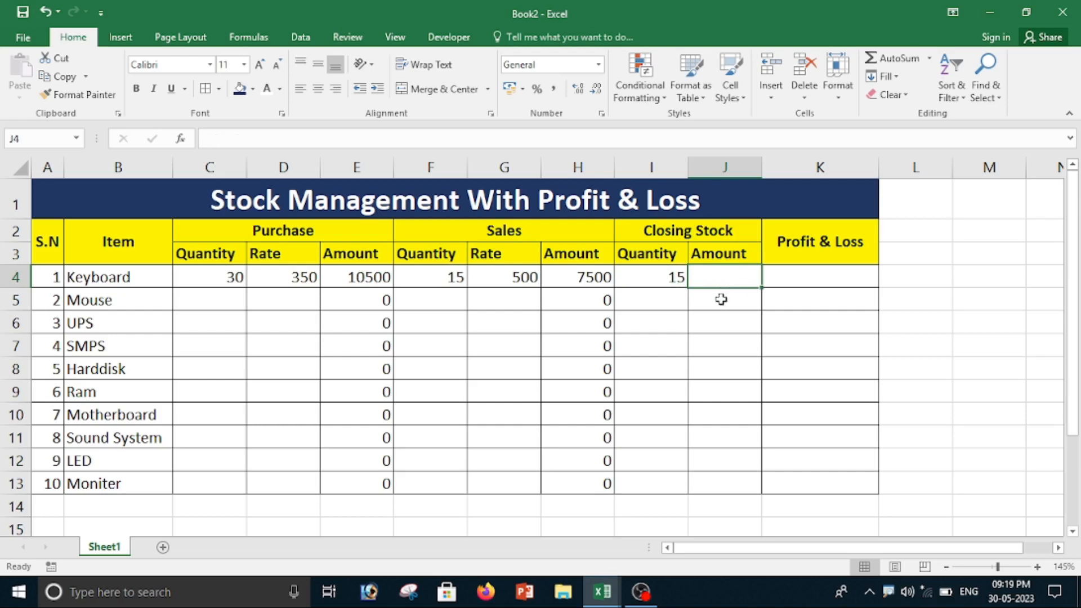
{"action": "type", "text": "="}
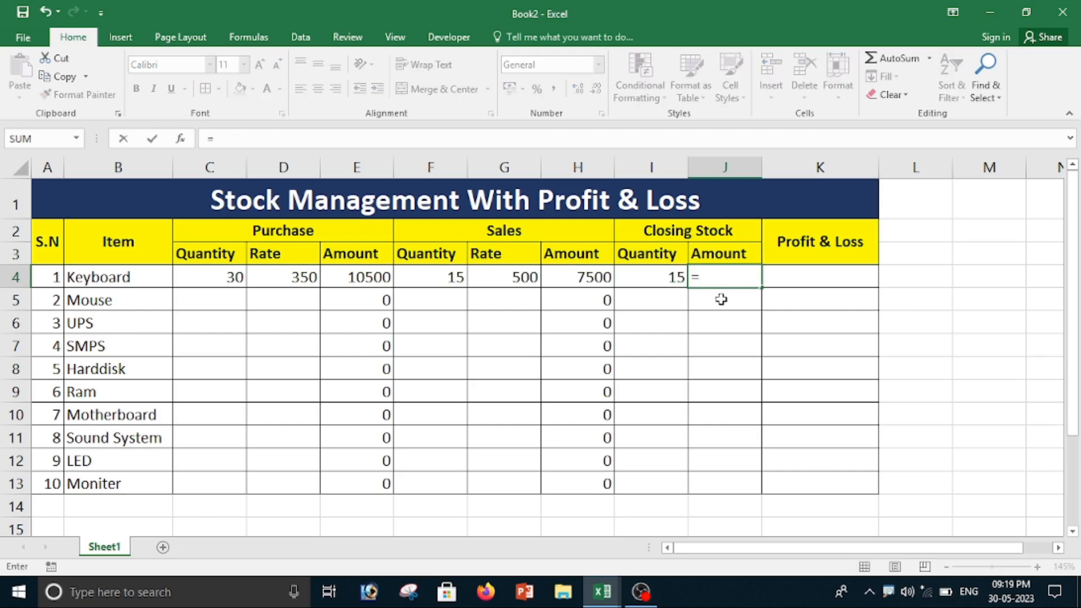
{"action": "left_click", "coordinate": [654, 278]}
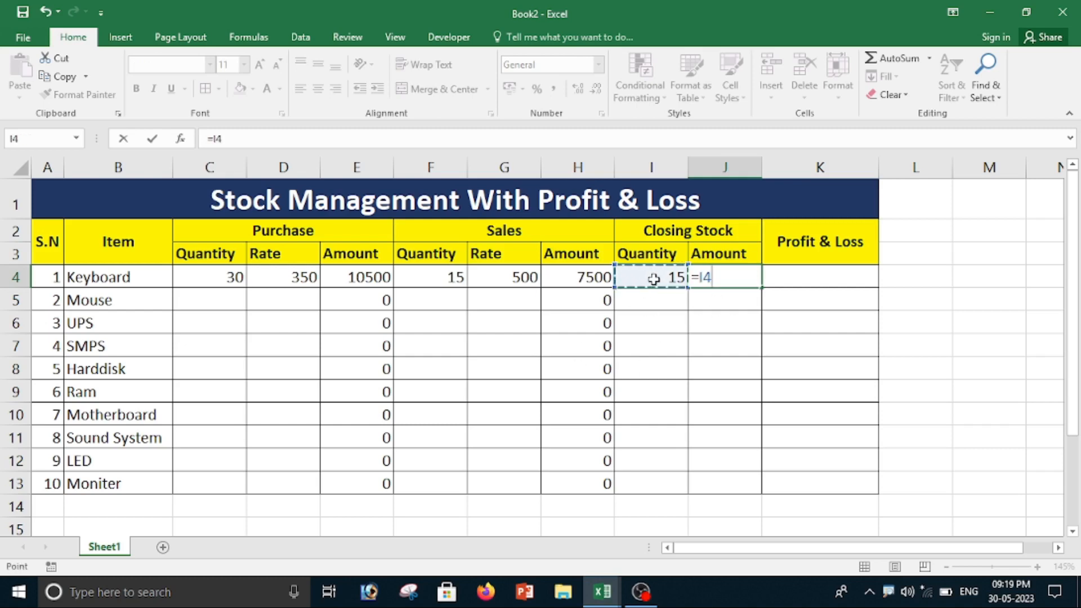
{"action": "type", "text": "*"}
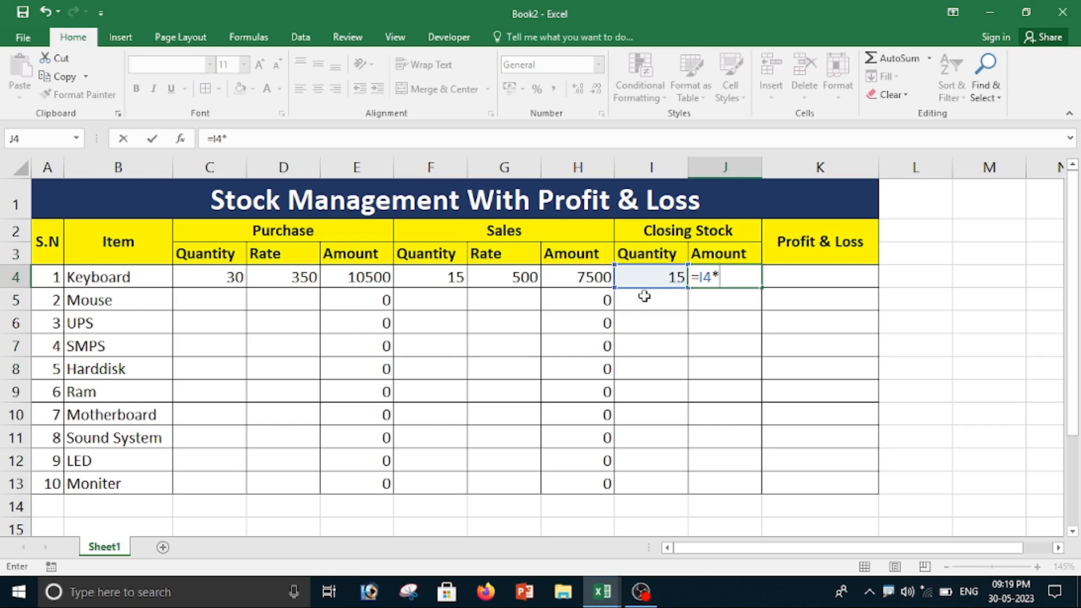
{"action": "left_click", "coordinate": [293, 280]}
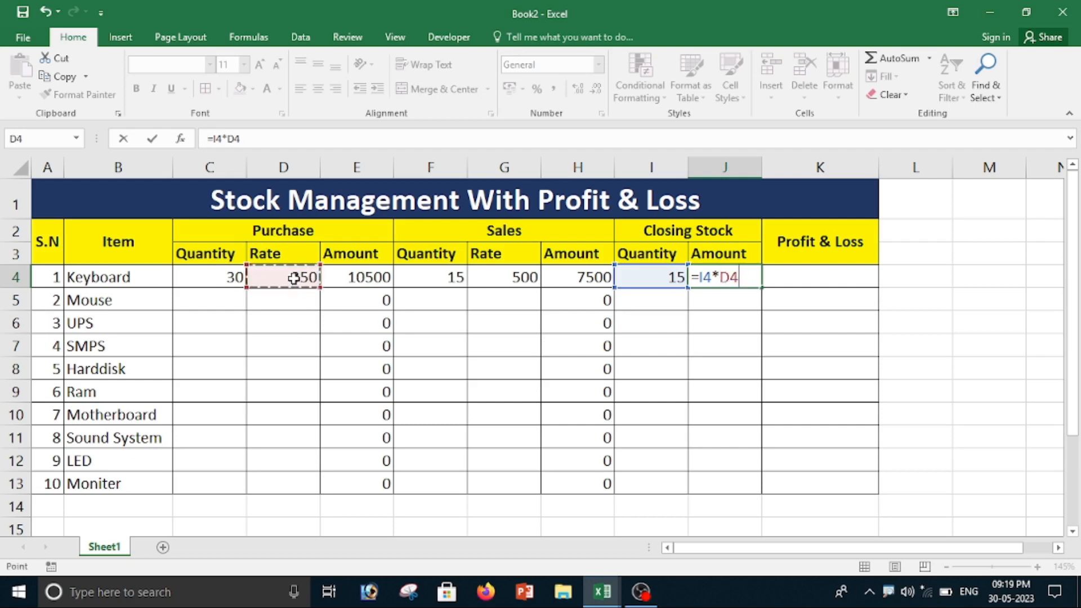
{"action": "key", "text": "Return"}
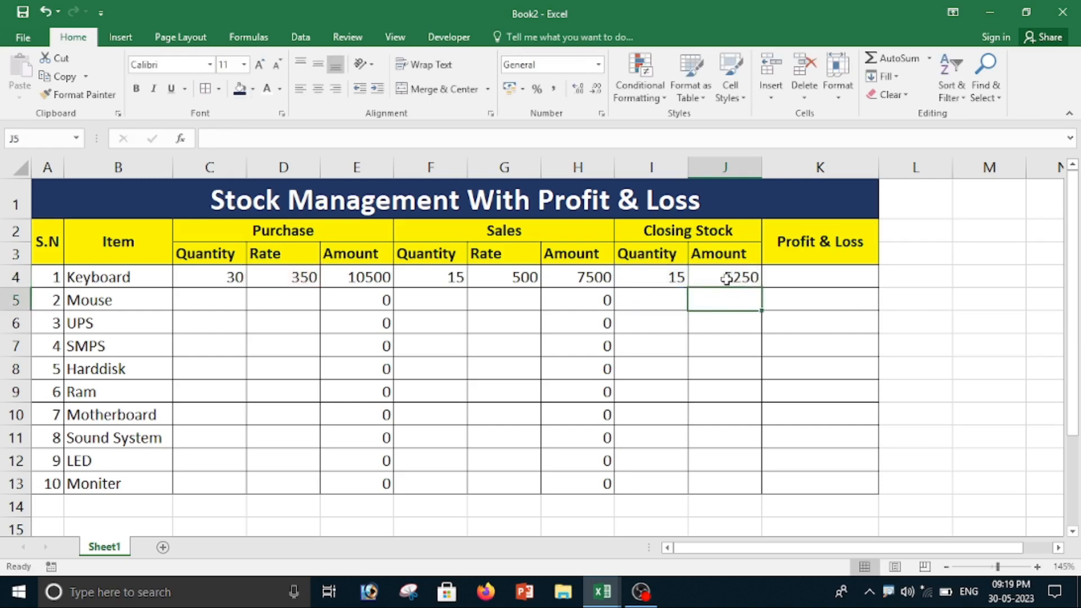
{"action": "left_click", "coordinate": [728, 274]}
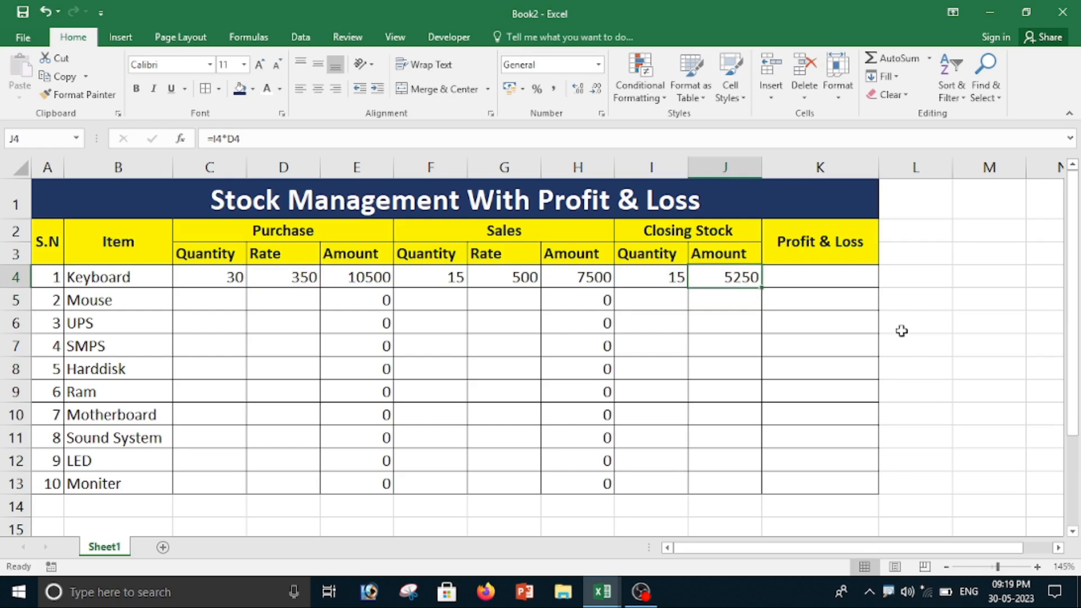
Step: Fill the closing stock quantity and amount formulas from I4 and J4 down to row 13
{"action": "left_click", "coordinate": [651, 280]}
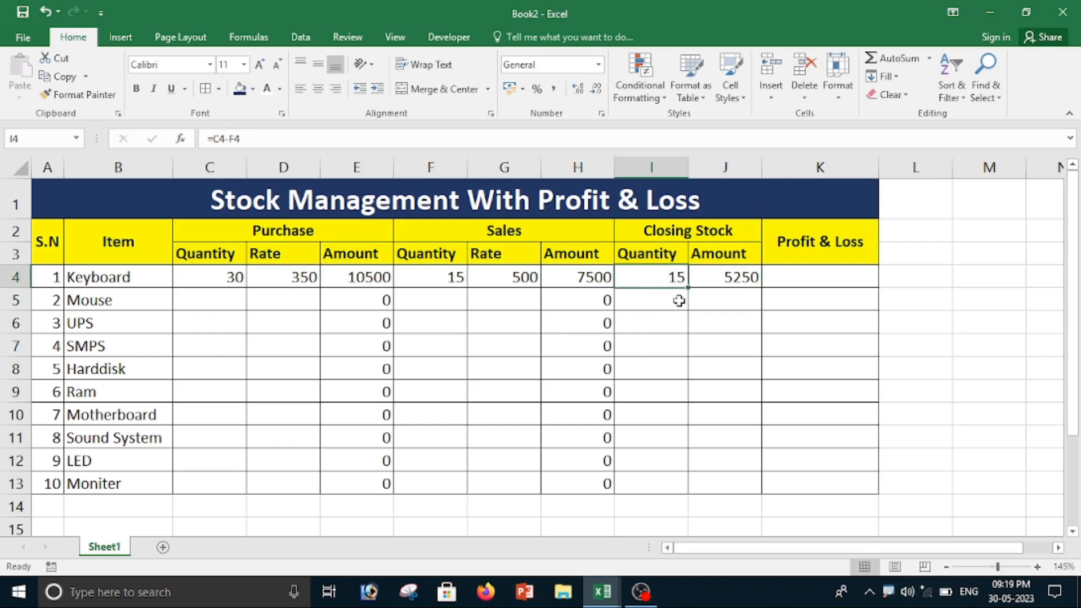
{"action": "left_click_drag", "start_coordinate": [686, 289], "coordinate": [683, 504]}
{"action": "left_click", "coordinate": [741, 275]}
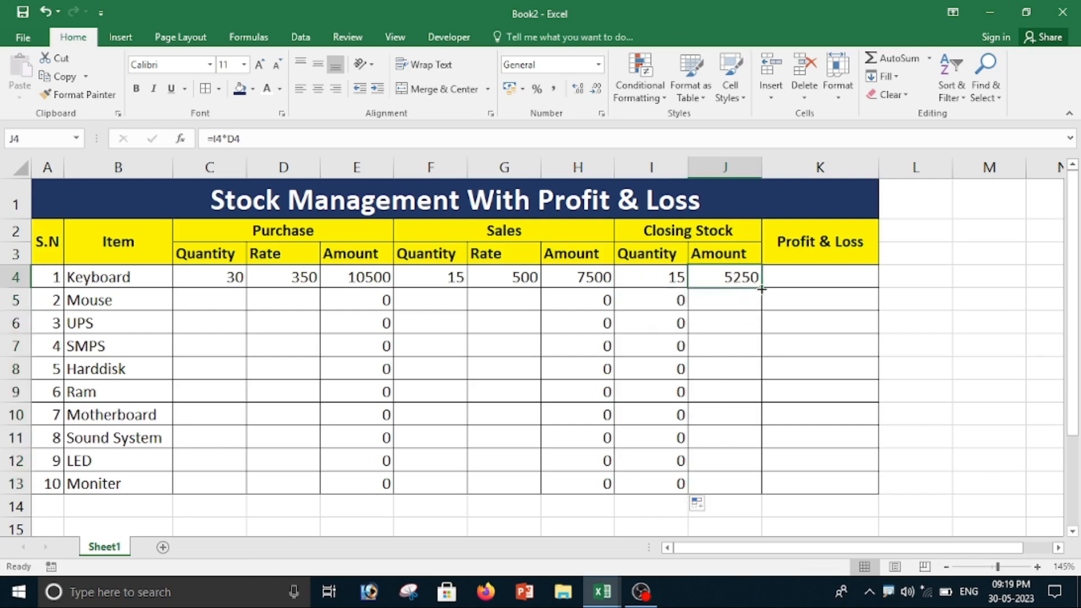
{"action": "double_click", "coordinate": [755, 287]}
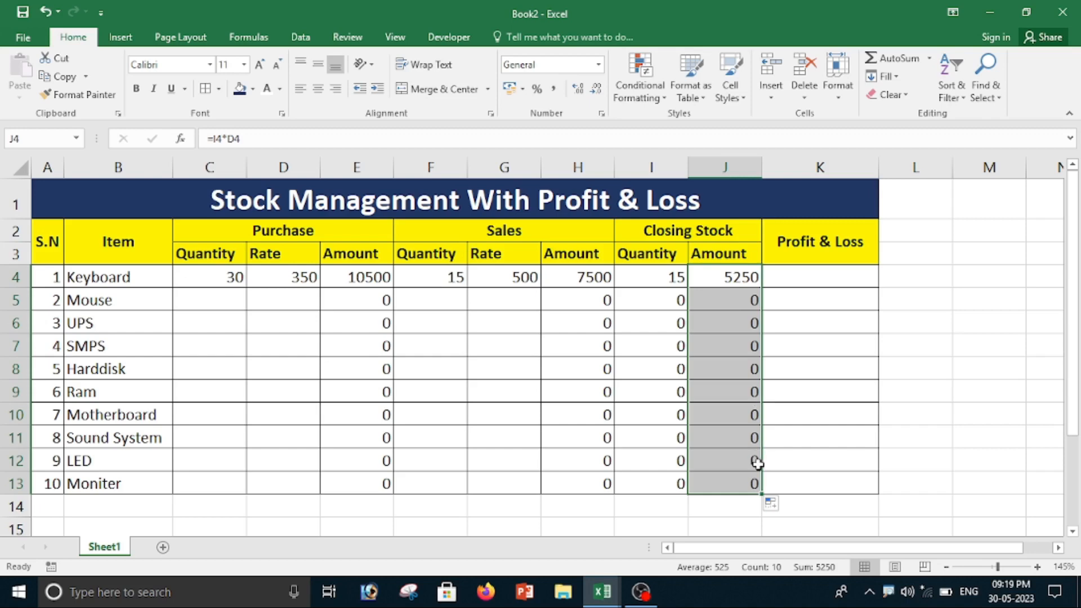
Step: Calculate the Keyboard's profit & loss in K4 with the formula =J4+H4-E4
{"action": "left_click", "coordinate": [806, 272]}
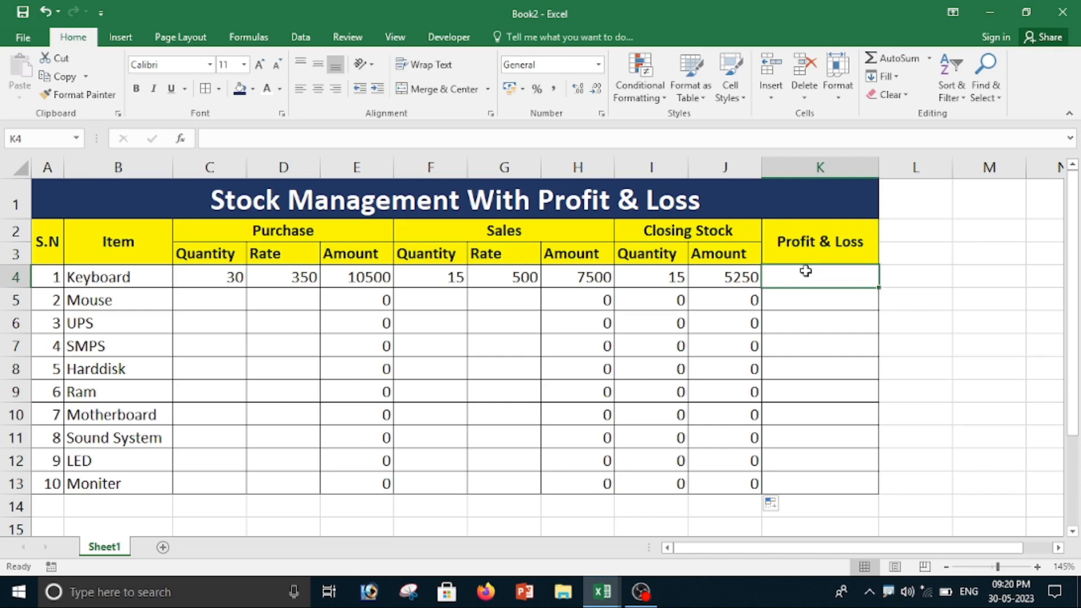
{"action": "type", "text": "="}
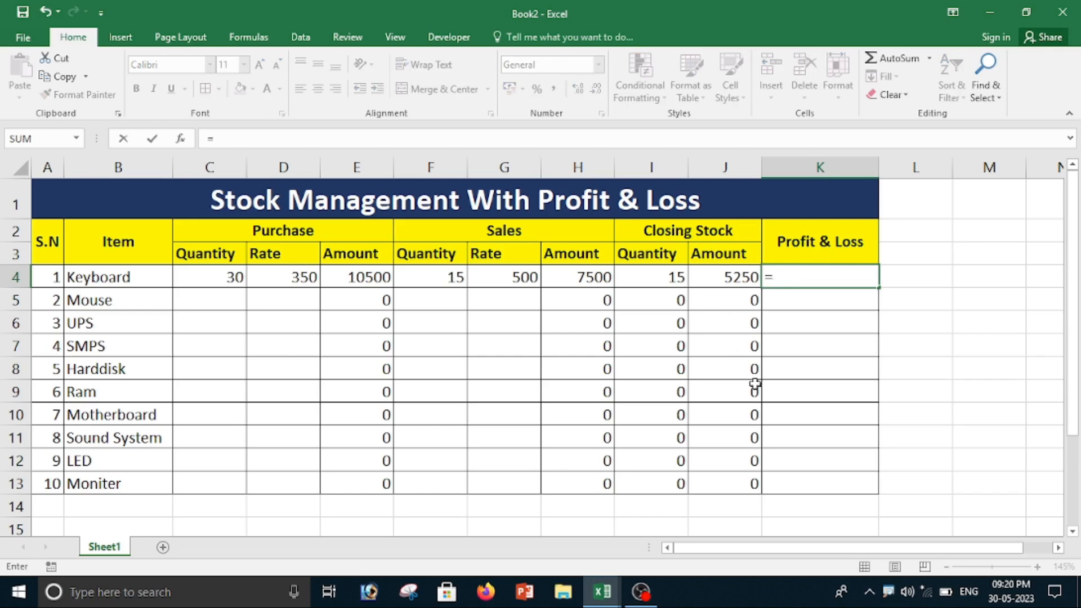
{"action": "left_click", "coordinate": [718, 281]}
{"action": "type", "text": "+"}
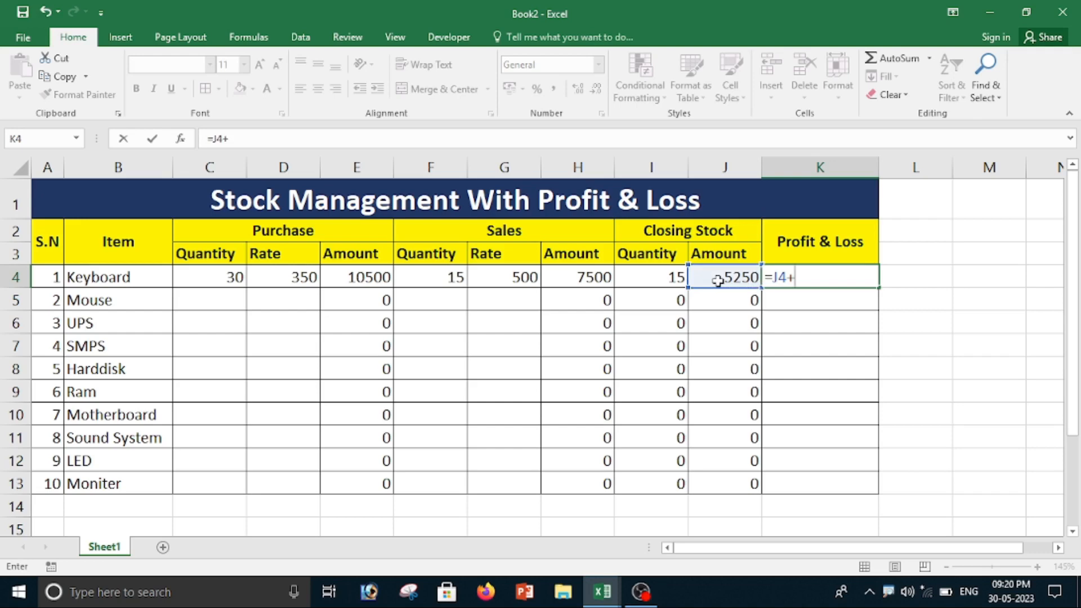
{"action": "left_click", "coordinate": [584, 276]}
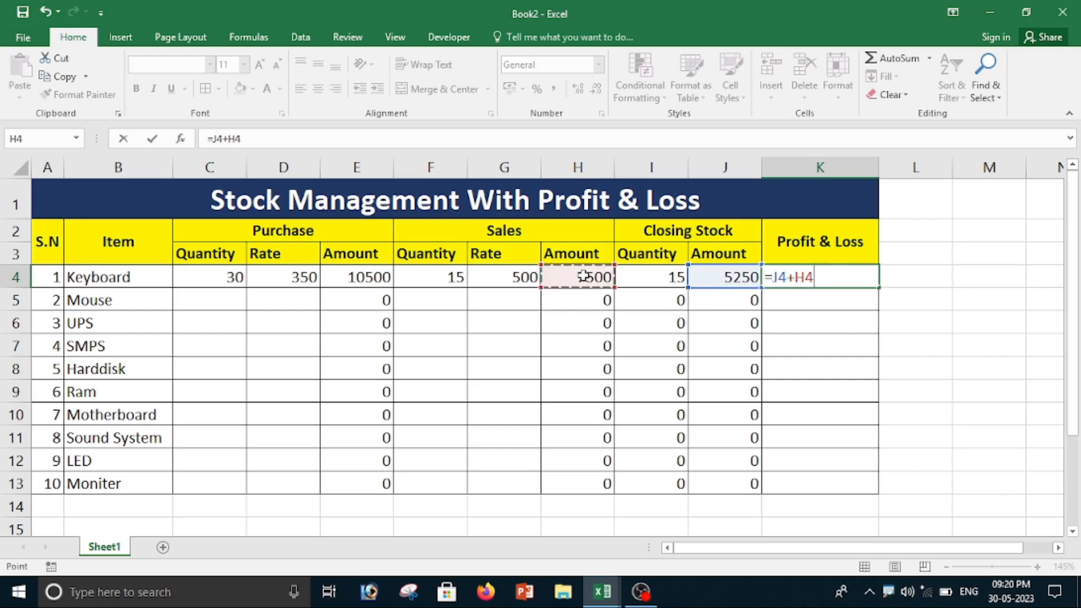
{"action": "type", "text": "-"}
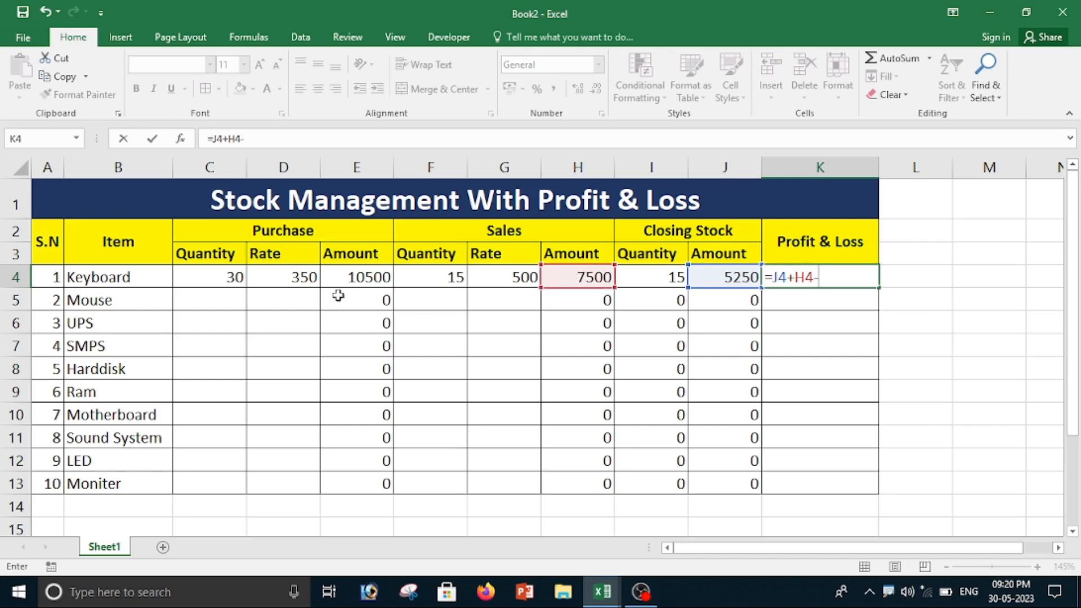
{"action": "left_click", "coordinate": [365, 277]}
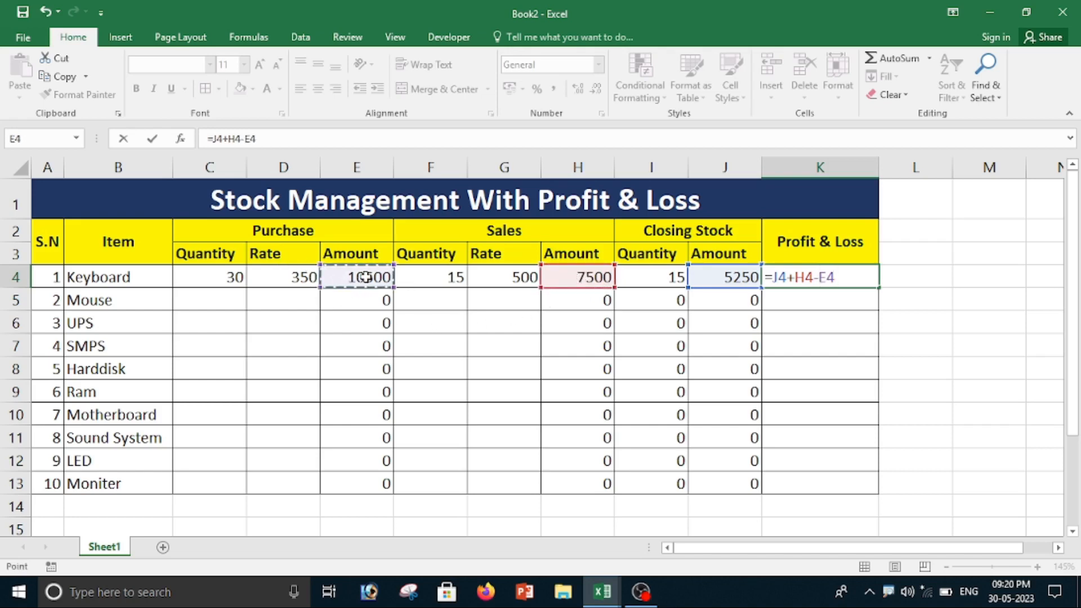
{"action": "key", "text": "Return"}
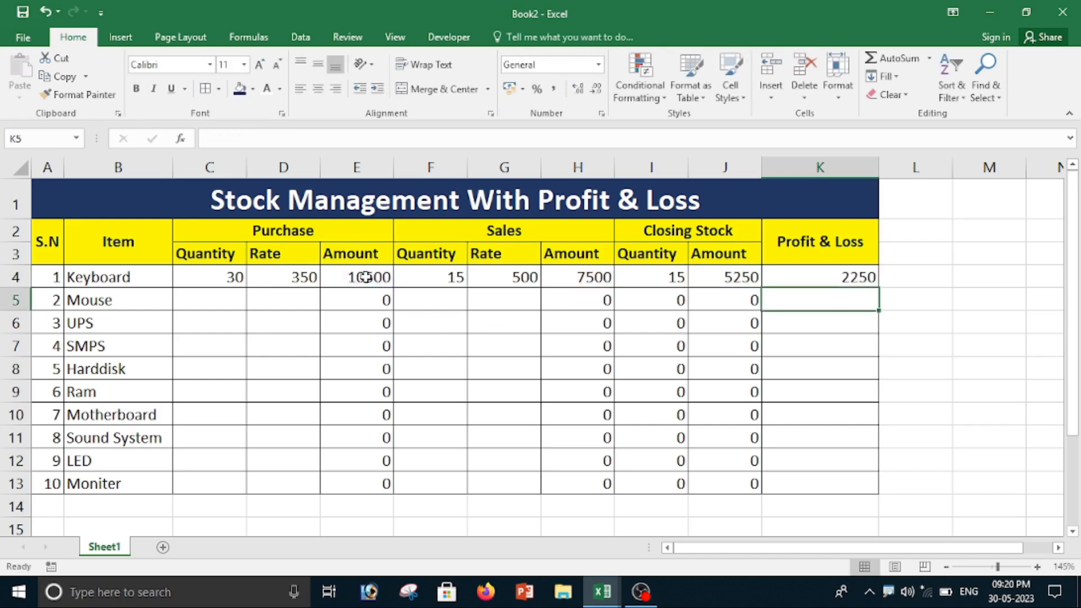
{"action": "left_click", "coordinate": [808, 276]}
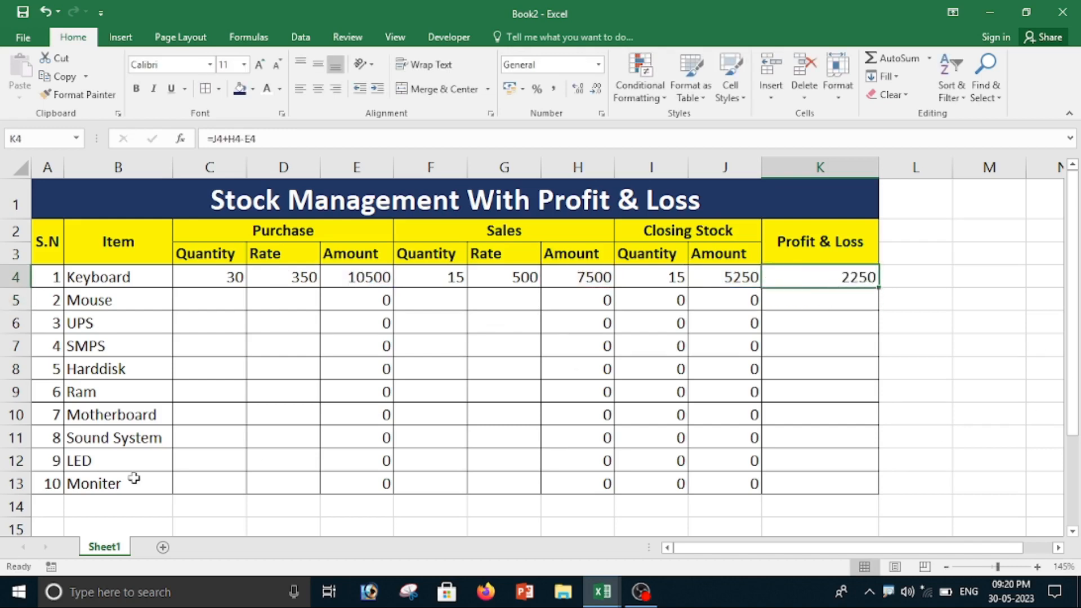
Step: Enter a purchase quantity of 20 and a purchase rate of 150 for the Mouse in row 5
{"action": "left_click", "coordinate": [224, 301]}
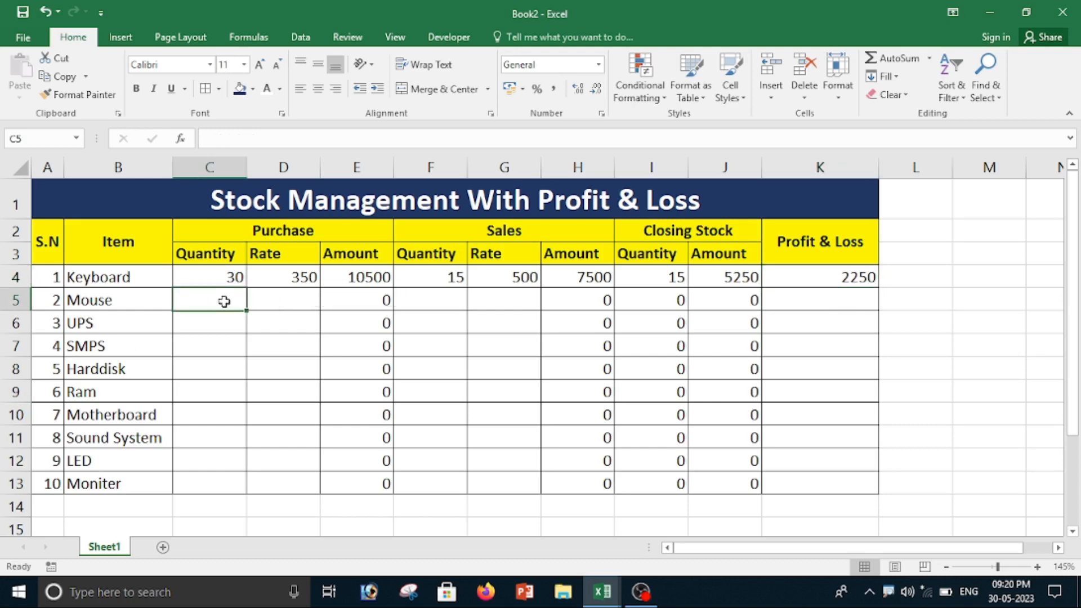
{"action": "type", "text": "20"}
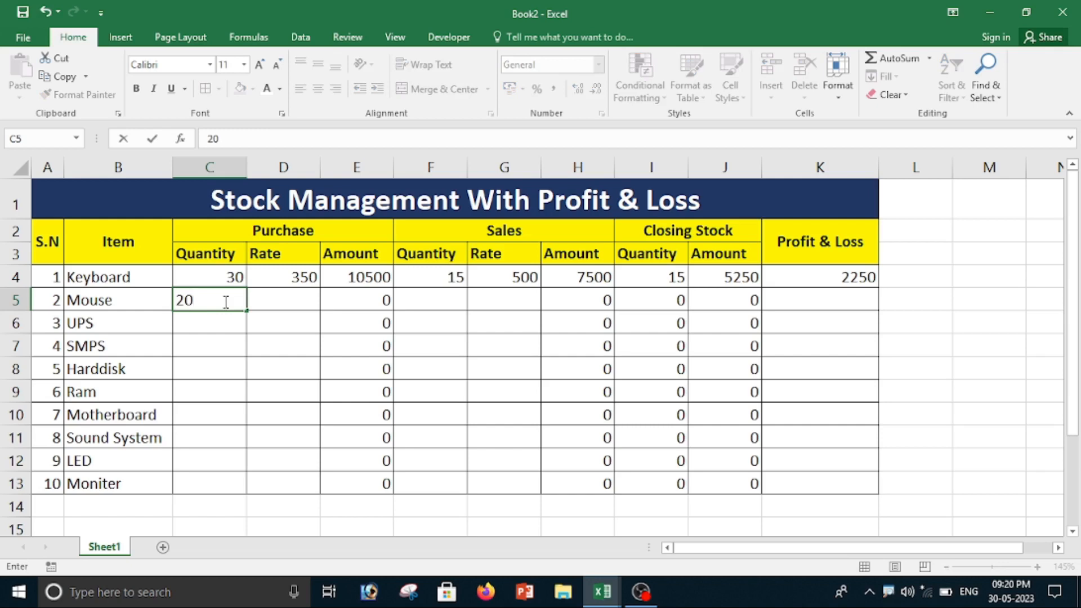
{"action": "key", "text": "Tab"}
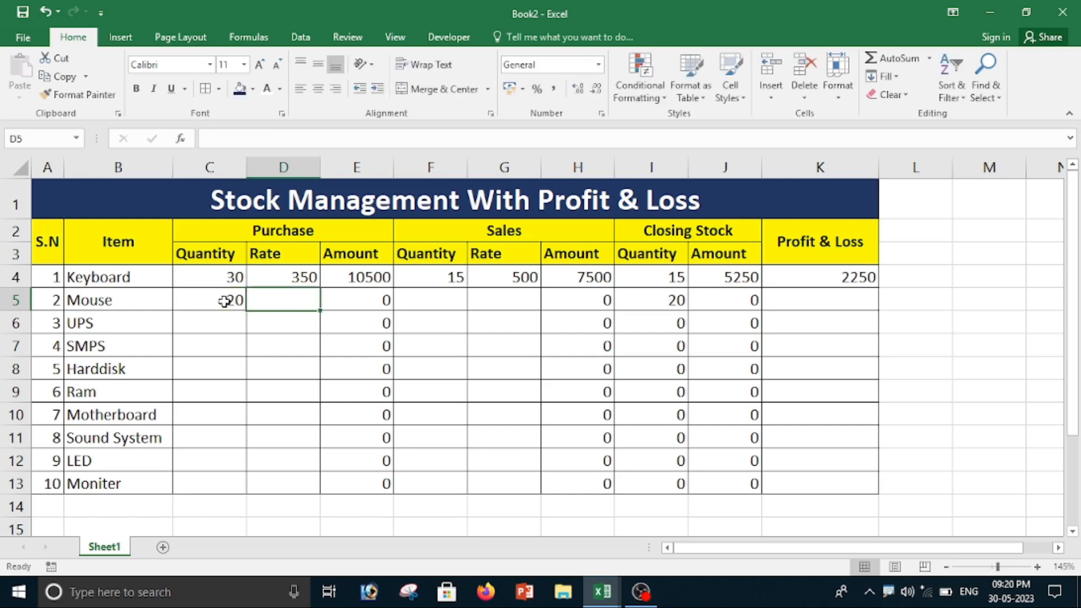
{"action": "type", "text": "150"}
{"action": "key", "text": "Tab"}
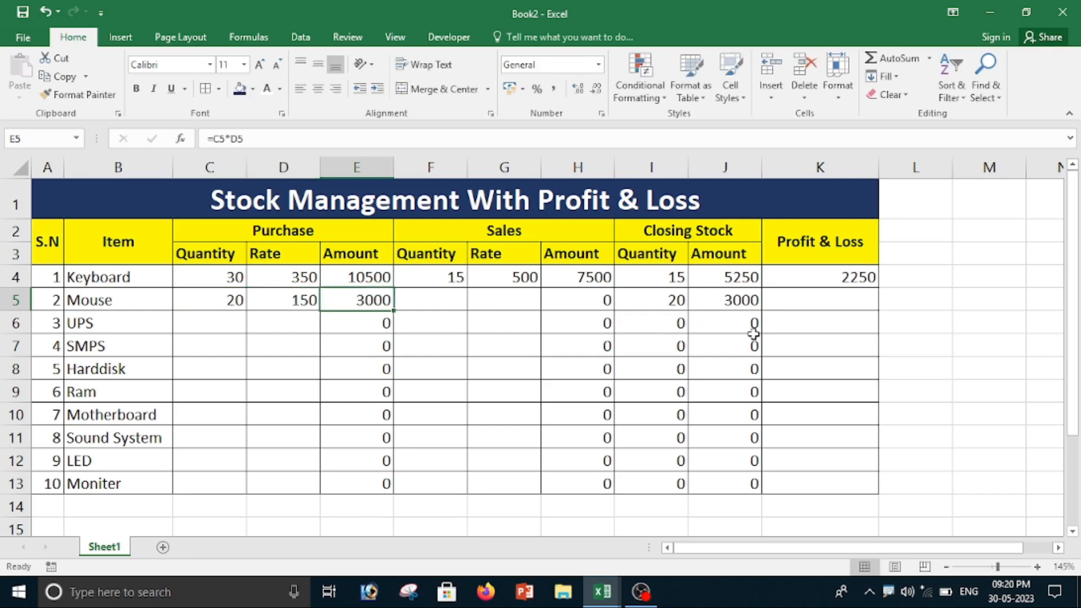
{"action": "left_click", "coordinate": [234, 300]}
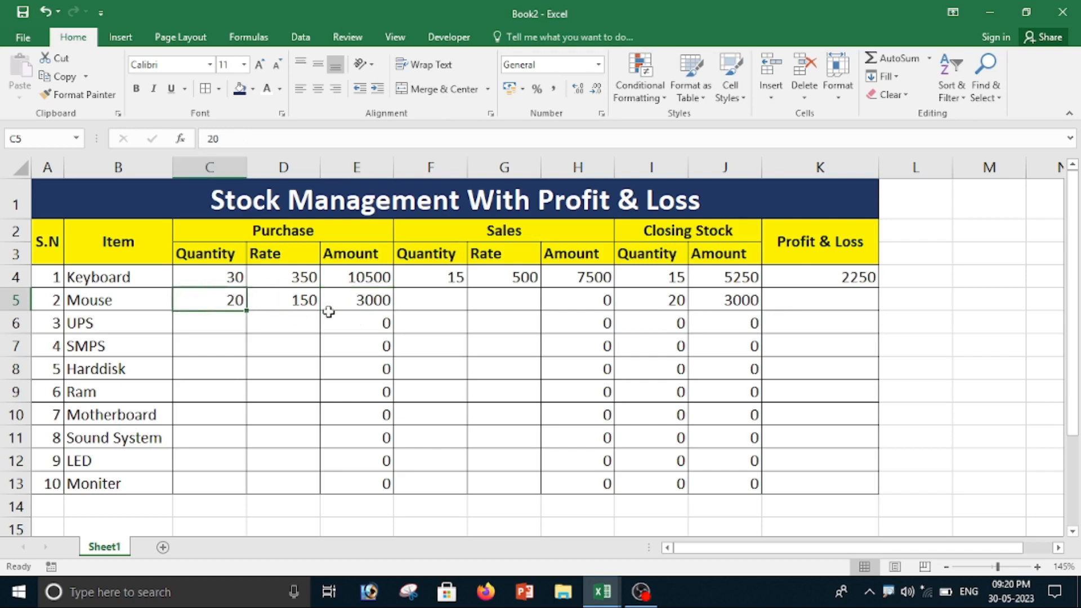
{"action": "left_click", "coordinate": [307, 301]}
{"action": "left_click", "coordinate": [372, 303]}
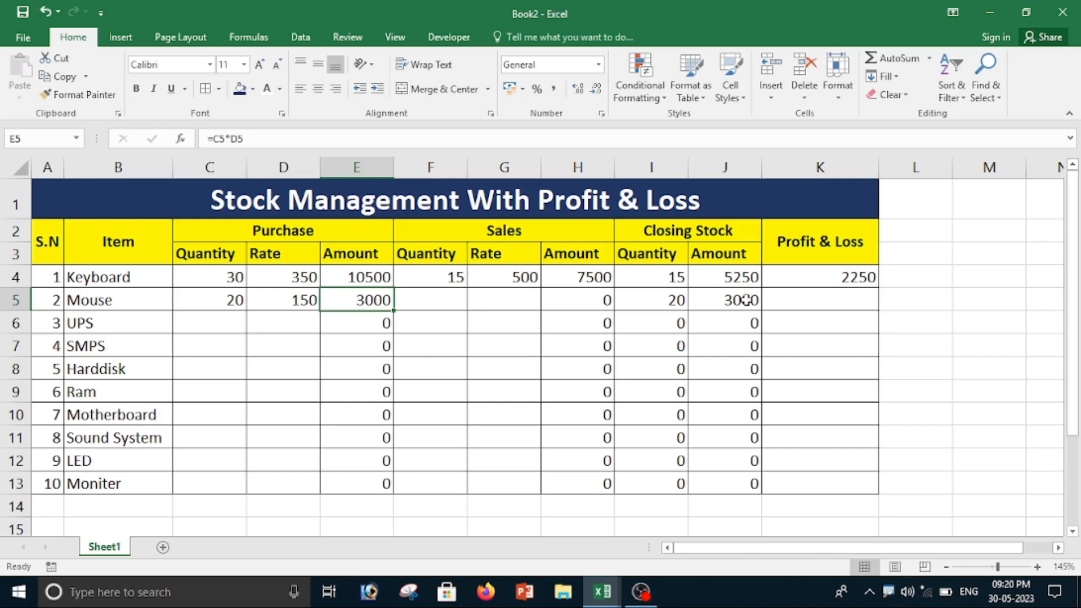
Step: Enter a sales quantity of 10 and a sales rate of 300 for the Mouse in row 5
{"action": "left_click", "coordinate": [447, 300]}
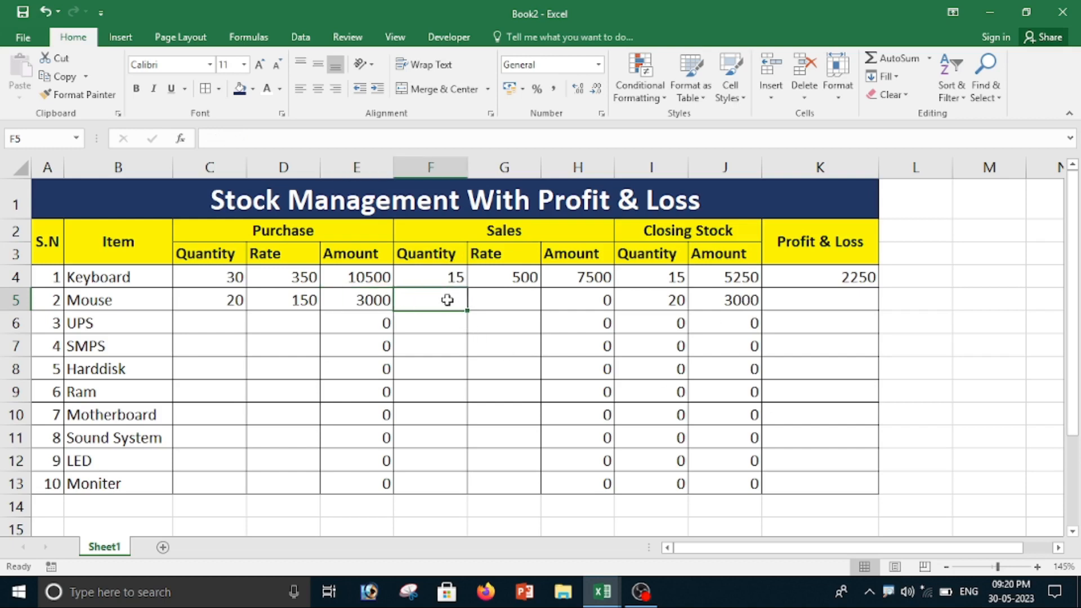
{"action": "type", "text": "10"}
{"action": "key", "text": "Tab"}
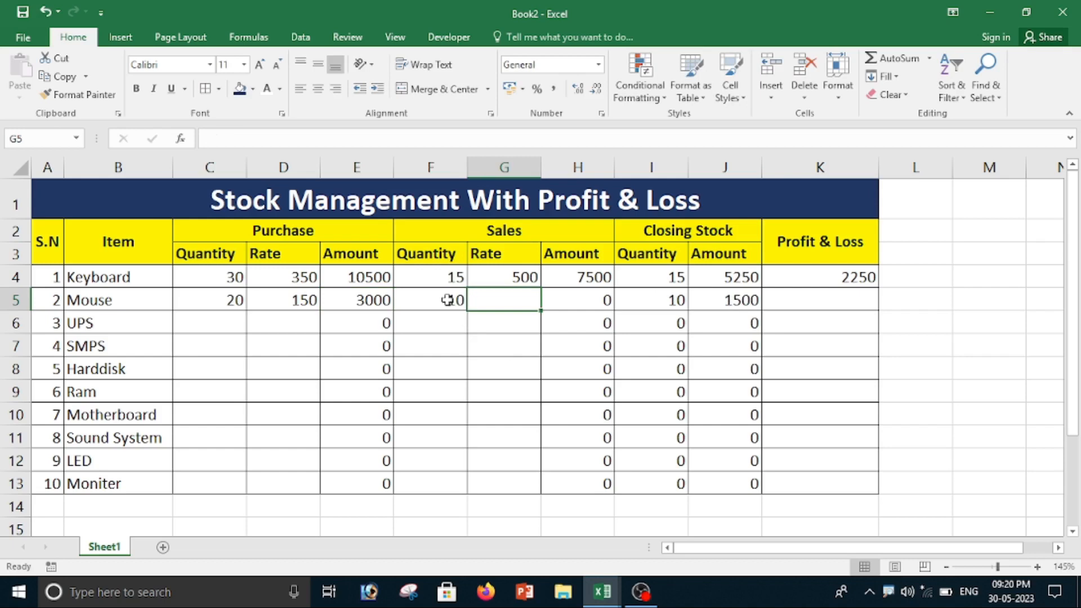
{"action": "type", "text": "300"}
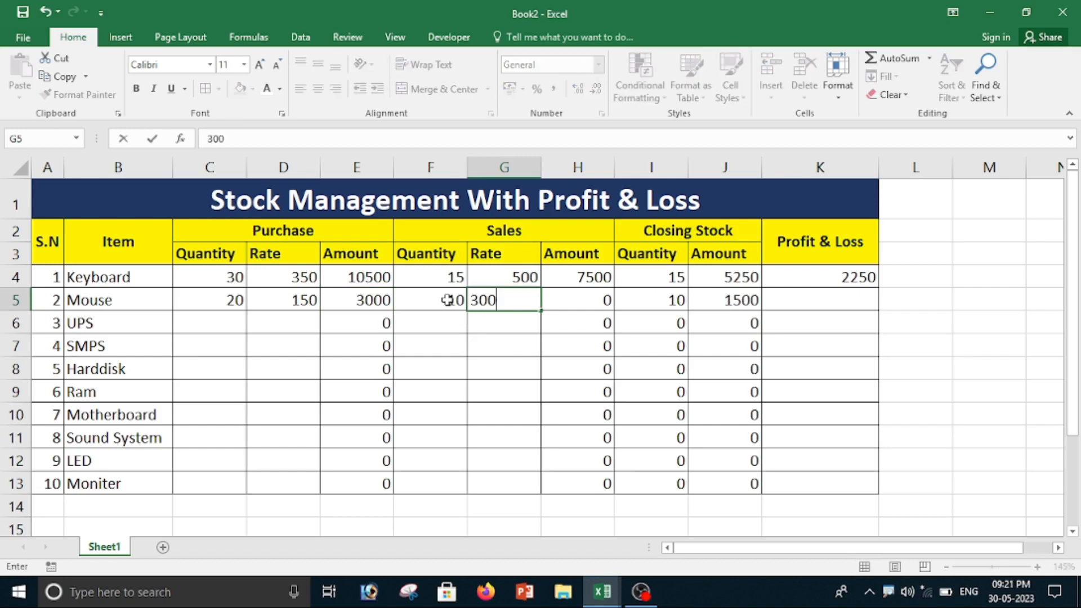
{"action": "key", "text": "Tab"}
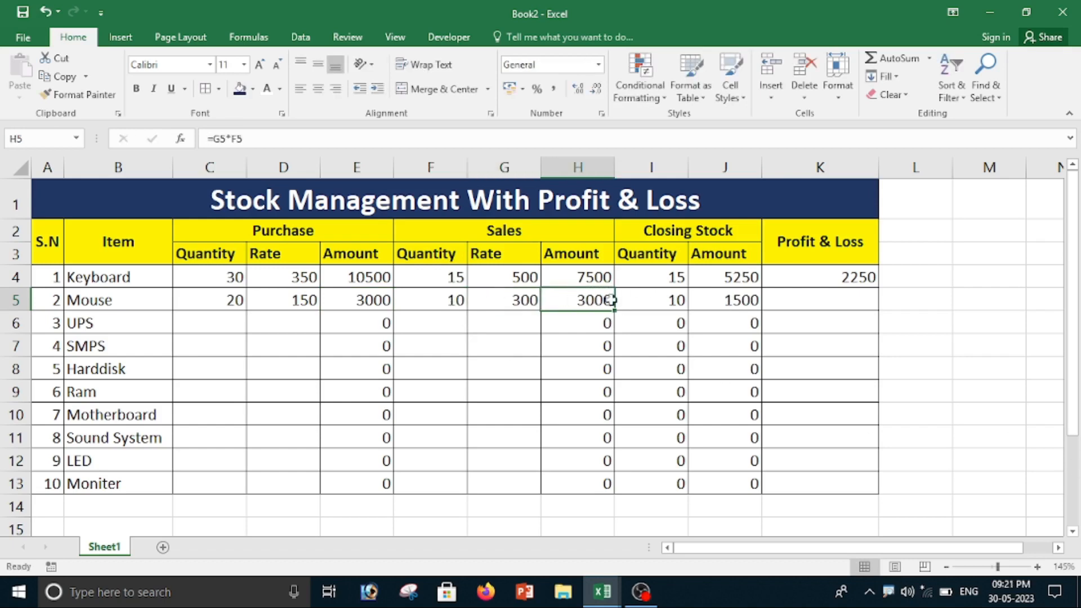
Step: Fill the profit & loss formula from K4 down to K13
{"action": "left_click", "coordinate": [673, 301]}
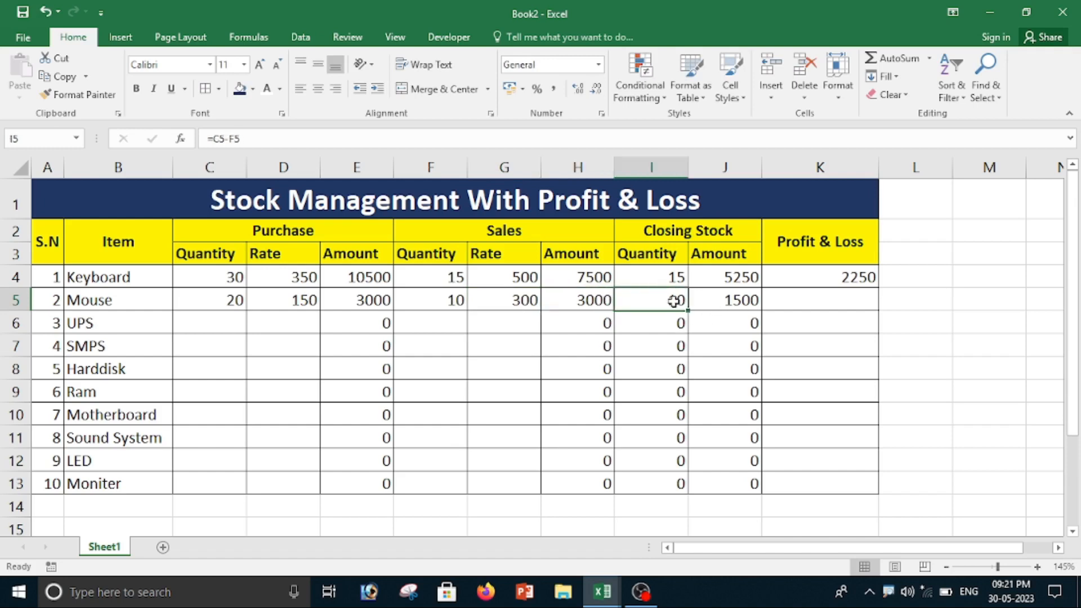
{"action": "left_click", "coordinate": [745, 298]}
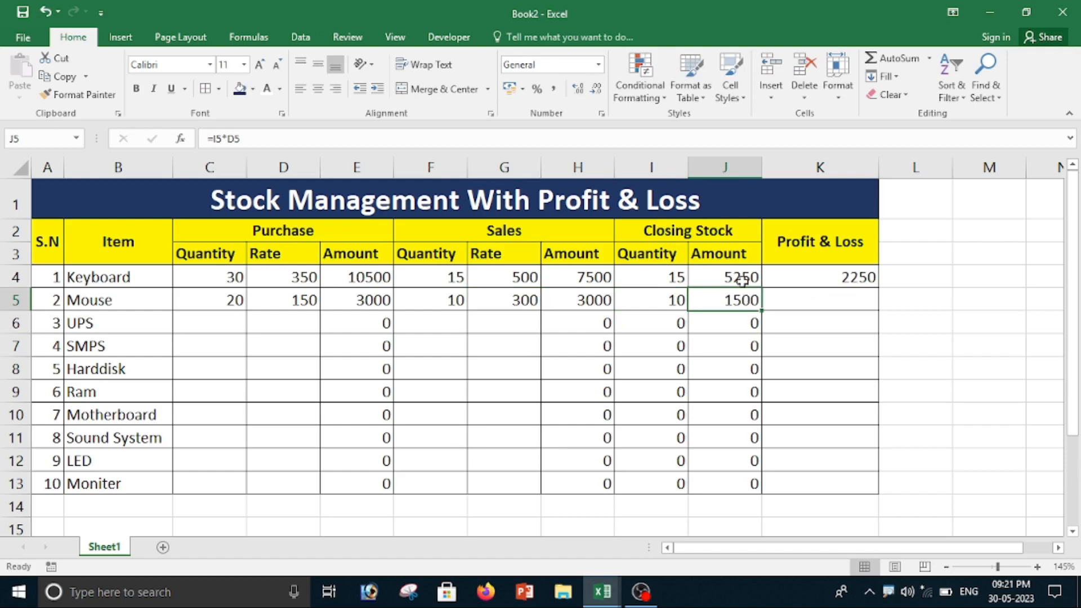
{"action": "left_click", "coordinate": [844, 277]}
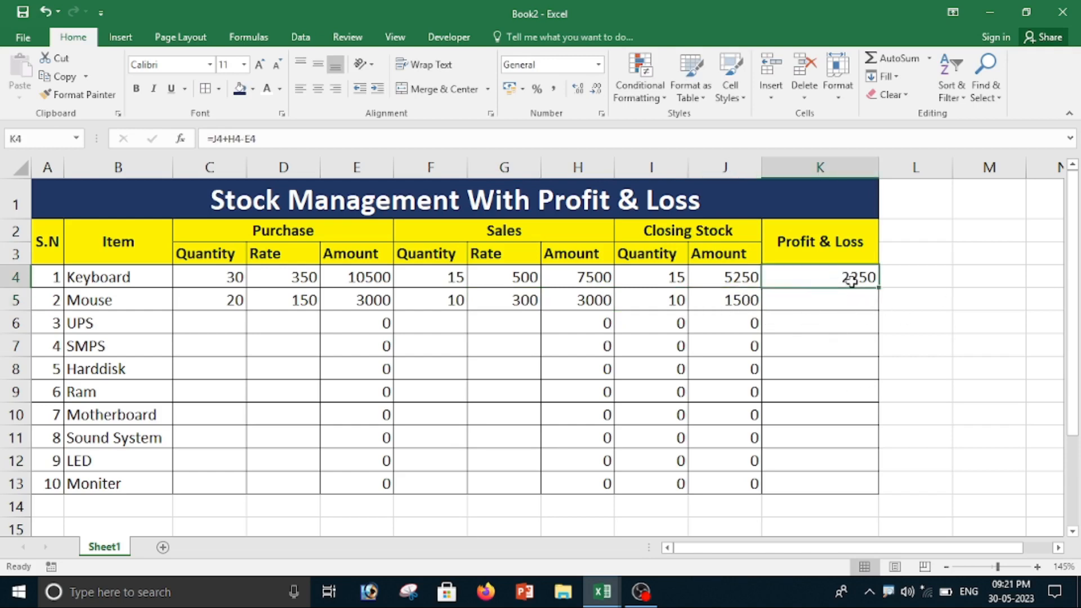
{"action": "double_click", "coordinate": [879, 288]}
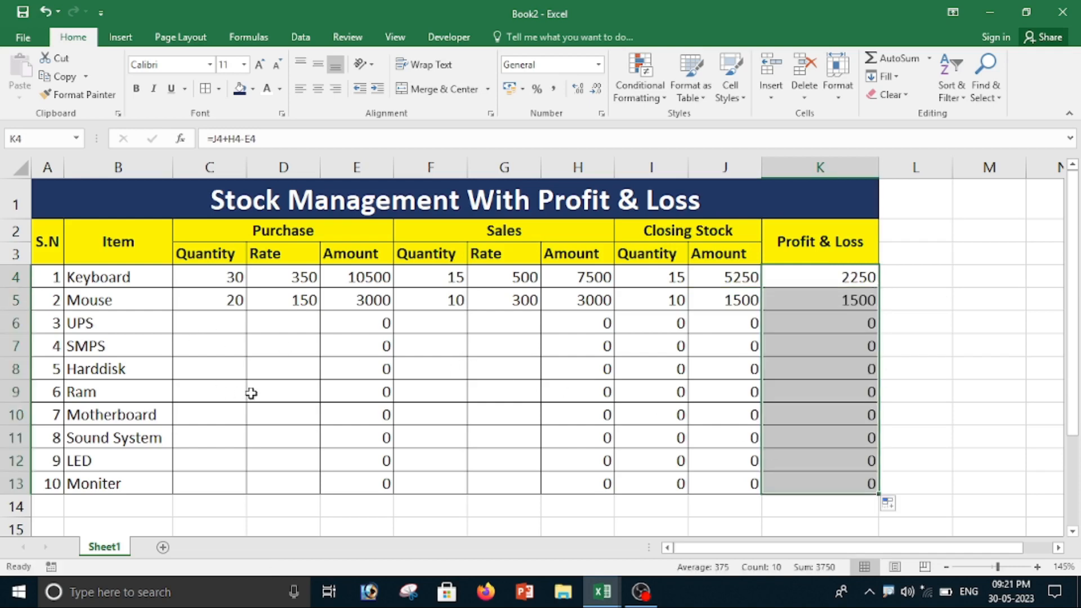
{"action": "left_click", "coordinate": [287, 418]}
{"action": "left_click_drag", "start_coordinate": [200, 275], "coordinate": [198, 479]}
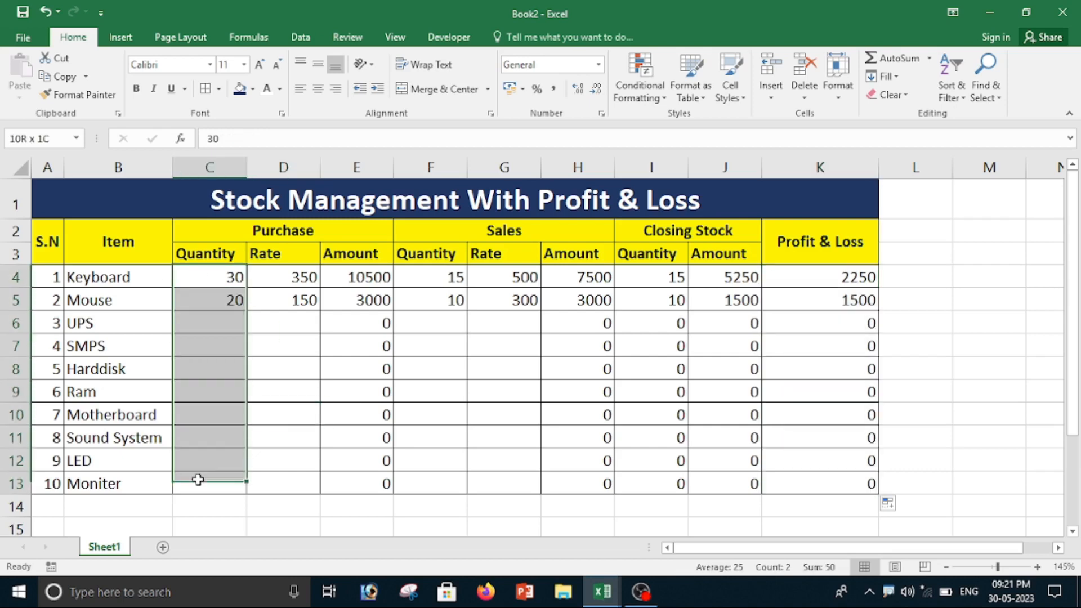
{"action": "left_click", "coordinate": [215, 277]}
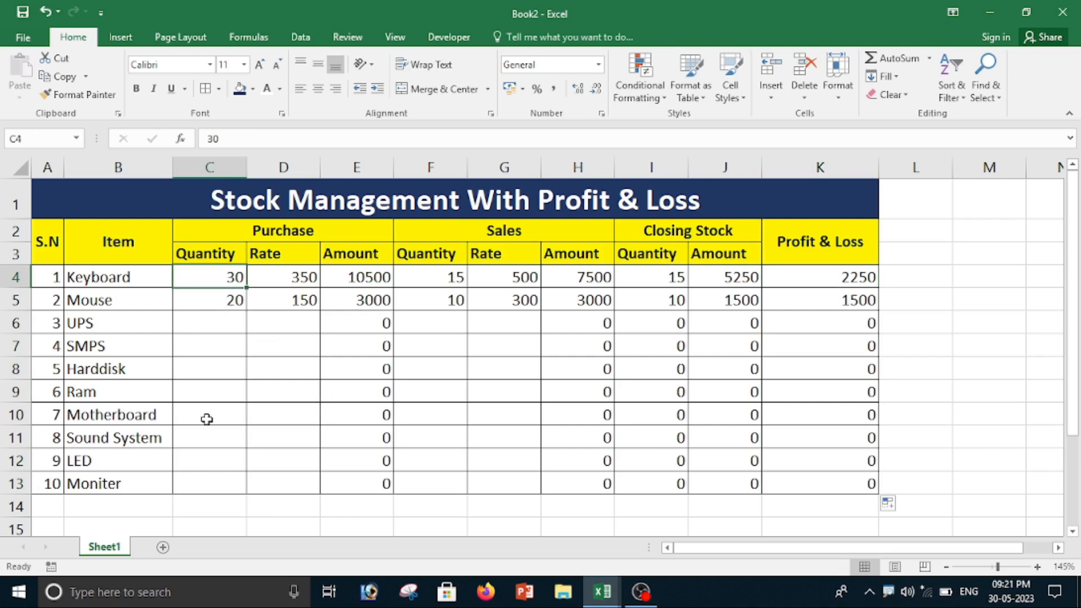
Step: Apply a custom number format to the purchase quantities in C4:C13 so that numbers carry the suffix Pcs
{"action": "left_click", "coordinate": [239, 386]}
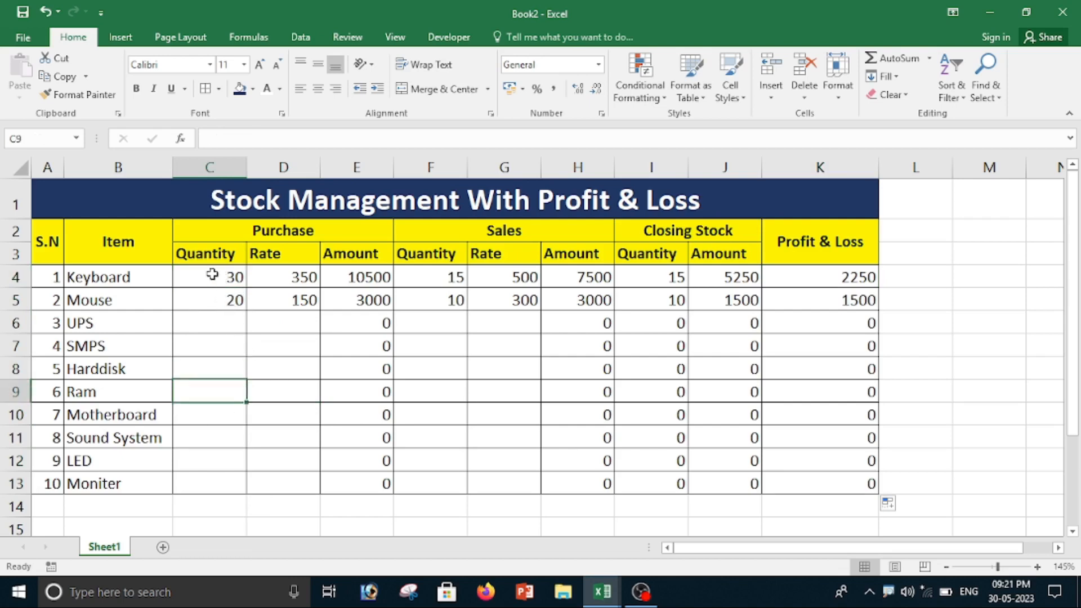
{"action": "left_click_drag", "start_coordinate": [212, 272], "coordinate": [207, 480]}
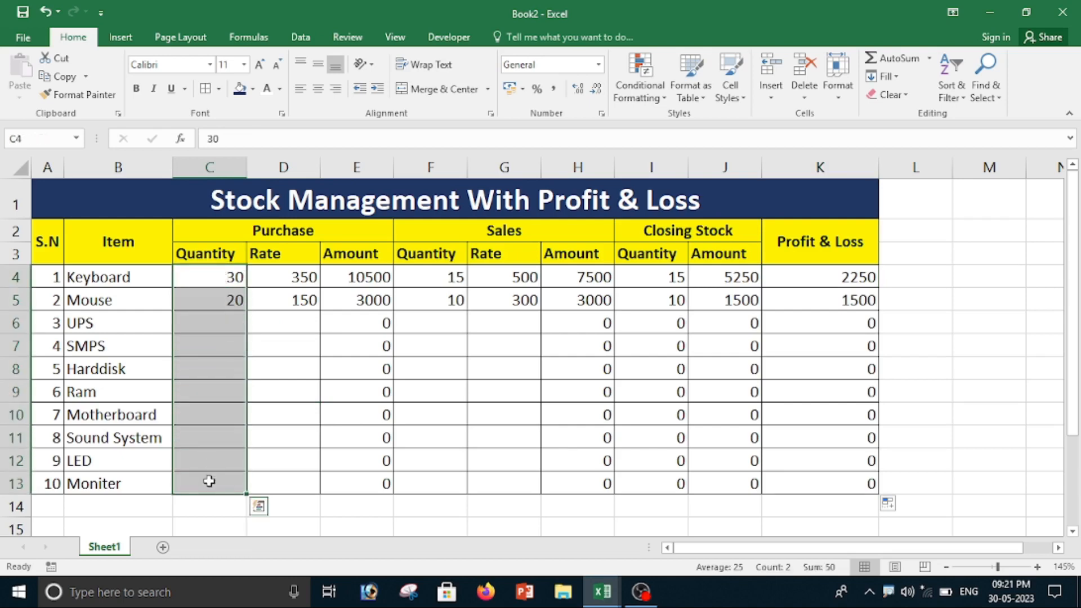
{"action": "left_click", "coordinate": [602, 115]}
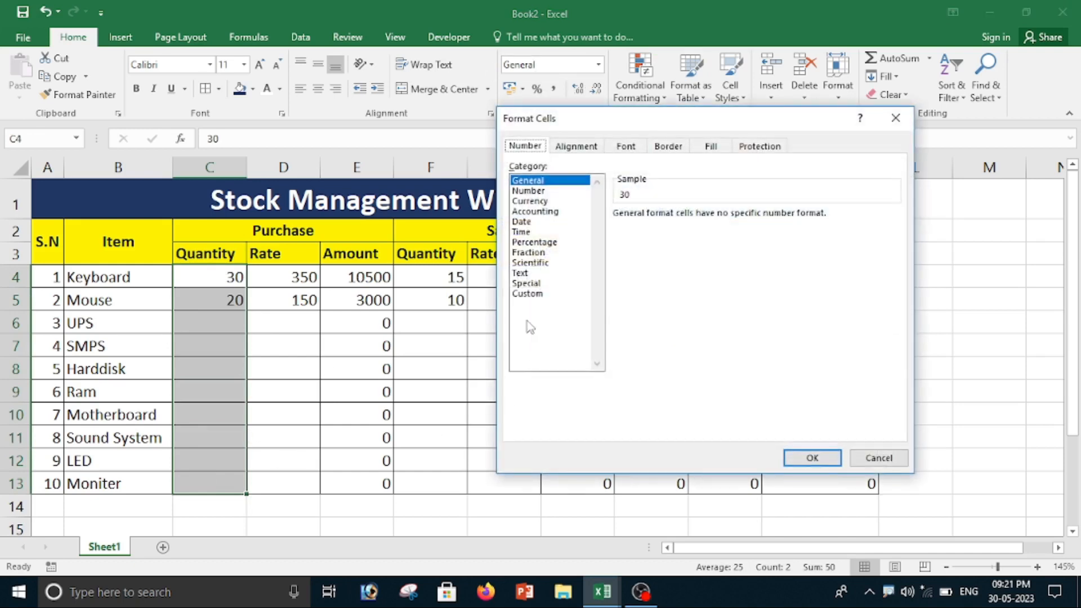
{"action": "left_click", "coordinate": [530, 295]}
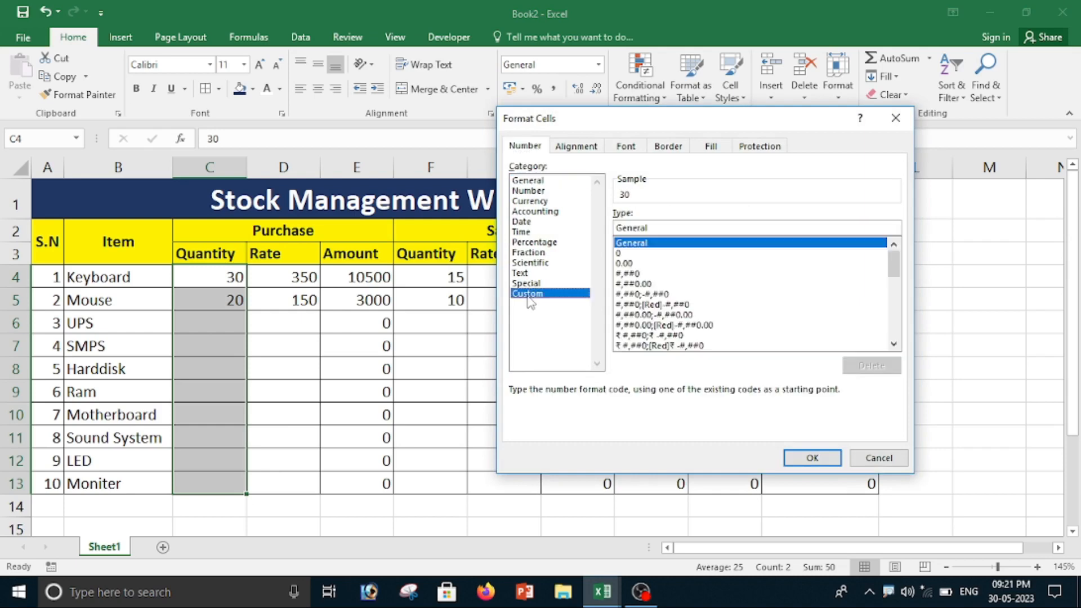
{"action": "left_click", "coordinate": [650, 227]}
{"action": "key", "text": "BackSpace"}
{"action": "key", "text": "BackSpace"}
{"action": "key", "text": "BackSpace"}
{"action": "key", "text": "BackSpace"}
{"action": "key", "text": "BackSpace"}
{"action": "key", "text": "BackSpace"}
{"action": "key", "text": "BackSpace"}
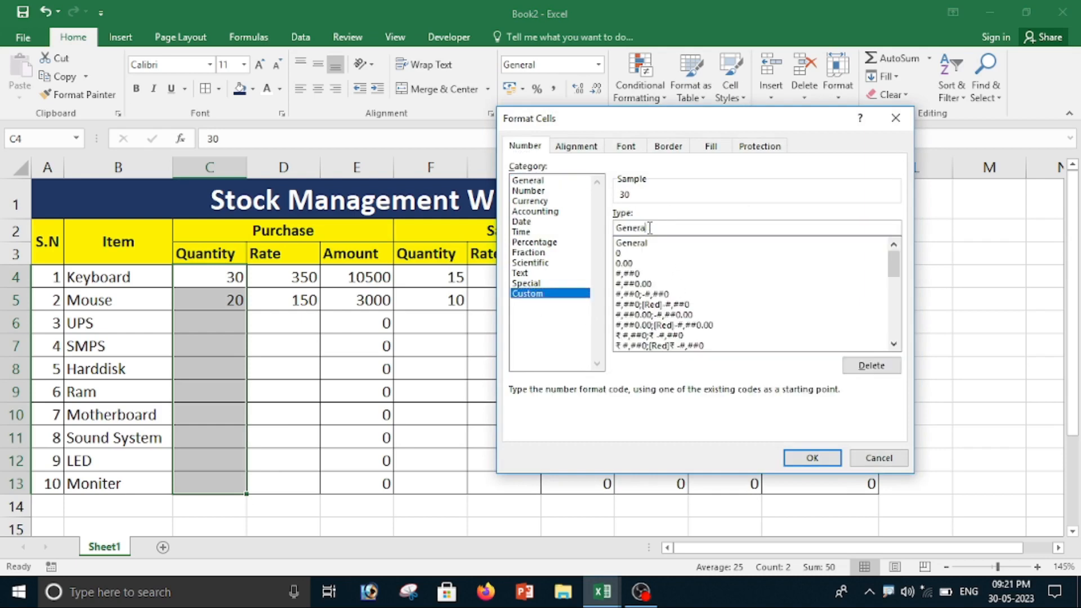
{"action": "type", "text": "# \"Pcs"}
{"action": "left_click", "coordinate": [812, 457]}
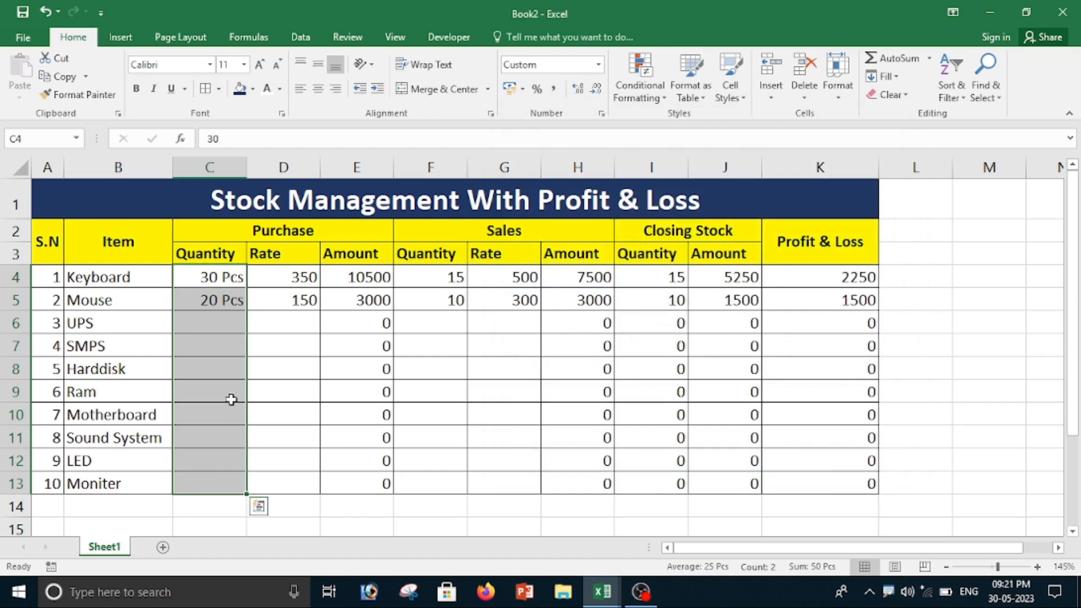
Step: Enter a purchase quantity of 10 for the UPS in C6
{"action": "left_click", "coordinate": [230, 367]}
{"action": "left_click", "coordinate": [222, 321]}
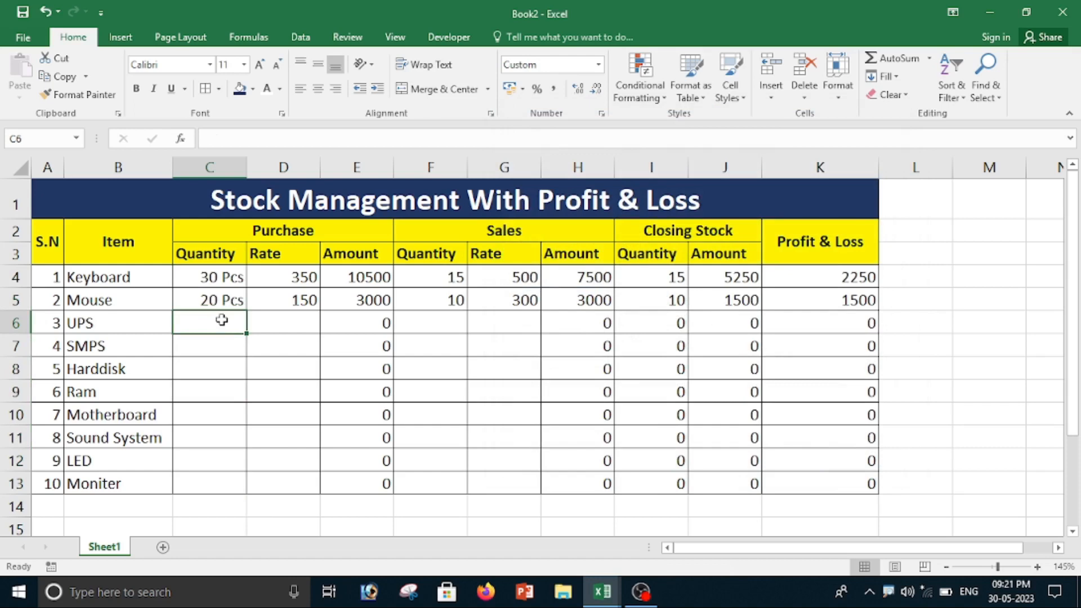
{"action": "type", "text": "10"}
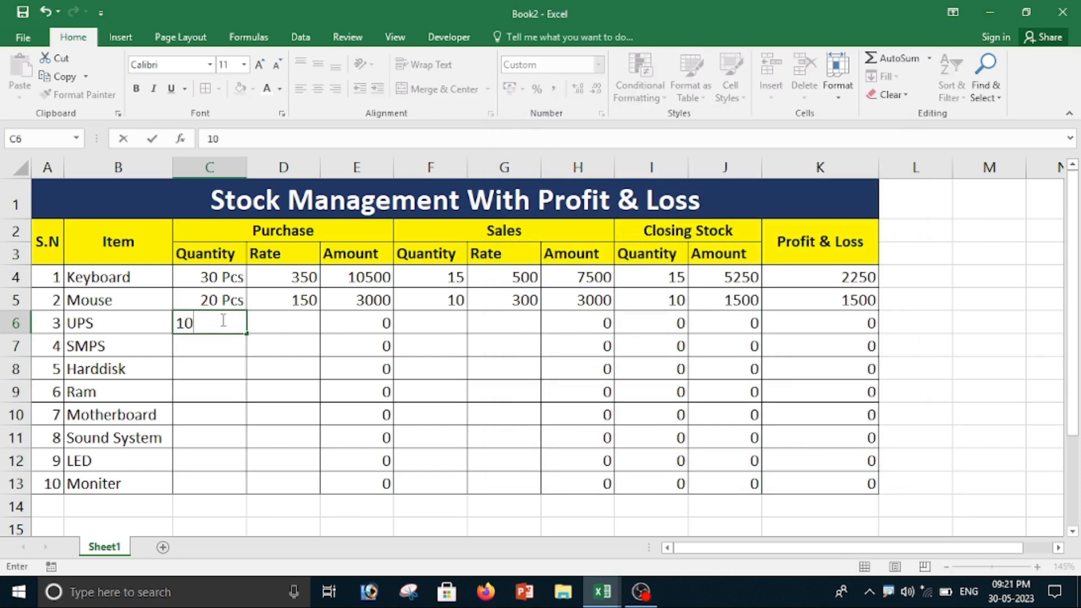
{"action": "key", "text": "Tab"}
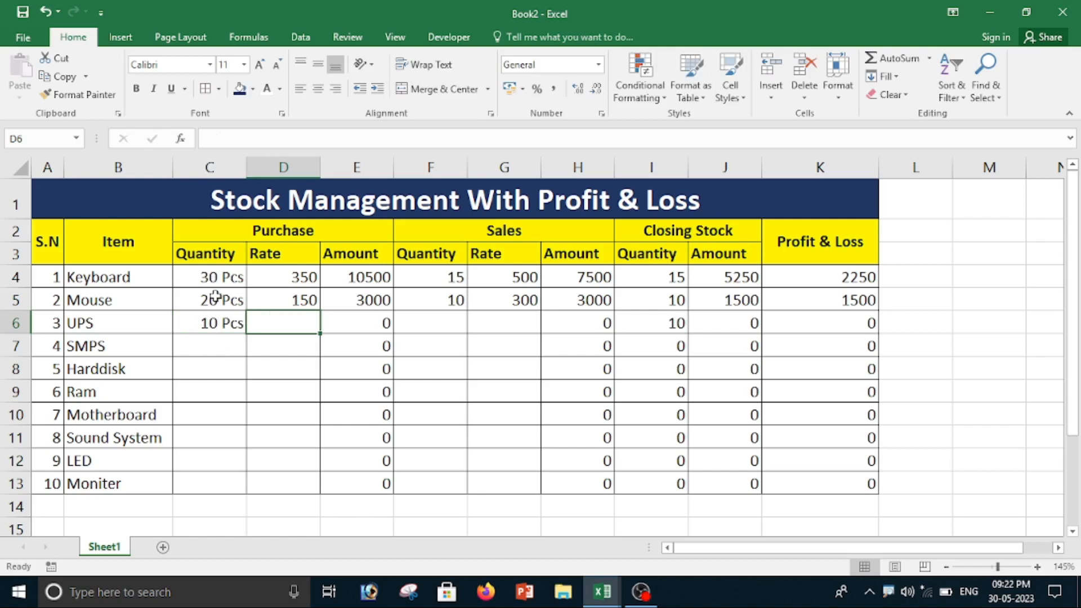
Step: Copy the Pcs formatting from C4:C13 to the sales quantities in F4:F13 and the closing stock quantities in I4:I13
{"action": "left_click_drag", "start_coordinate": [219, 277], "coordinate": [218, 464]}
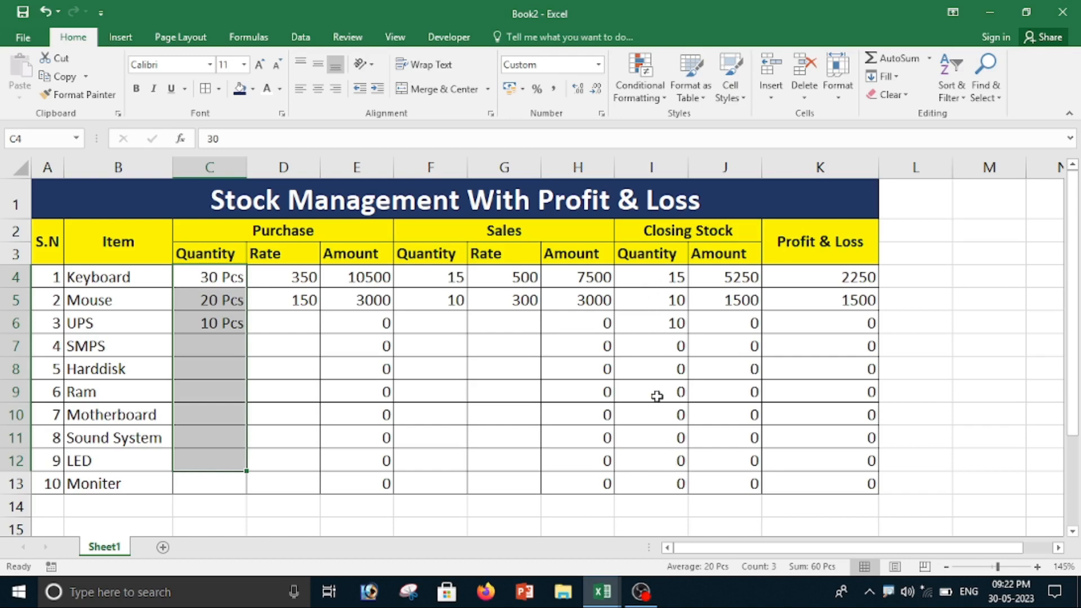
{"action": "left_click", "coordinate": [229, 343]}
{"action": "left_click_drag", "start_coordinate": [218, 277], "coordinate": [214, 485]}
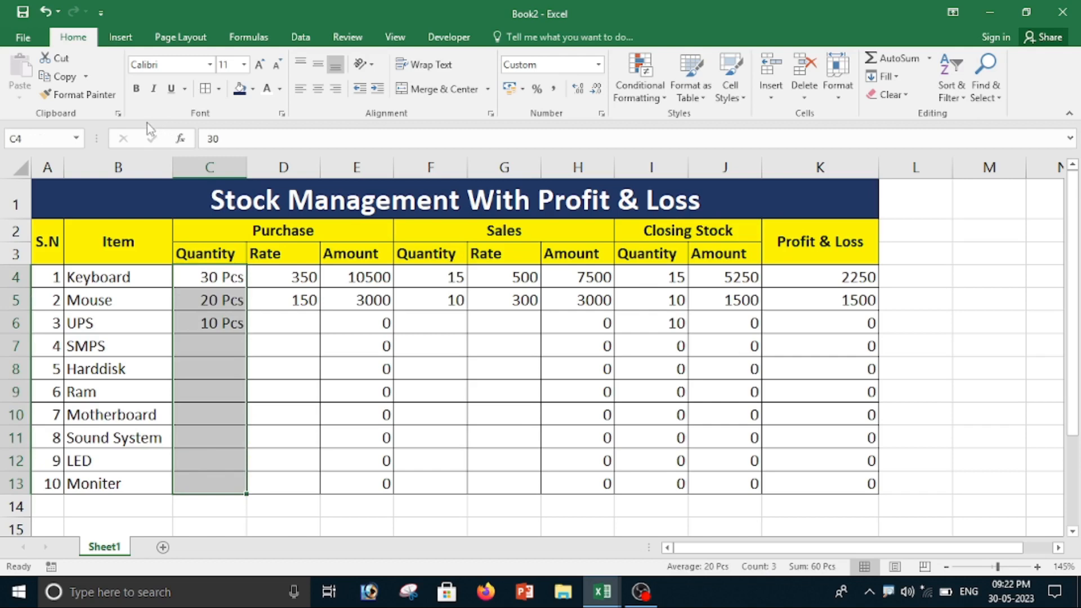
{"action": "left_click", "coordinate": [78, 94]}
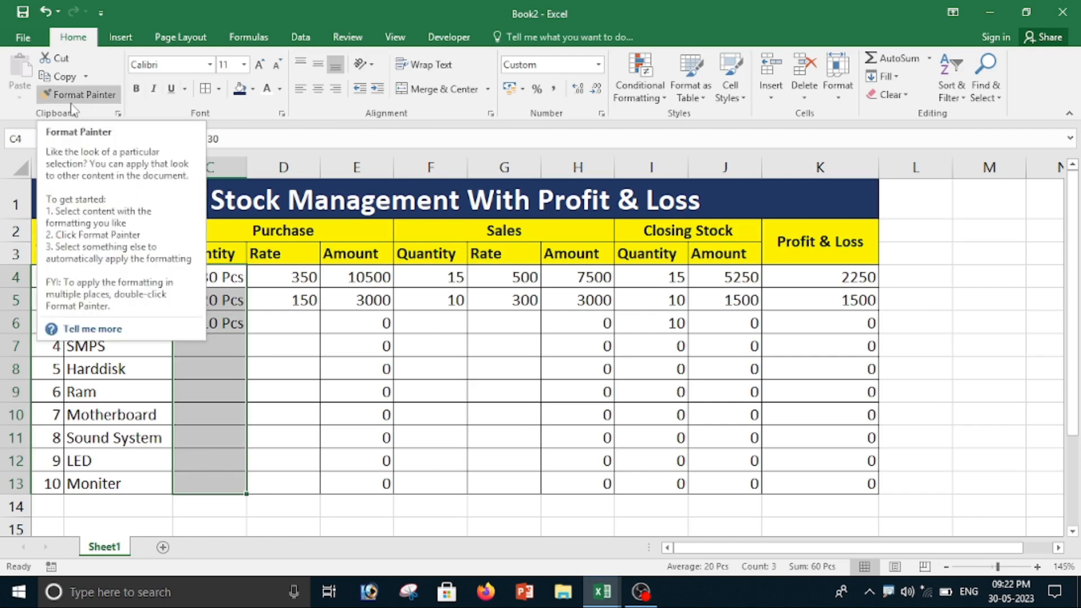
{"action": "left_click", "coordinate": [78, 95]}
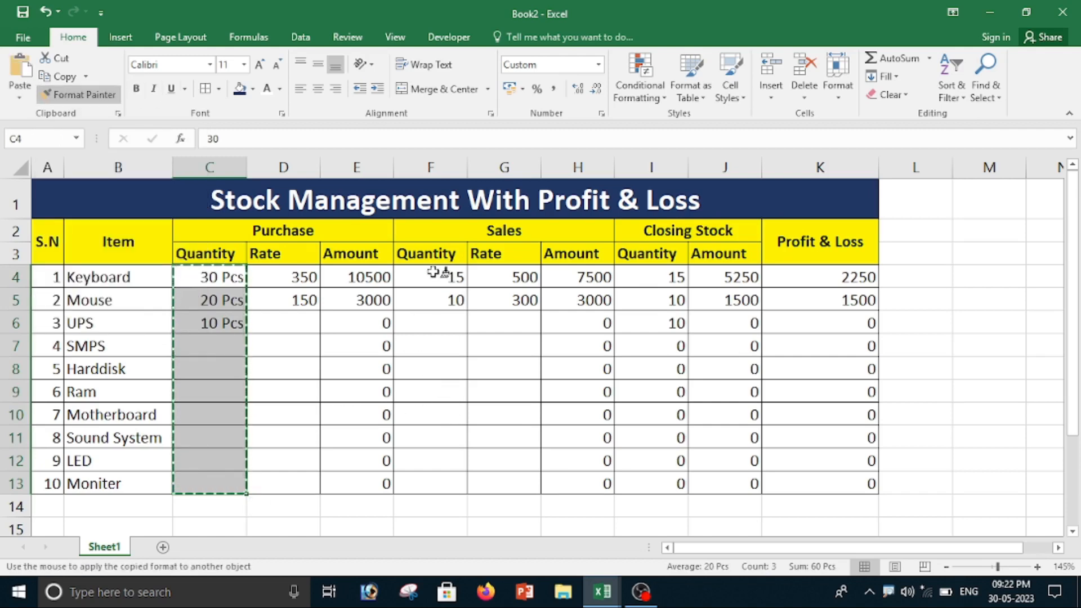
{"action": "left_click_drag", "start_coordinate": [436, 276], "coordinate": [441, 484]}
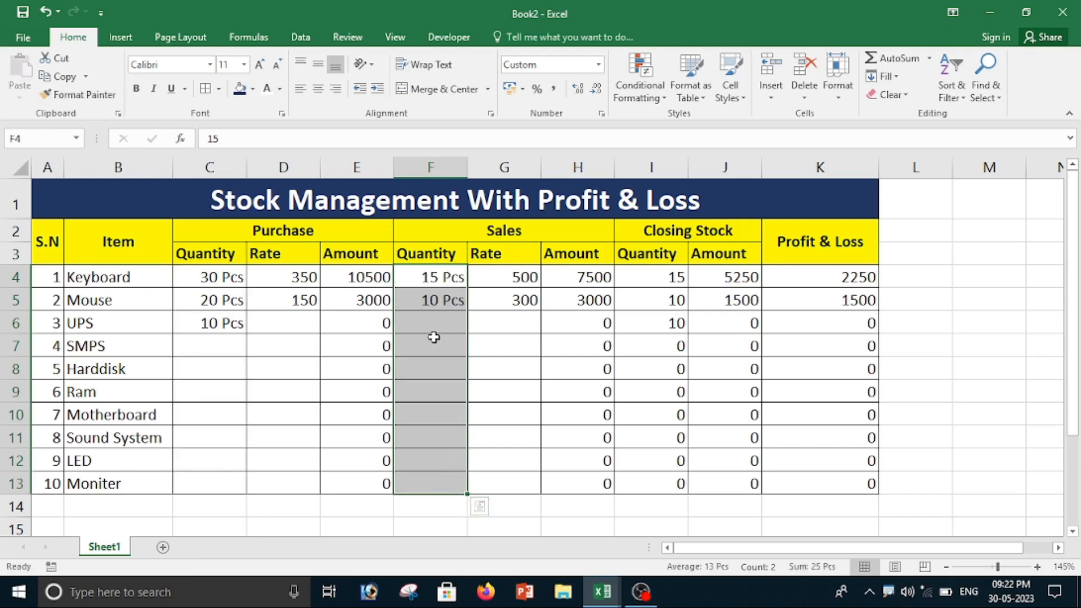
{"action": "left_click", "coordinate": [77, 95]}
{"action": "left_click_drag", "start_coordinate": [636, 276], "coordinate": [652, 492]}
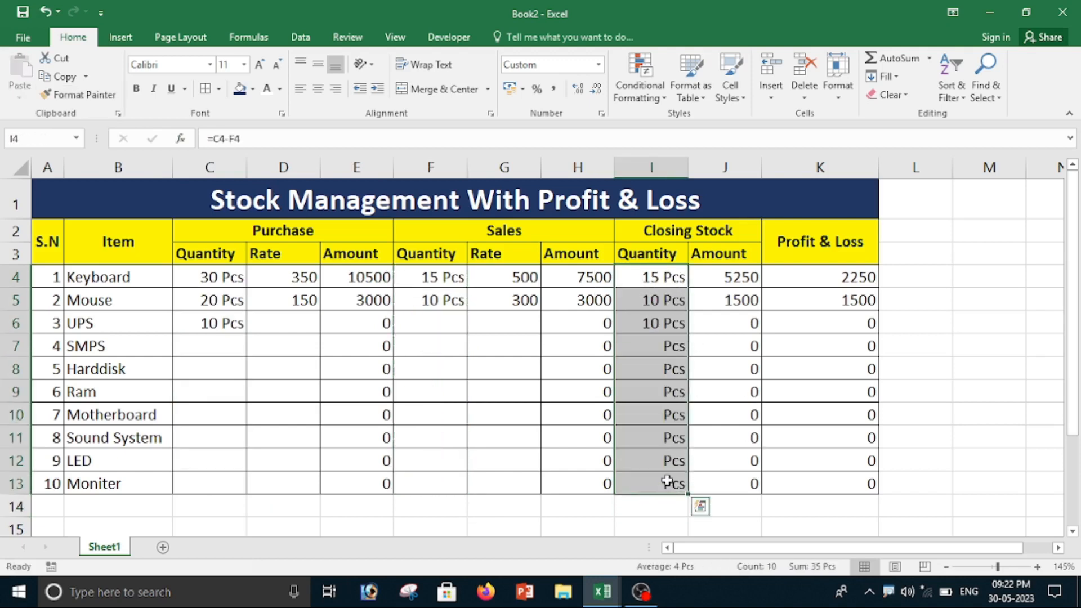
Step: Enter a purchase rate of 1500 for the UPS in D6
{"action": "left_click", "coordinate": [231, 327]}
{"action": "left_click", "coordinate": [285, 321]}
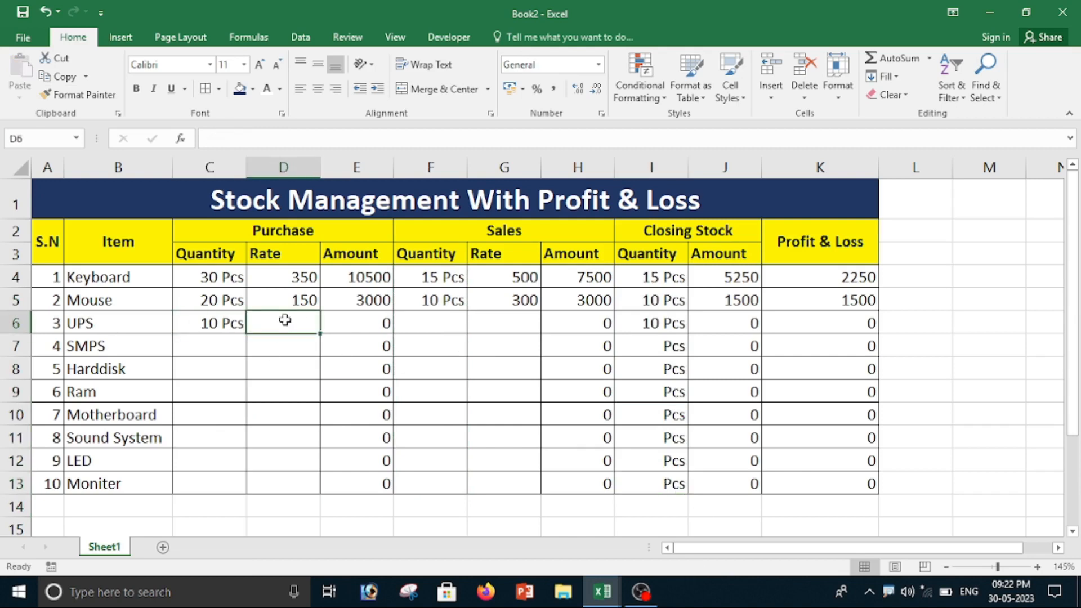
{"action": "type", "text": "1500"}
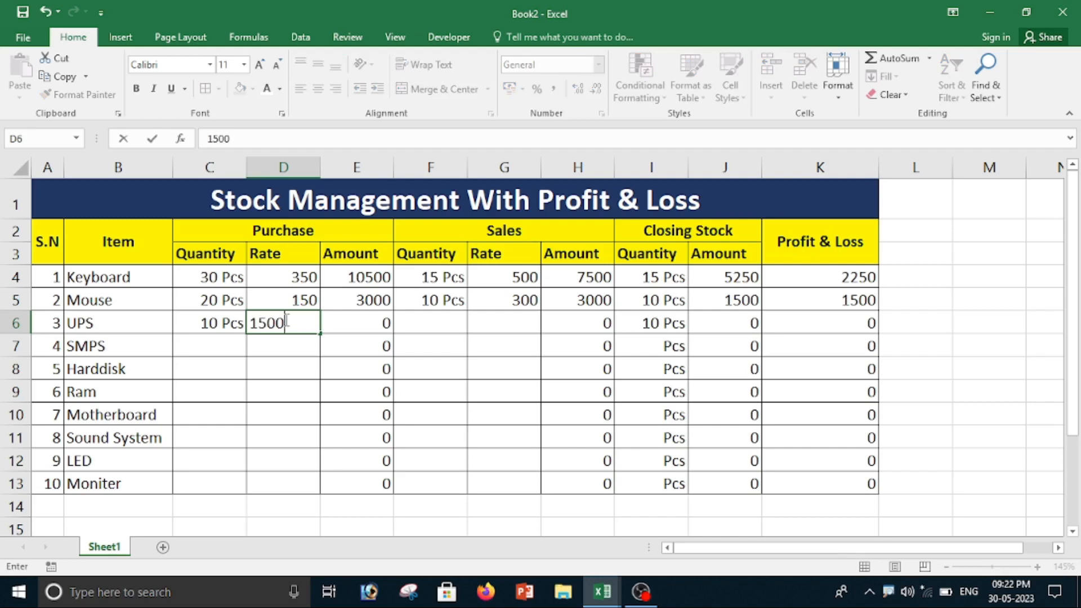
{"action": "key", "text": "Tab"}
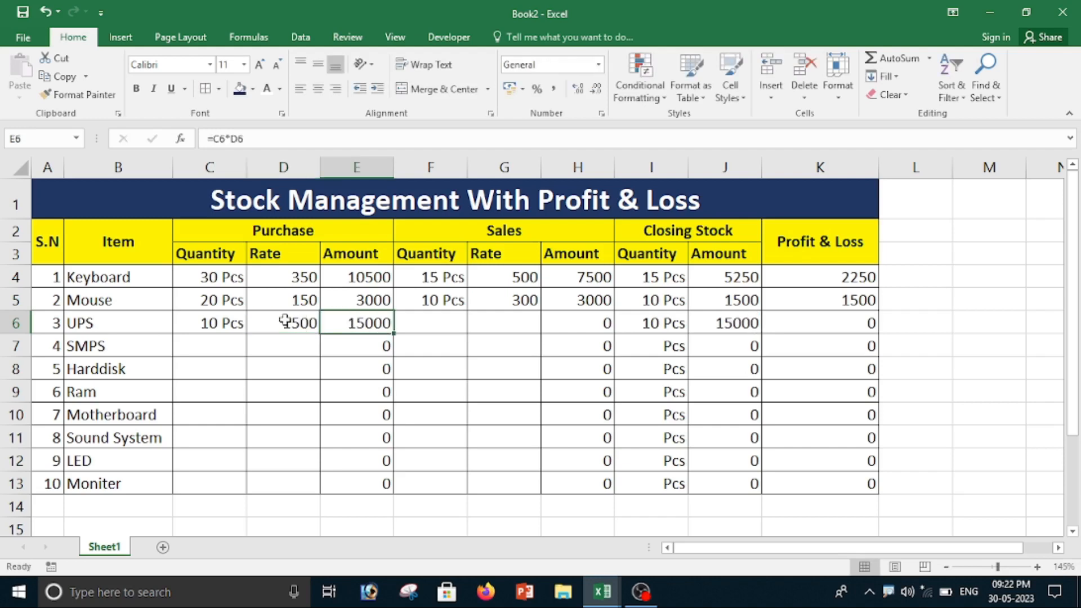
Step: Enter a sales quantity of 5 and a sales rate of 2000 for the UPS in row 6
{"action": "left_click", "coordinate": [429, 322]}
{"action": "type", "text": "5"}
{"action": "key", "text": "Tab"}
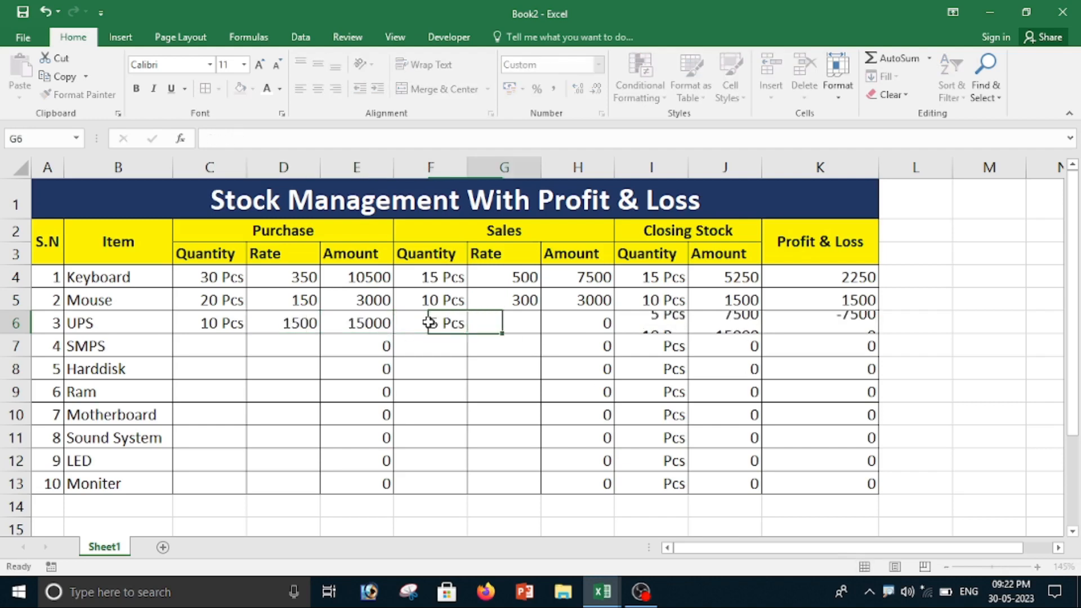
{"action": "type", "text": "200"}
{"action": "key", "text": "Tab"}
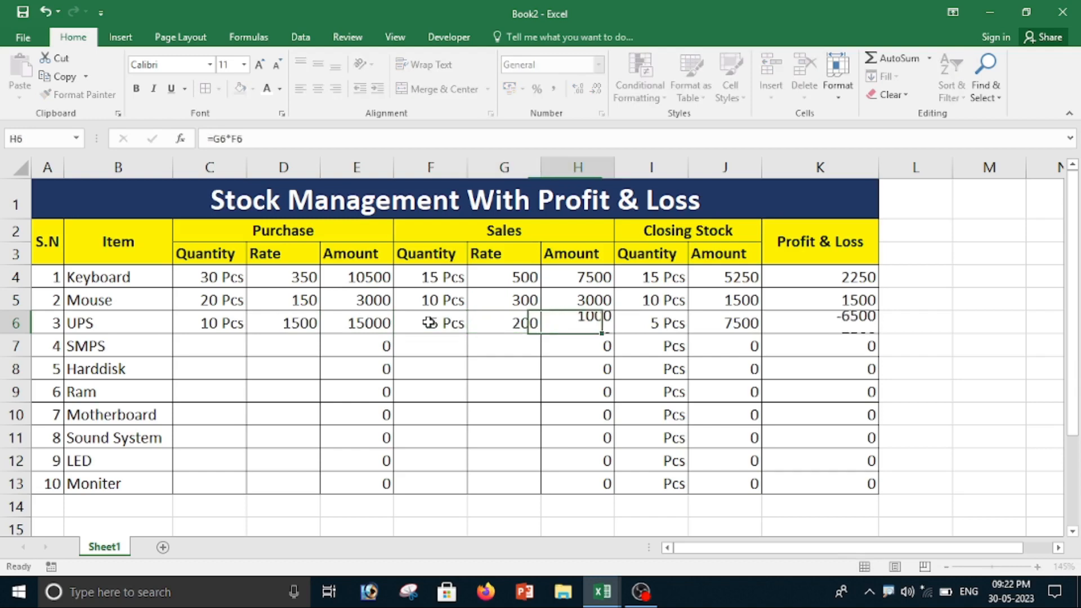
{"action": "key", "text": "shift+Tab"}
{"action": "type", "text": "200"}
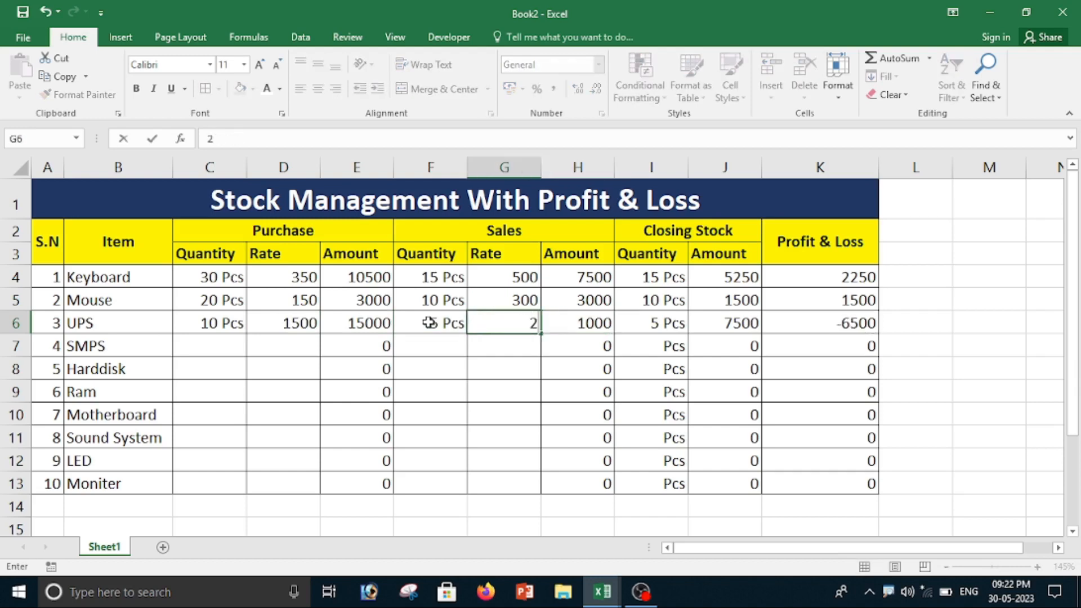
{"action": "key", "text": "Tab"}
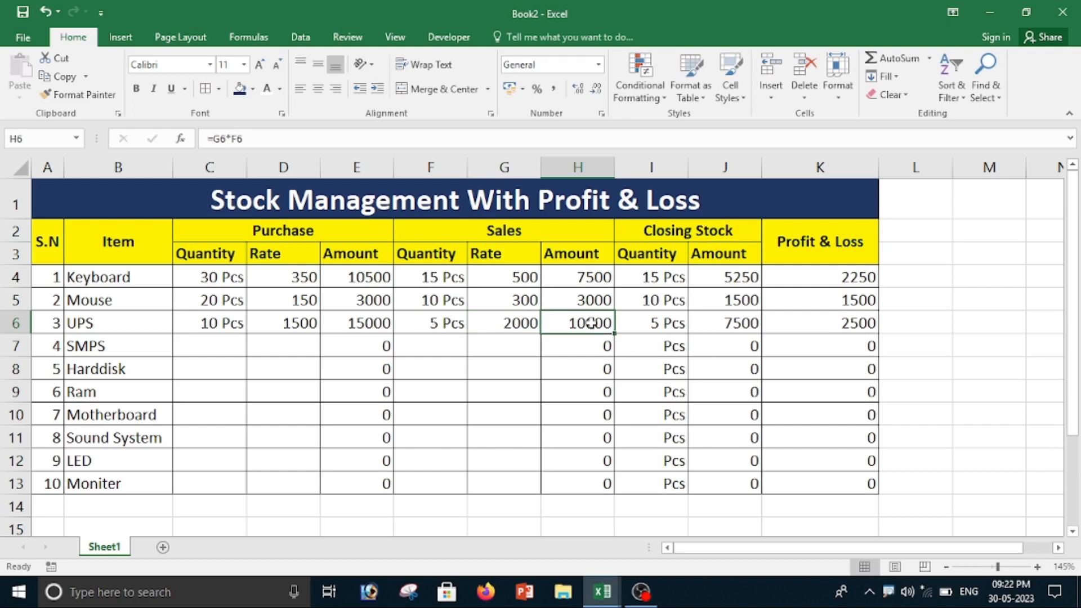
Step: Check the UPS closing stock and profit & loss cells in row 6 and the Harddisk's rates and closing quantity in row 8
{"action": "left_click", "coordinate": [655, 328]}
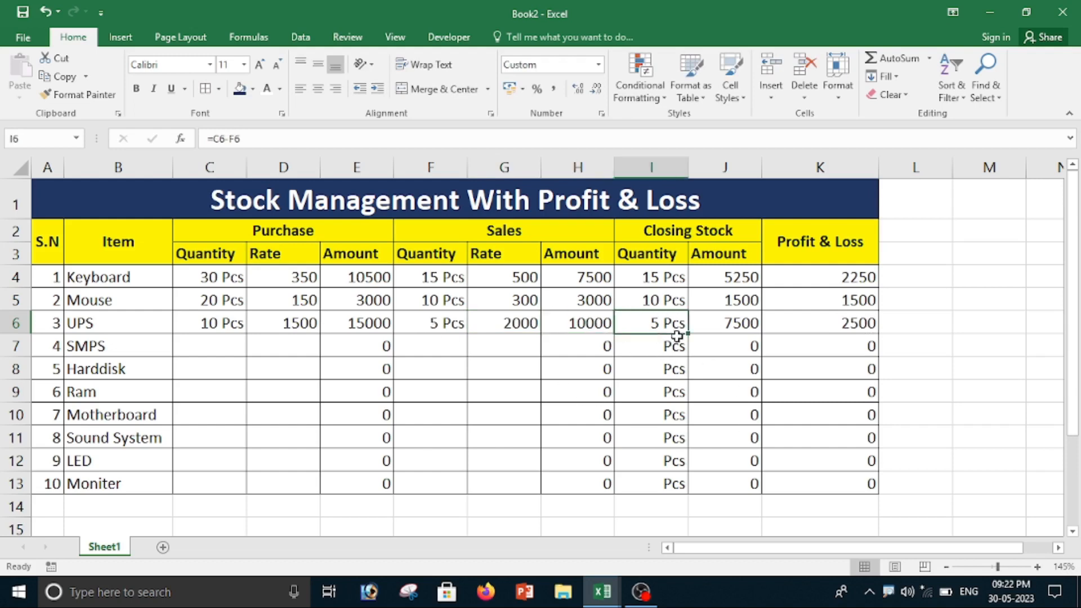
{"action": "left_click", "coordinate": [722, 330]}
{"action": "left_click", "coordinate": [885, 322]}
{"action": "left_click", "coordinate": [848, 324]}
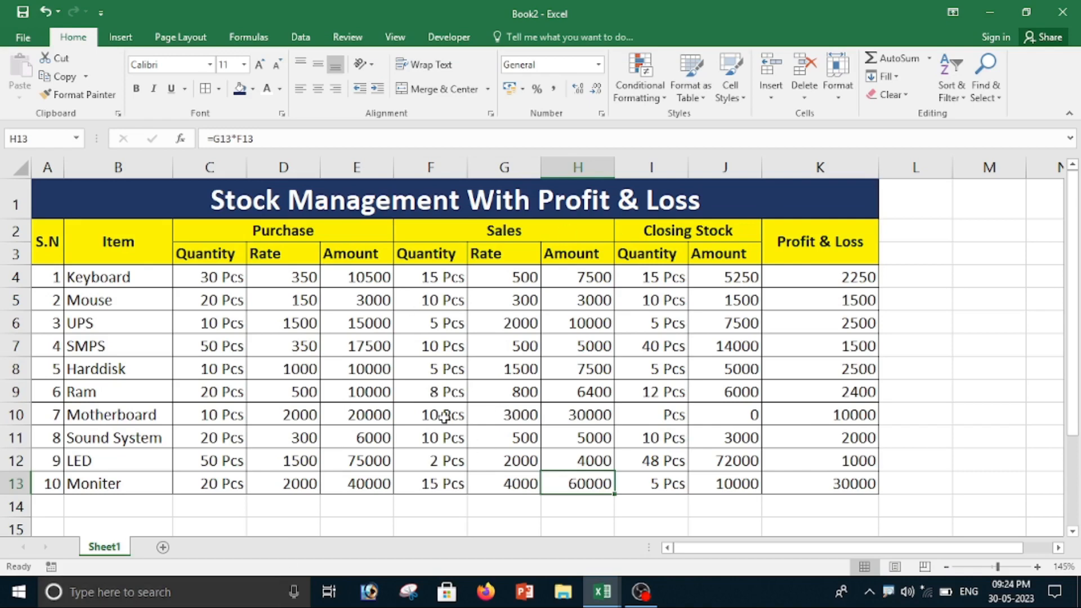
{"action": "left_click", "coordinate": [514, 367]}
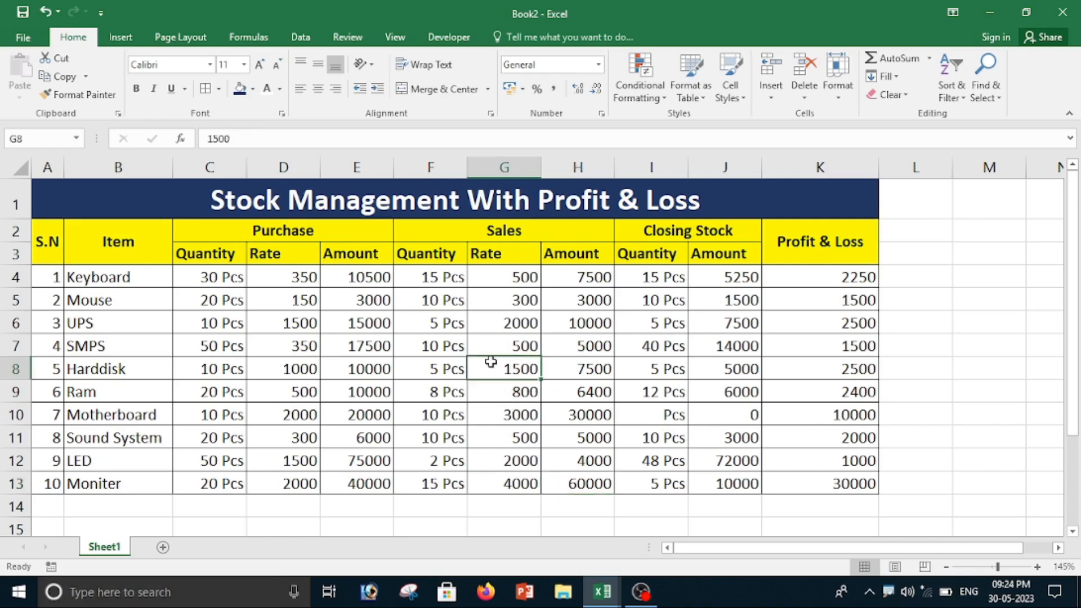
{"action": "left_click", "coordinate": [652, 371]}
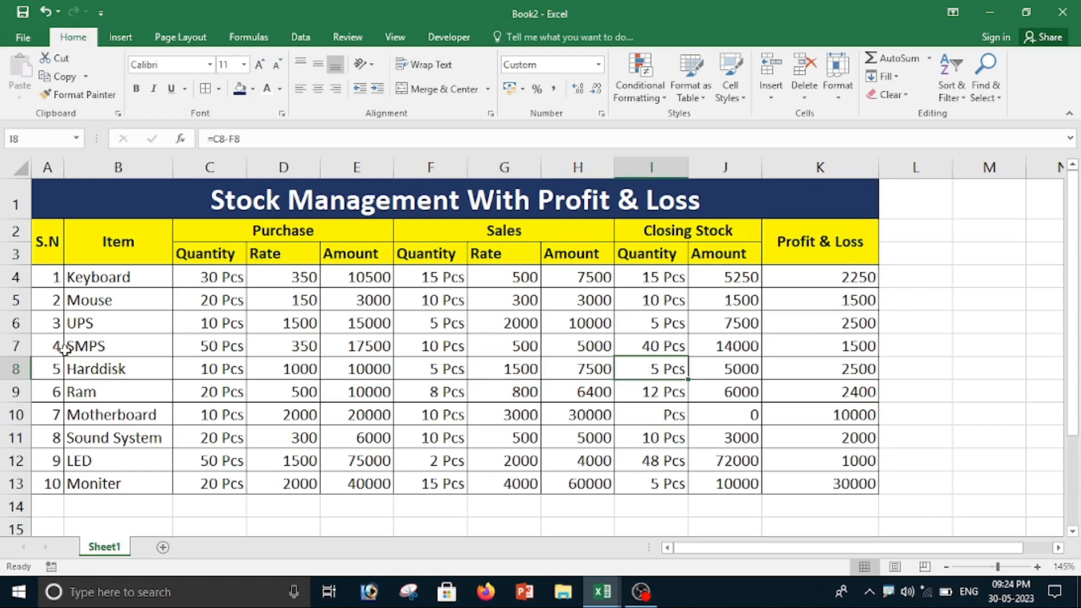
{"action": "left_click", "coordinate": [295, 370]}
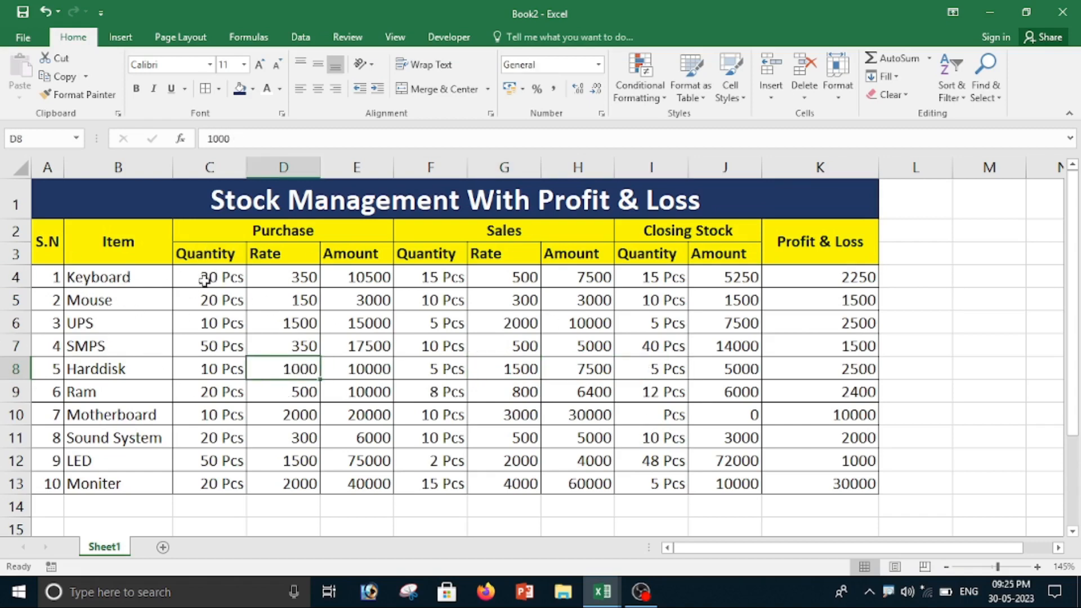
Step: Fill the purchase data in C4:E13 with light blue and give its text a dark font color
{"action": "left_click_drag", "start_coordinate": [195, 242], "coordinate": [241, 315]}
{"action": "left_click_drag", "start_coordinate": [208, 278], "coordinate": [338, 480]}
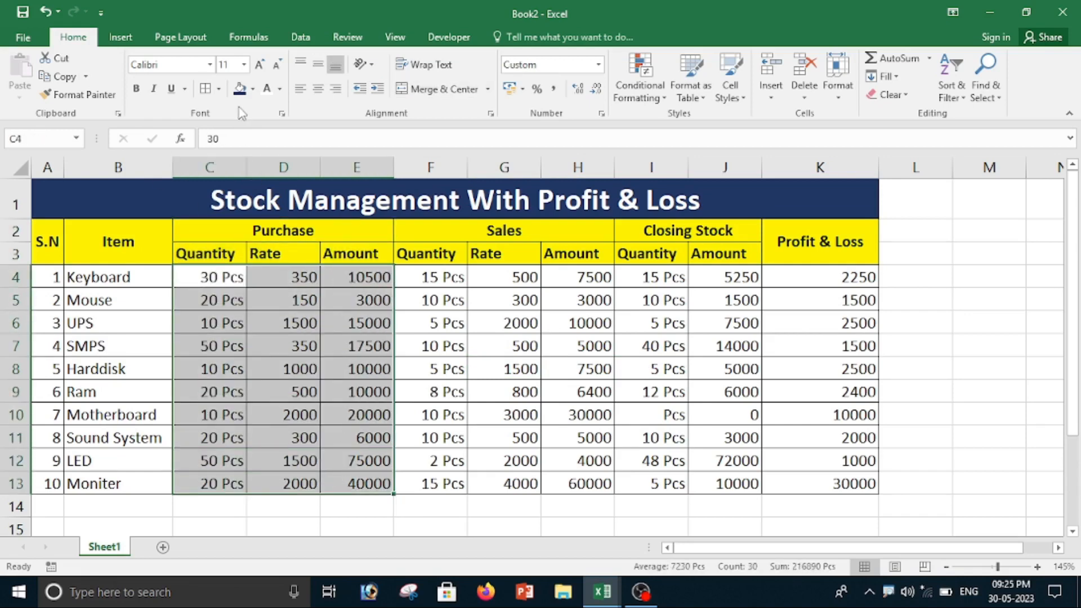
{"action": "left_click", "coordinate": [253, 89]}
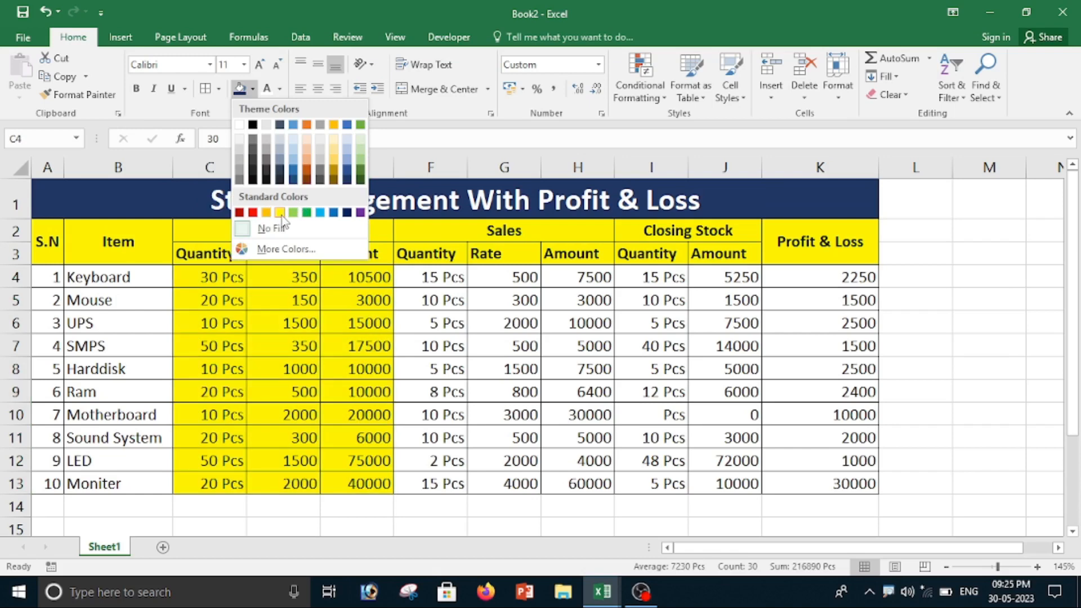
{"action": "left_click", "coordinate": [321, 213]}
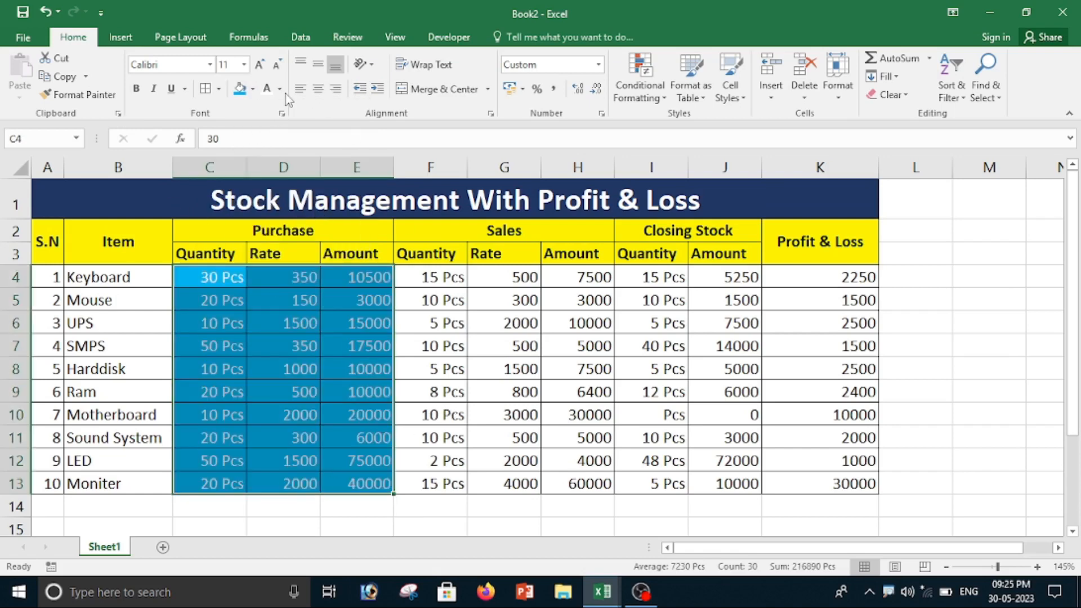
{"action": "left_click", "coordinate": [280, 89]}
{"action": "left_click", "coordinate": [289, 201]}
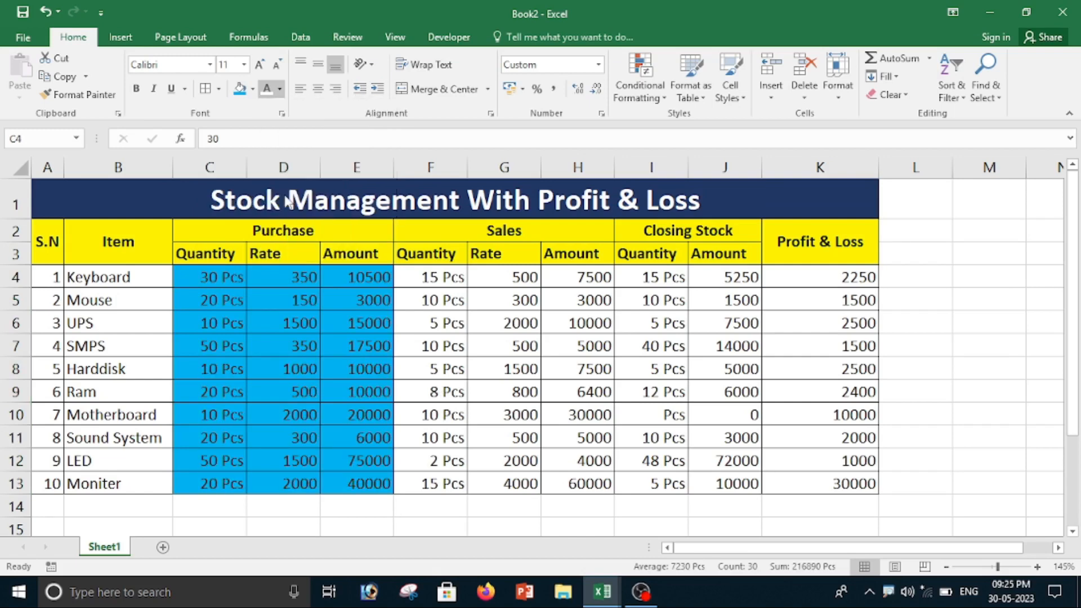
Step: Fill the sales data in F4:H13 with dark blue and set its font color to white
{"action": "left_click", "coordinate": [451, 371]}
{"action": "left_click_drag", "start_coordinate": [417, 280], "coordinate": [566, 483]}
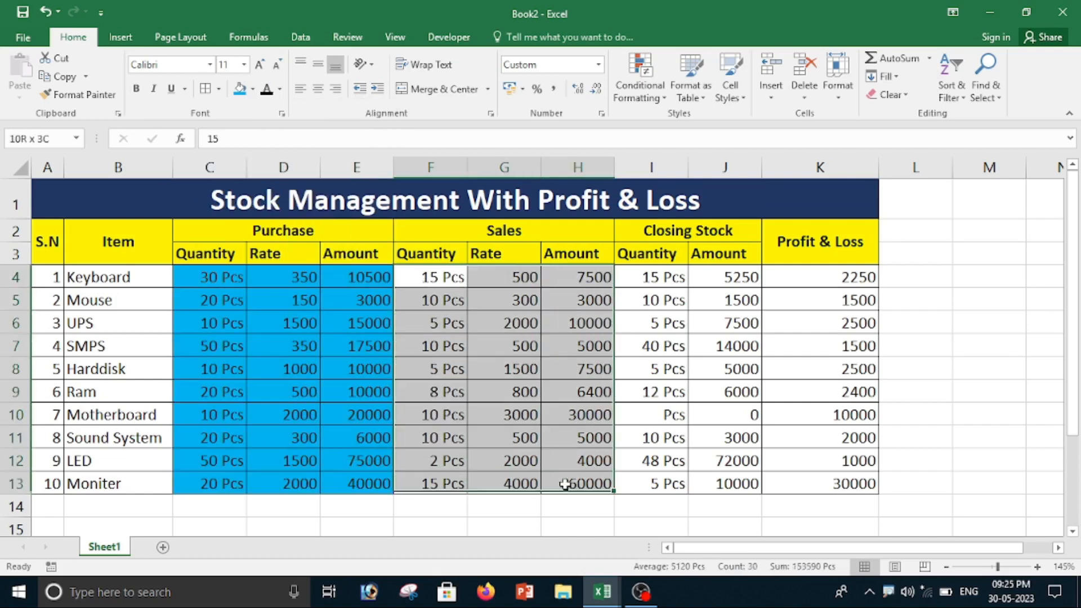
{"action": "left_click", "coordinate": [253, 89]}
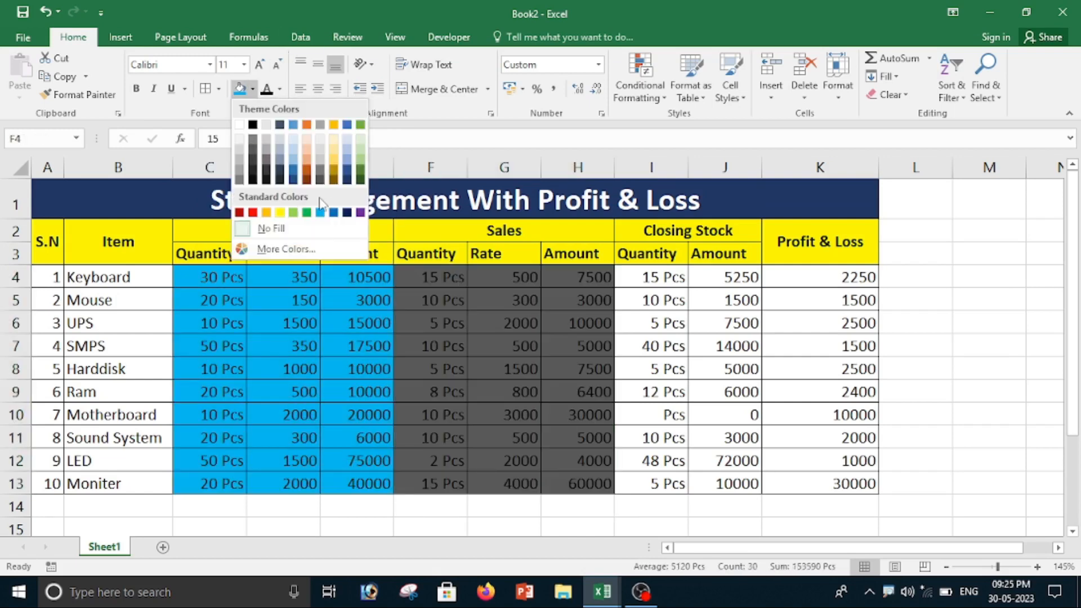
{"action": "left_click", "coordinate": [347, 212]}
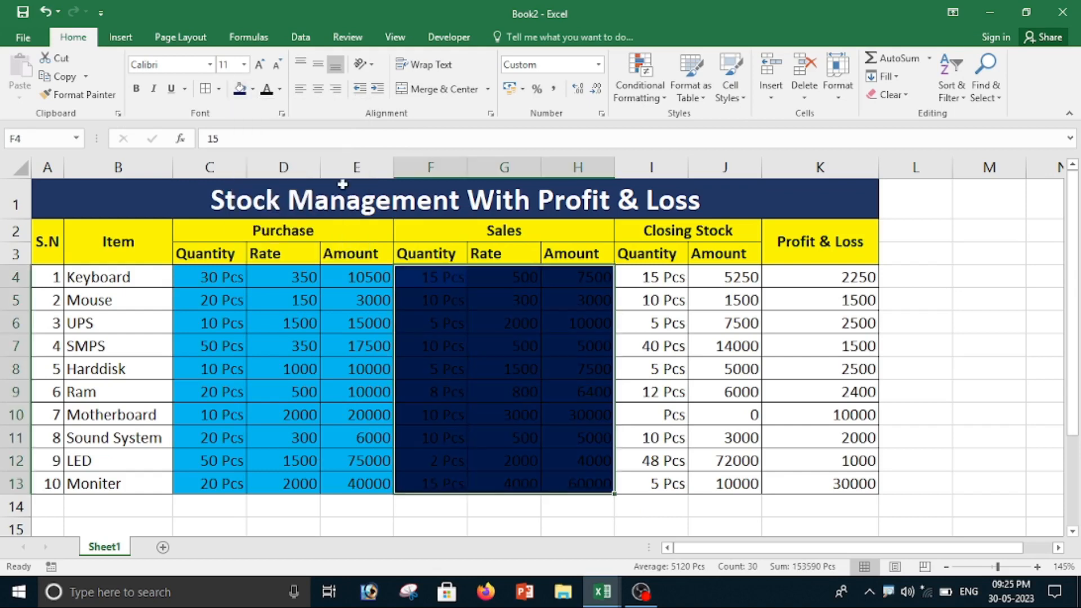
{"action": "left_click", "coordinate": [280, 89]}
{"action": "left_click", "coordinate": [267, 144]}
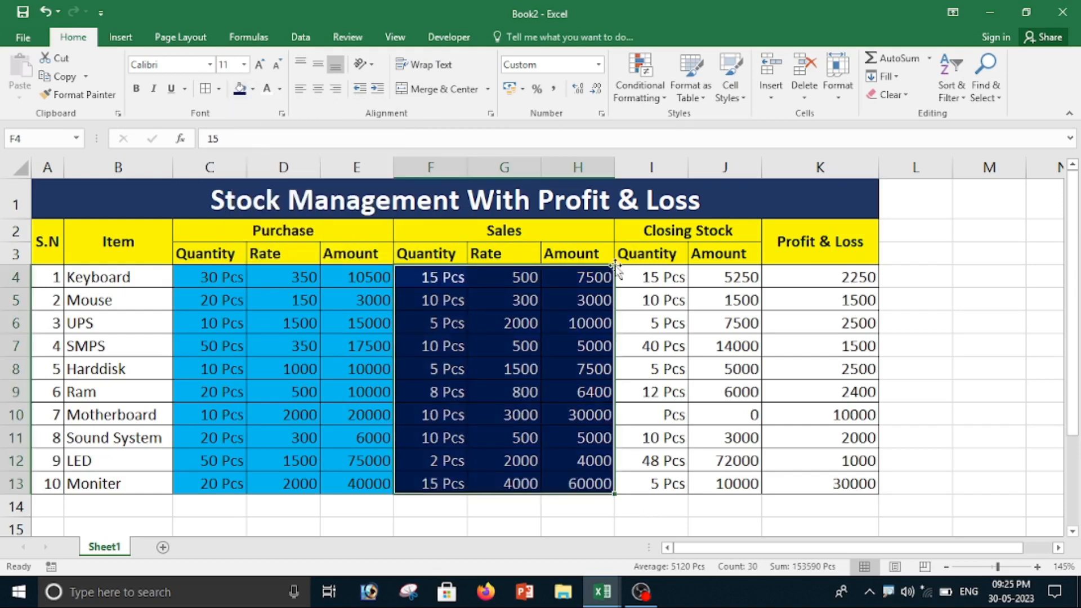
Step: Fill the closing stock data in I4:J13 with light orange
{"action": "left_click_drag", "start_coordinate": [640, 278], "coordinate": [732, 478]}
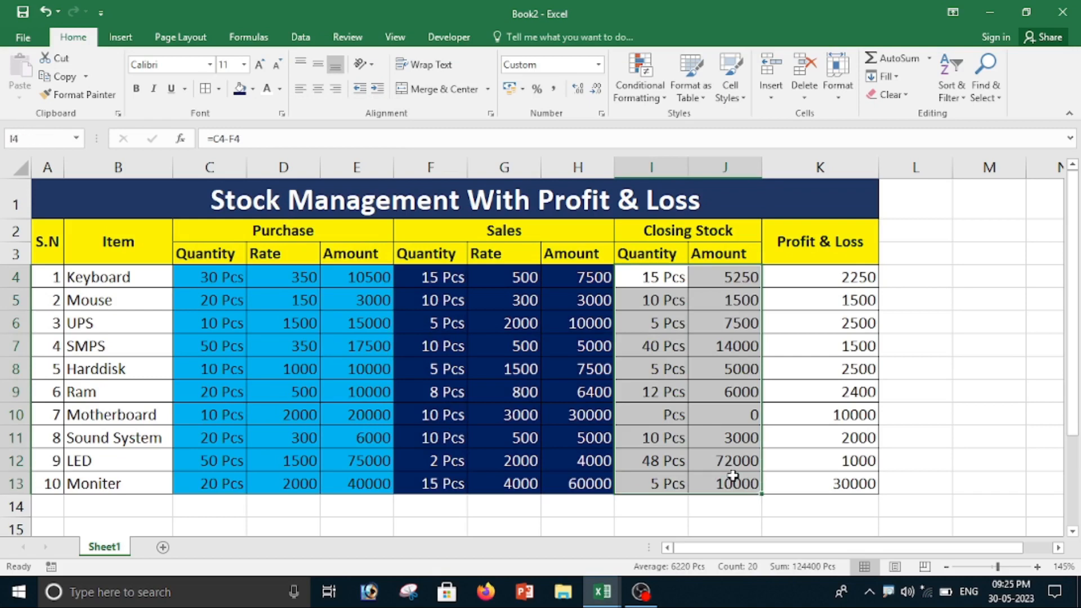
{"action": "left_click", "coordinate": [252, 89]}
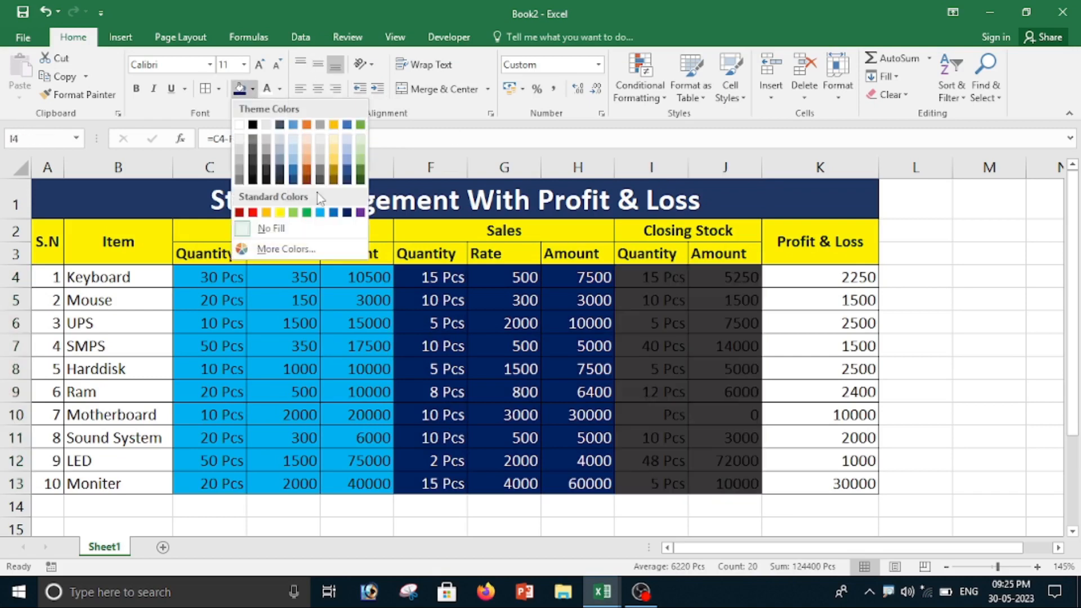
{"action": "left_click", "coordinate": [314, 168]}
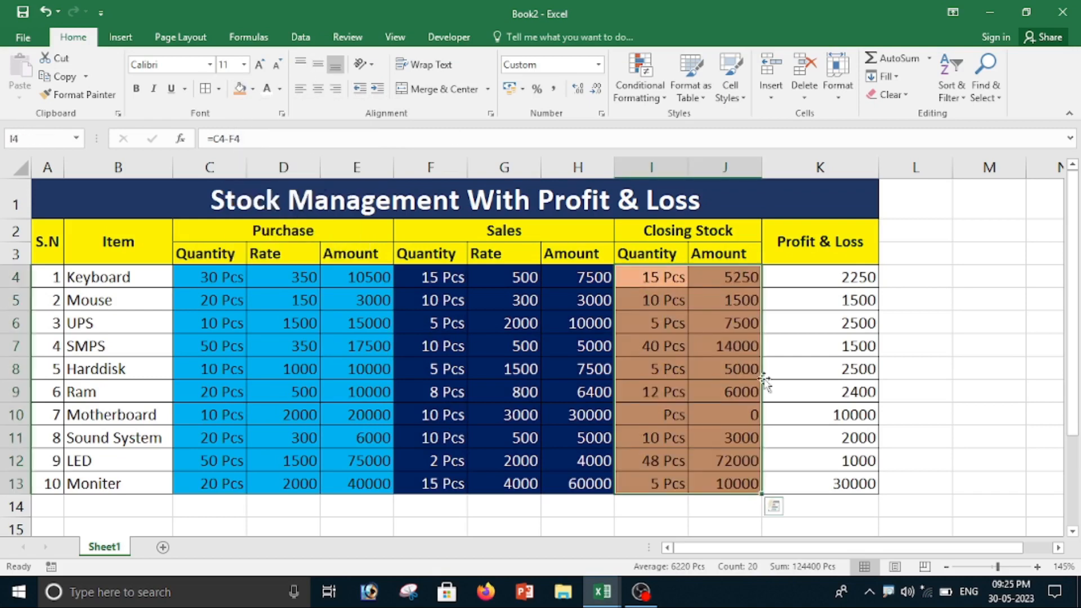
Step: Fill the profit & loss data in K4:K13 with red and make its text white
{"action": "left_click_drag", "start_coordinate": [785, 276], "coordinate": [833, 481]}
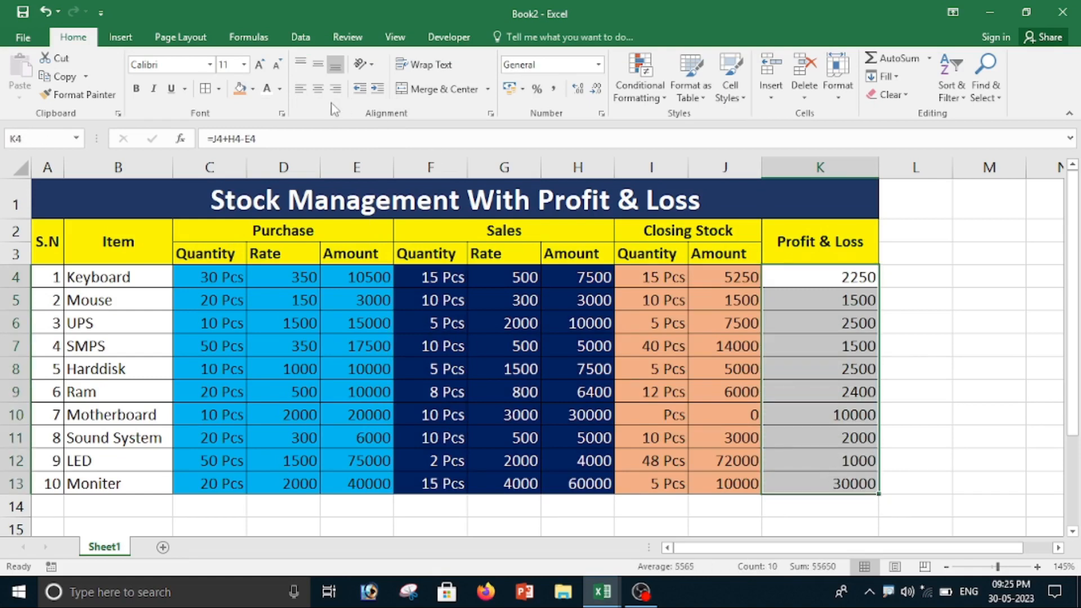
{"action": "left_click", "coordinate": [252, 89]}
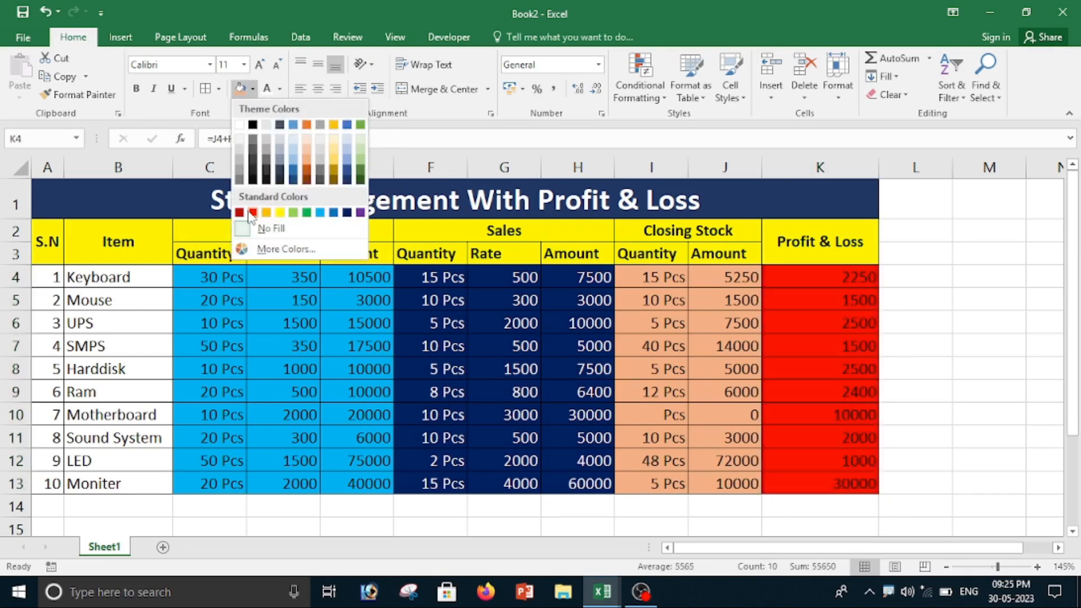
{"action": "left_click", "coordinate": [253, 213]}
{"action": "left_click", "coordinate": [509, 361]}
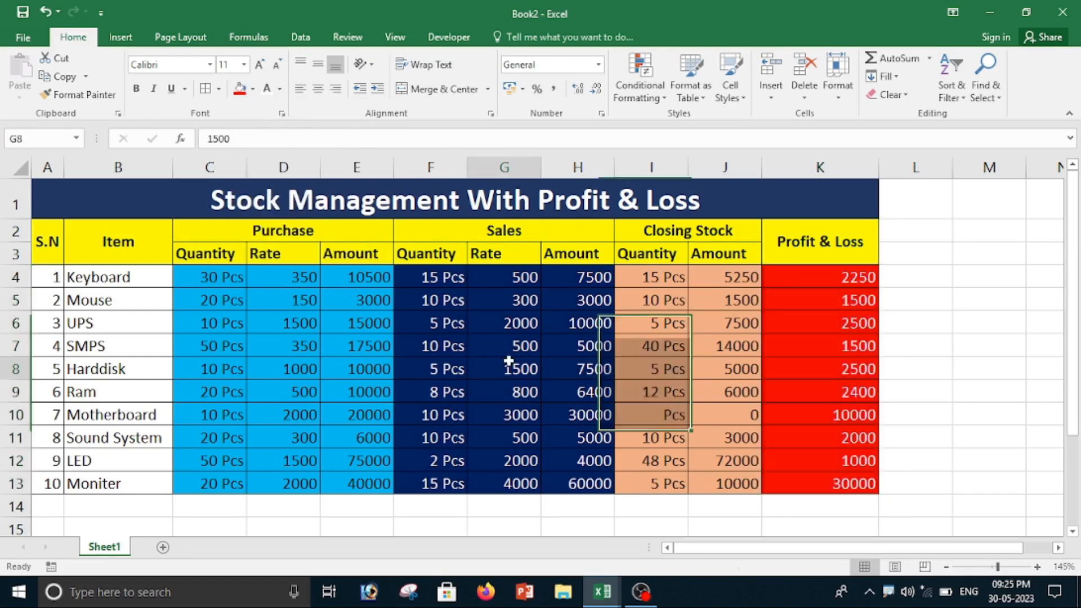
Step: Fill the Purchase headings in C2:E3 with dark blue and set their font color to white
{"action": "left_click_drag", "start_coordinate": [202, 227], "coordinate": [314, 250]}
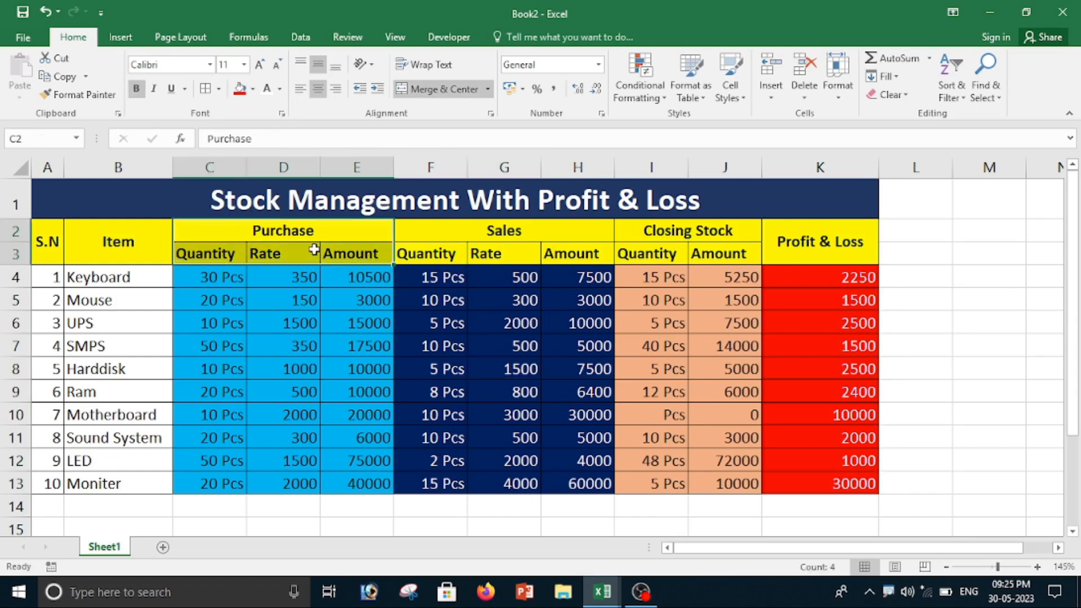
{"action": "left_click", "coordinate": [252, 89]}
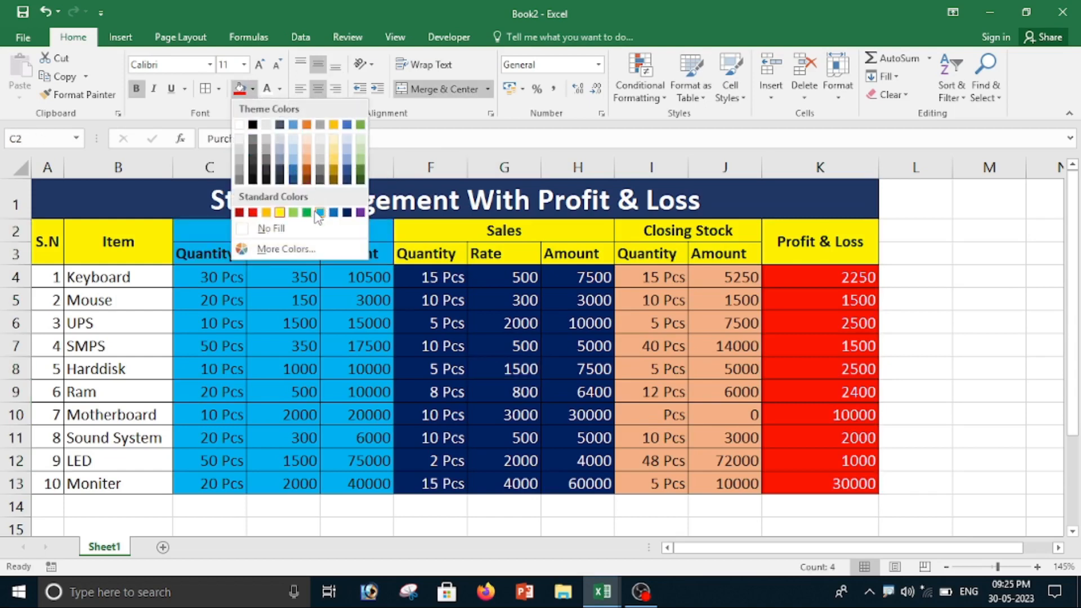
{"action": "left_click", "coordinate": [347, 212]}
{"action": "left_click", "coordinate": [267, 89]}
{"action": "left_click", "coordinate": [403, 255]}
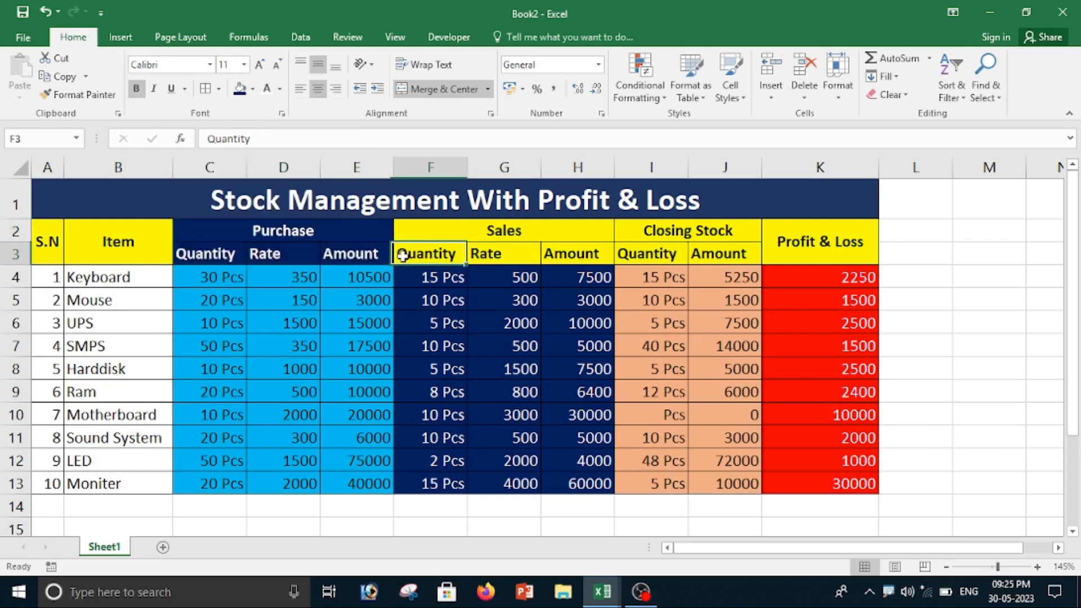
Step: Fill the Sales headings in F2:H3 with light gray
{"action": "left_click_drag", "start_coordinate": [420, 231], "coordinate": [482, 251]}
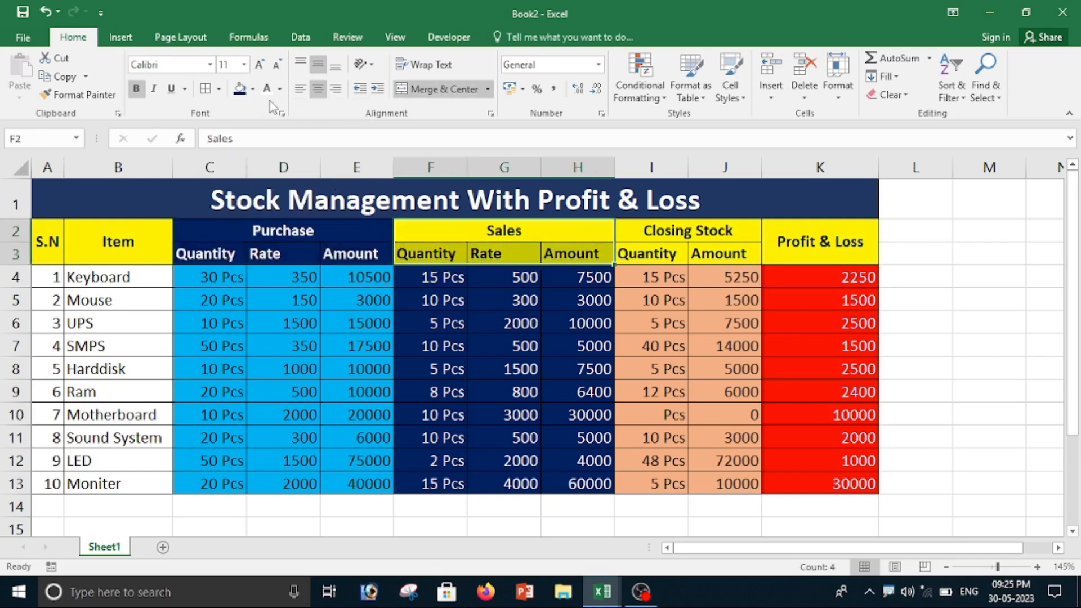
{"action": "left_click", "coordinate": [254, 90]}
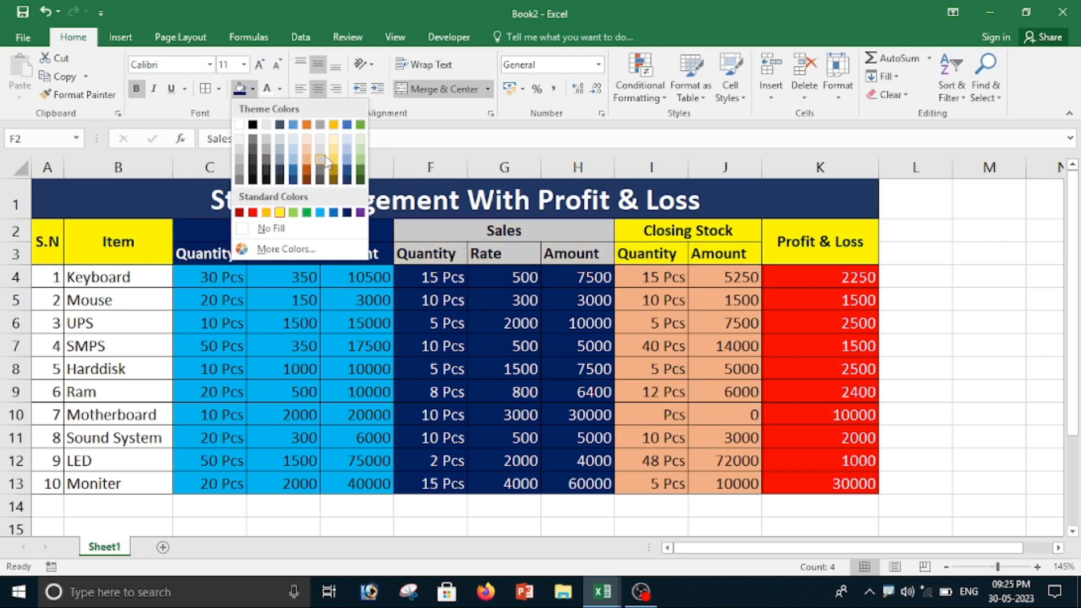
{"action": "left_click", "coordinate": [324, 155]}
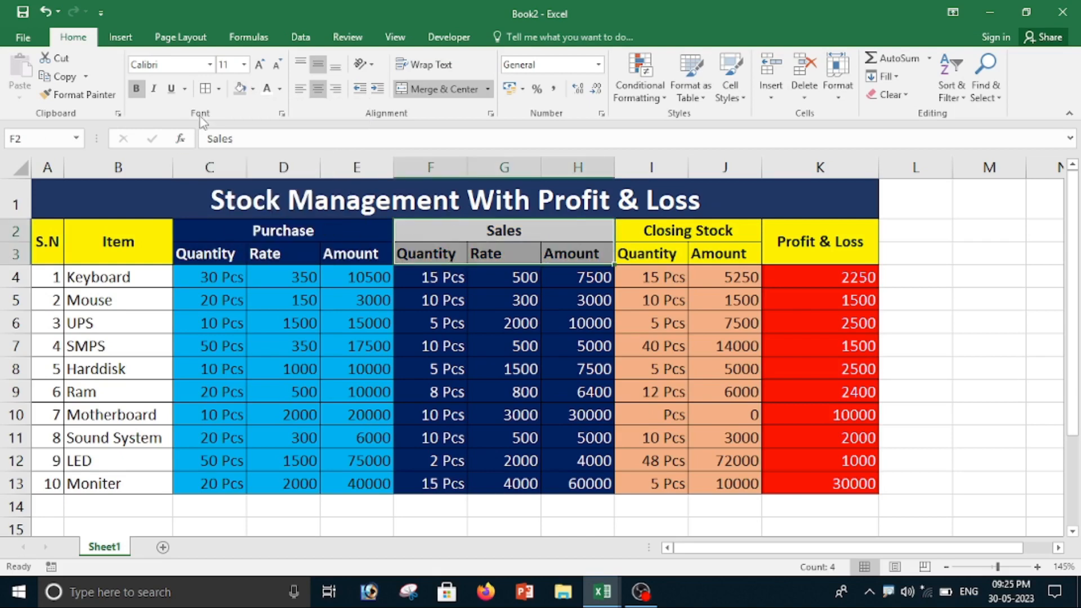
Step: Center the Quantity, Rate and Amount headings under both Sales and Purchase
{"action": "left_click", "coordinate": [319, 90]}
{"action": "left_click", "coordinate": [319, 90]}
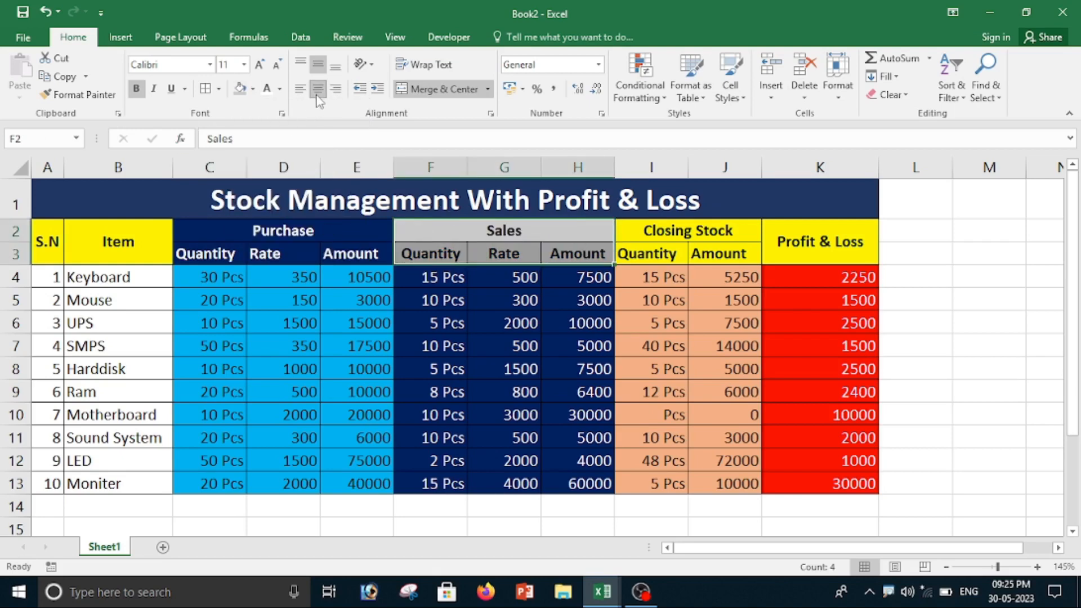
{"action": "left_click_drag", "start_coordinate": [228, 231], "coordinate": [293, 258]}
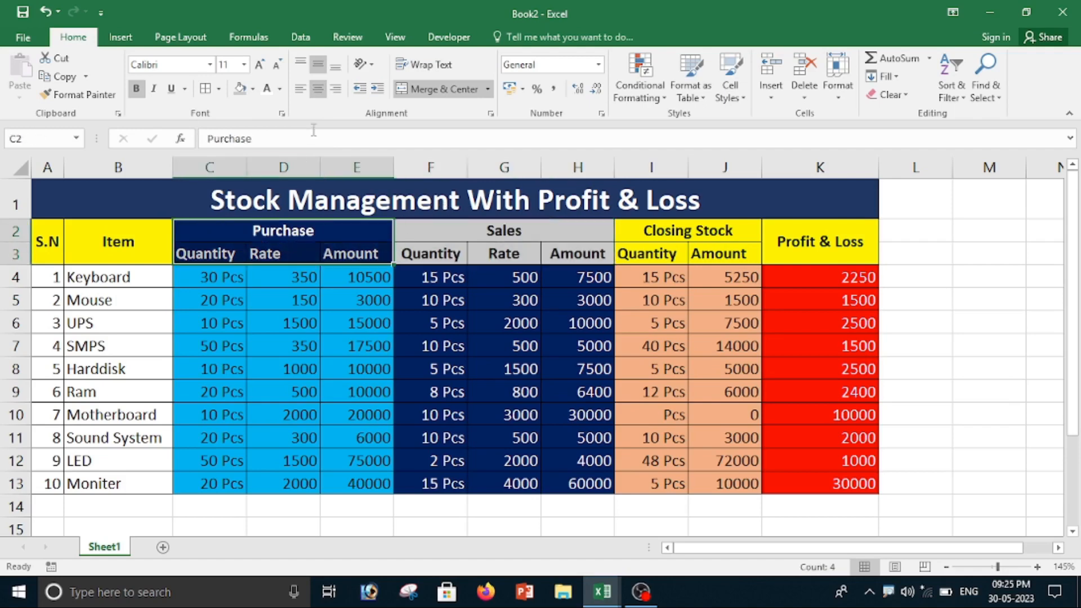
{"action": "left_click", "coordinate": [319, 90]}
{"action": "left_click", "coordinate": [319, 90]}
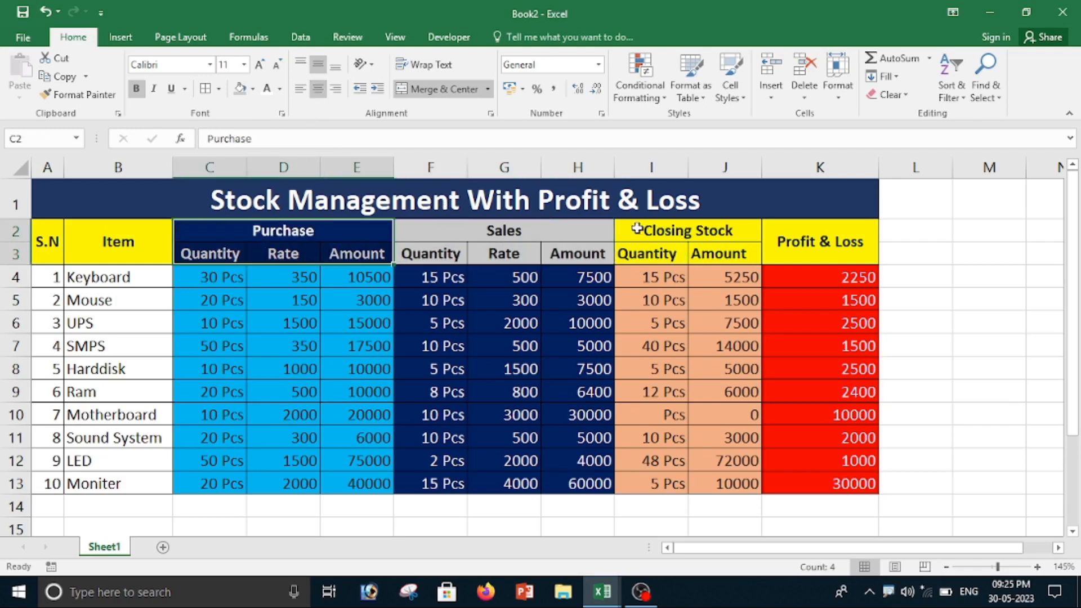
{"action": "left_click_drag", "start_coordinate": [636, 229], "coordinate": [692, 256]}
{"action": "left_click", "coordinate": [645, 315]}
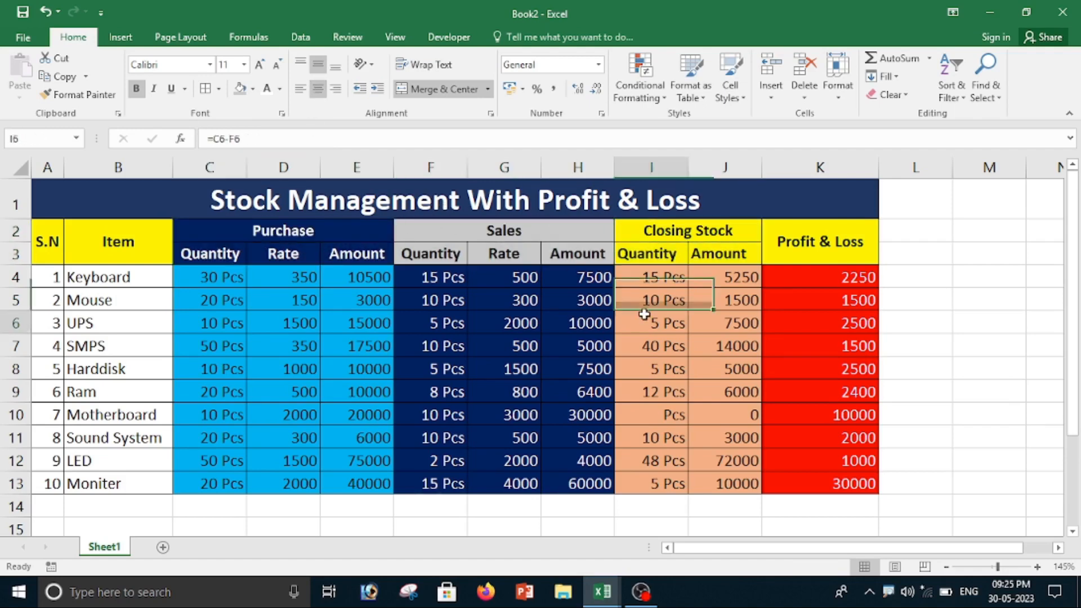
{"action": "left_click", "coordinate": [474, 436]}
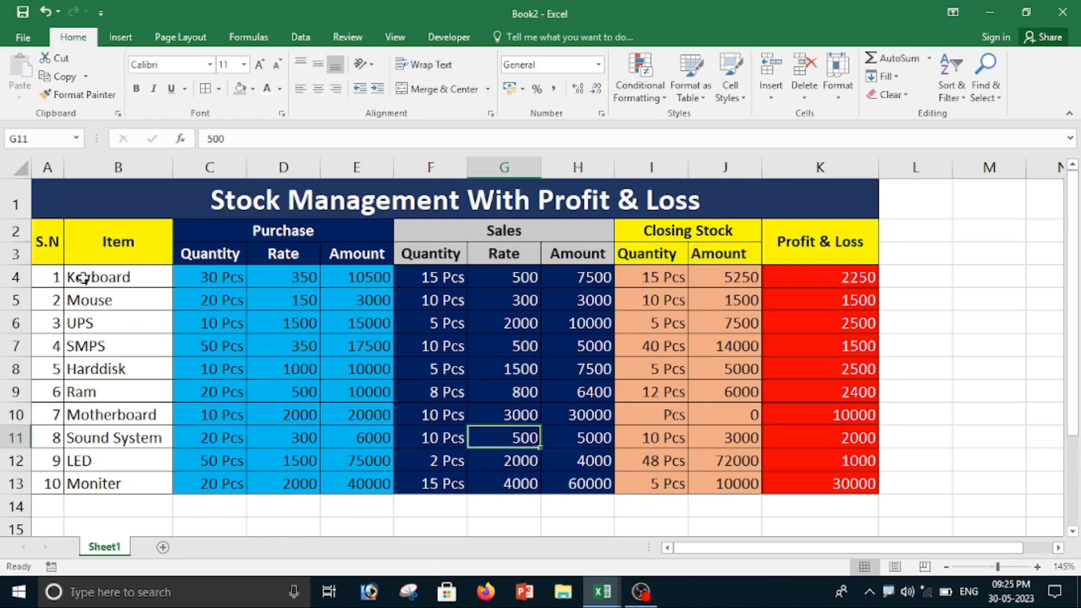
Step: Fill the serial numbers and item names in A4:B13 with light gold
{"action": "left_click_drag", "start_coordinate": [84, 277], "coordinate": [85, 485]}
{"action": "left_click_drag", "start_coordinate": [46, 279], "coordinate": [168, 483]}
{"action": "left_click", "coordinate": [252, 88]}
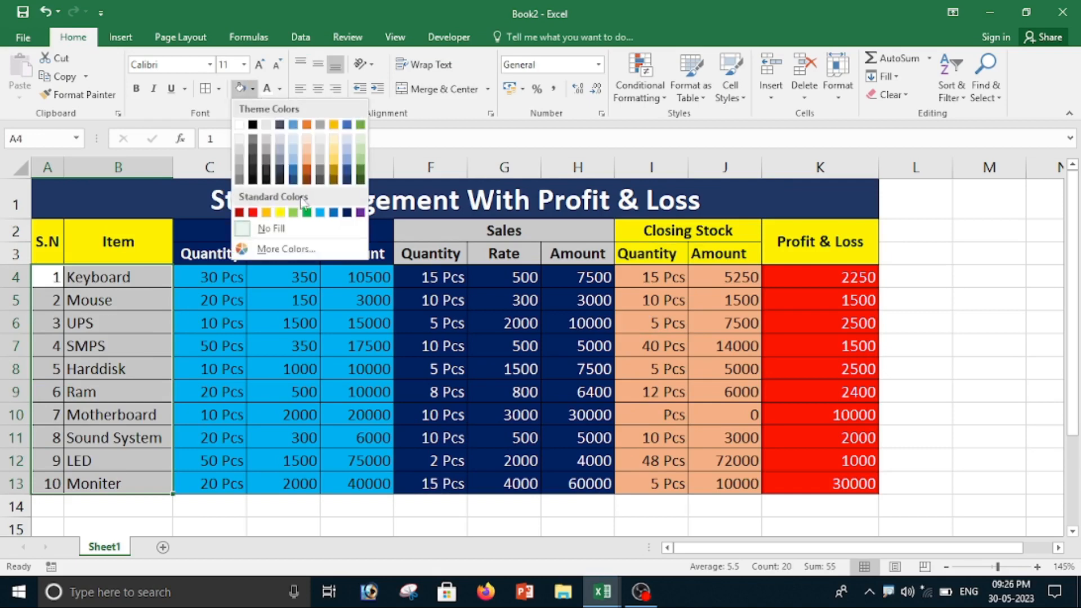
{"action": "left_click", "coordinate": [333, 151]}
{"action": "left_click", "coordinate": [945, 316]}
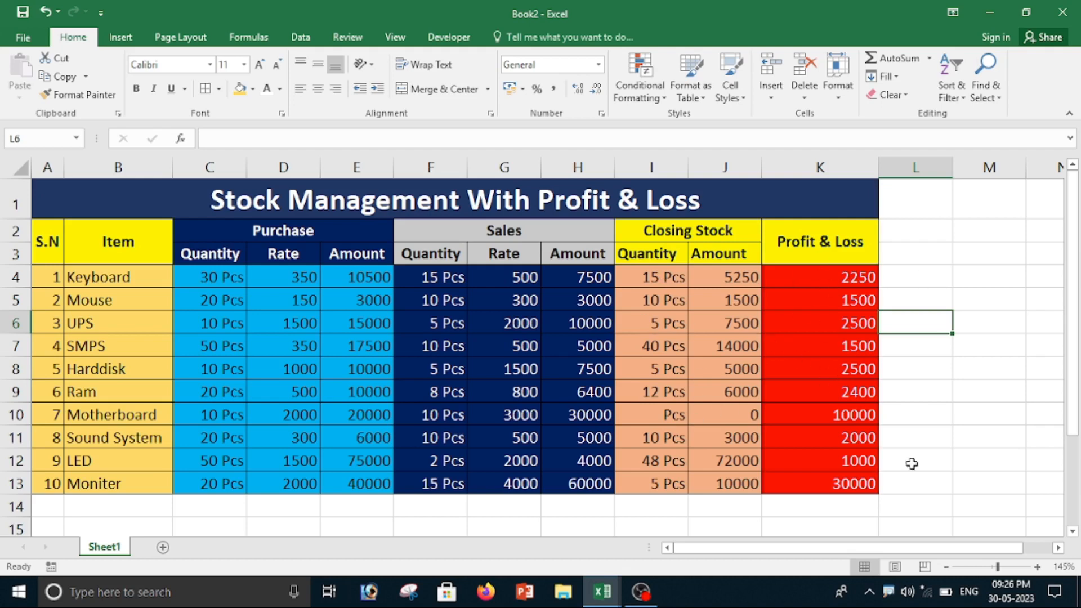
Step: Review the closing stock, sales and purchase columns, the Moniter's purchase quantity, the LED's sales rate and the Motherboard's closing stock amount
{"action": "left_click_drag", "start_coordinate": [648, 279], "coordinate": [653, 438]}
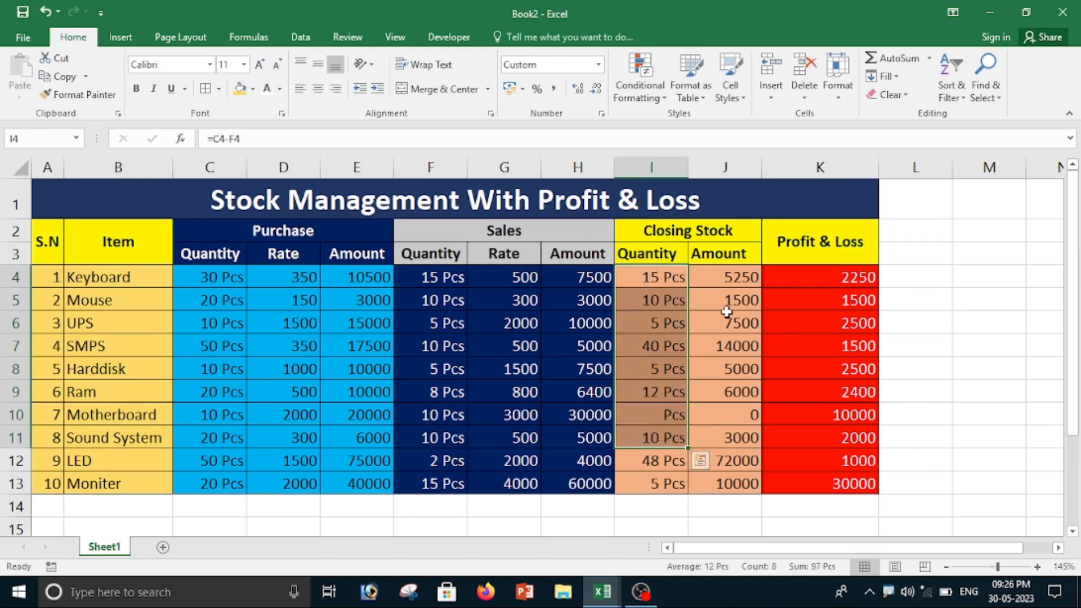
{"action": "left_click_drag", "start_coordinate": [726, 276], "coordinate": [731, 460]}
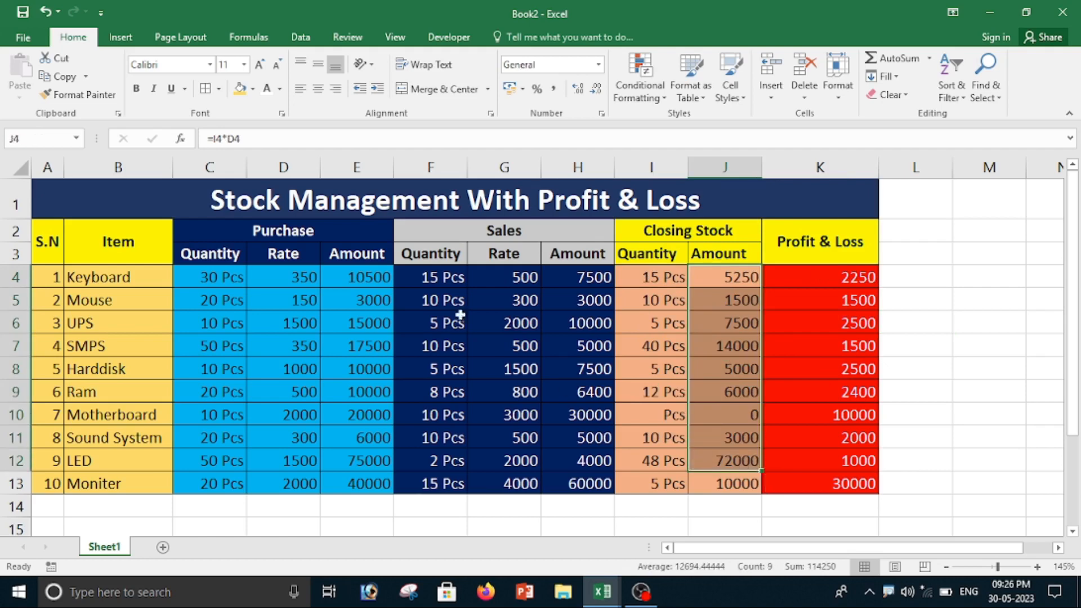
{"action": "left_click_drag", "start_coordinate": [430, 274], "coordinate": [506, 460]}
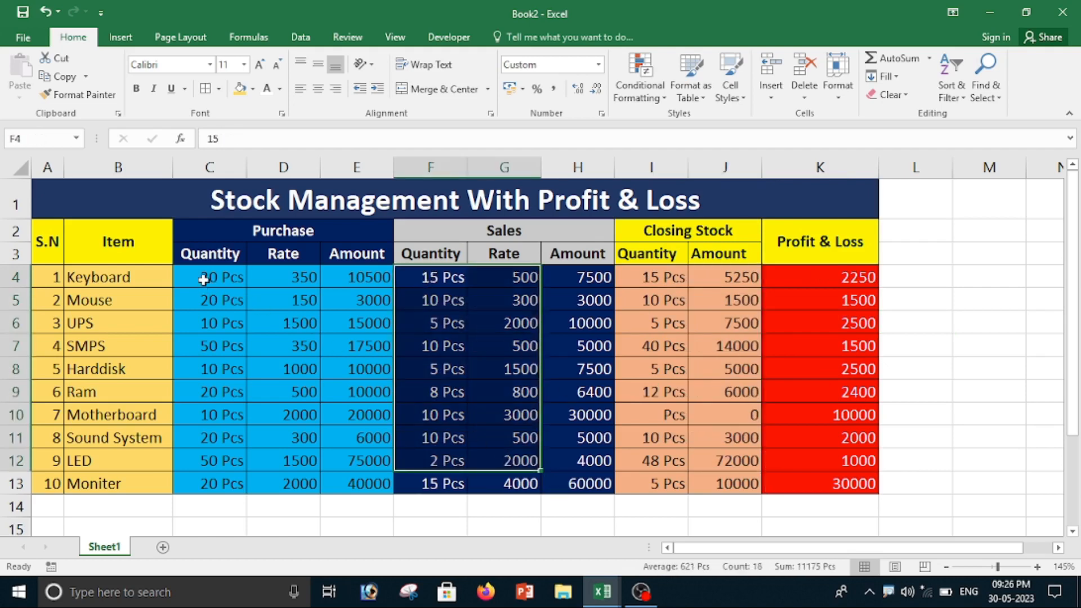
{"action": "left_click_drag", "start_coordinate": [207, 279], "coordinate": [292, 445]}
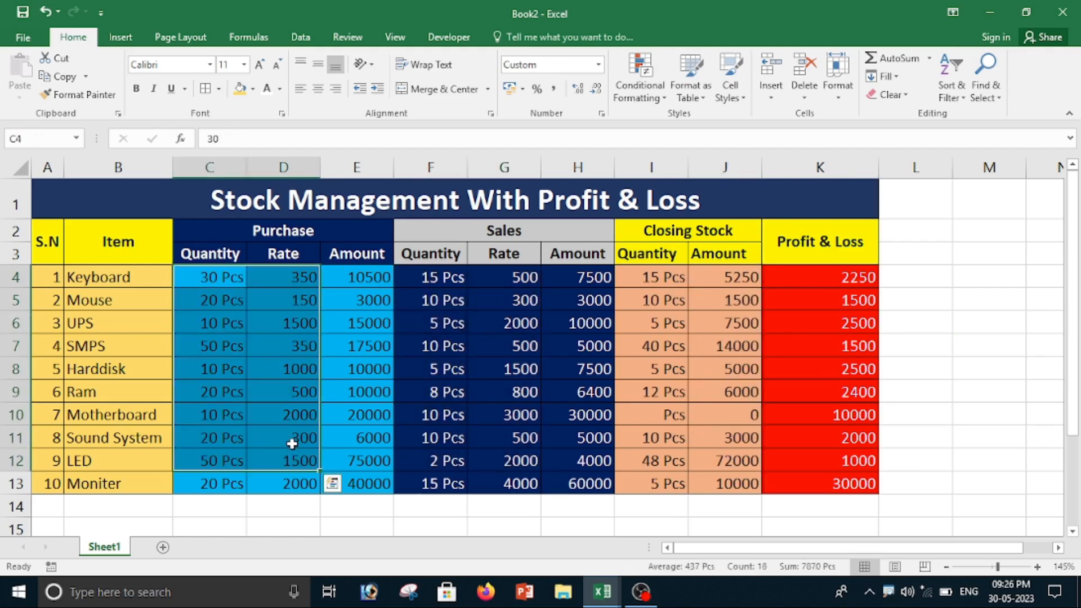
{"action": "left_click", "coordinate": [77, 476]}
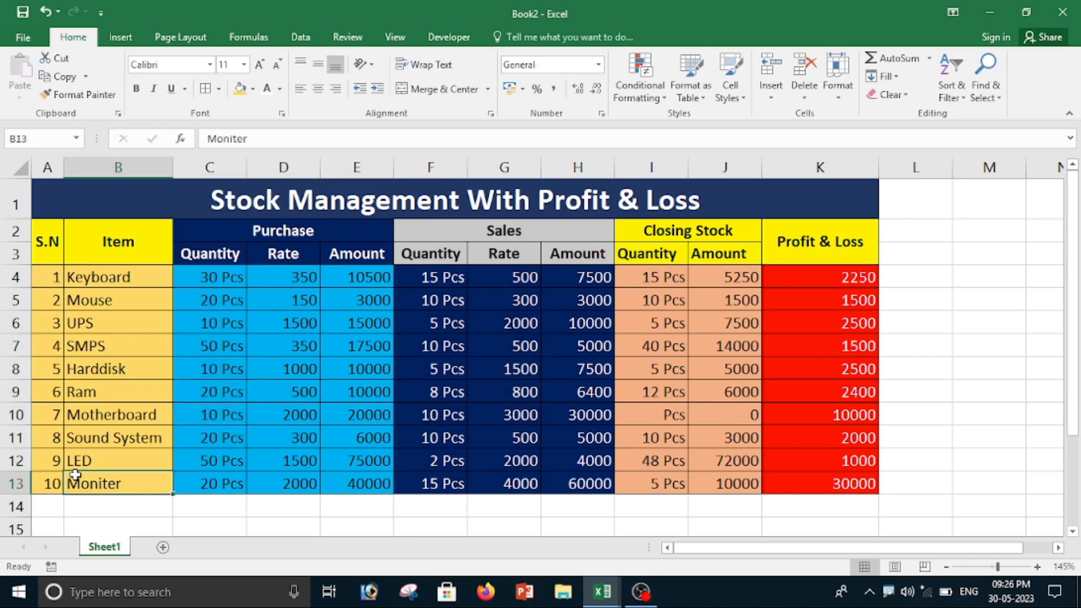
{"action": "left_click", "coordinate": [233, 476]}
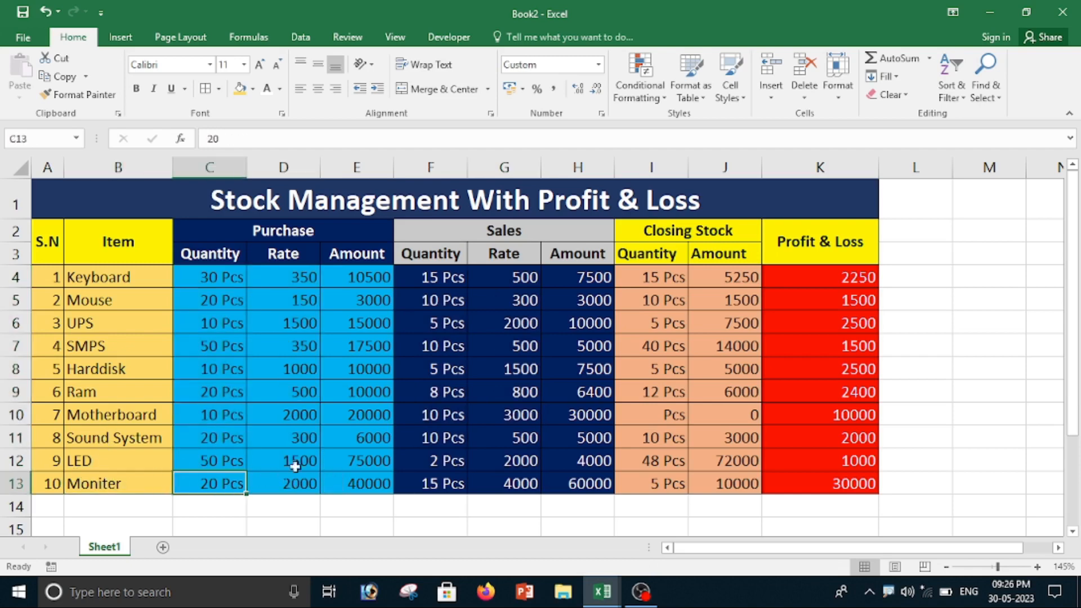
{"action": "left_click", "coordinate": [515, 455]}
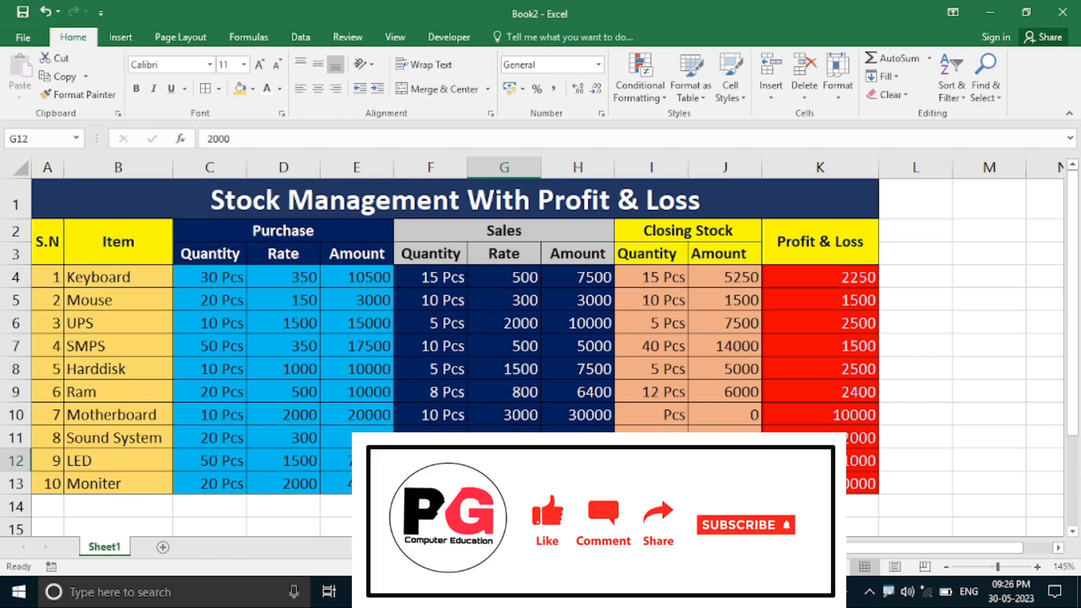
{"action": "left_click", "coordinate": [693, 414]}
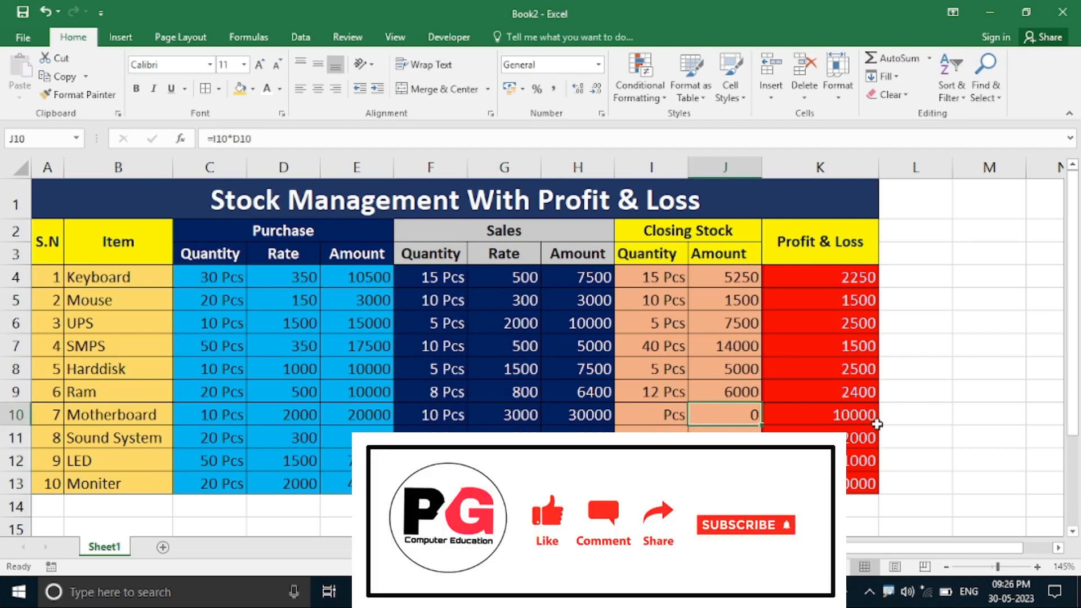
{"action": "left_click", "coordinate": [946, 418]}
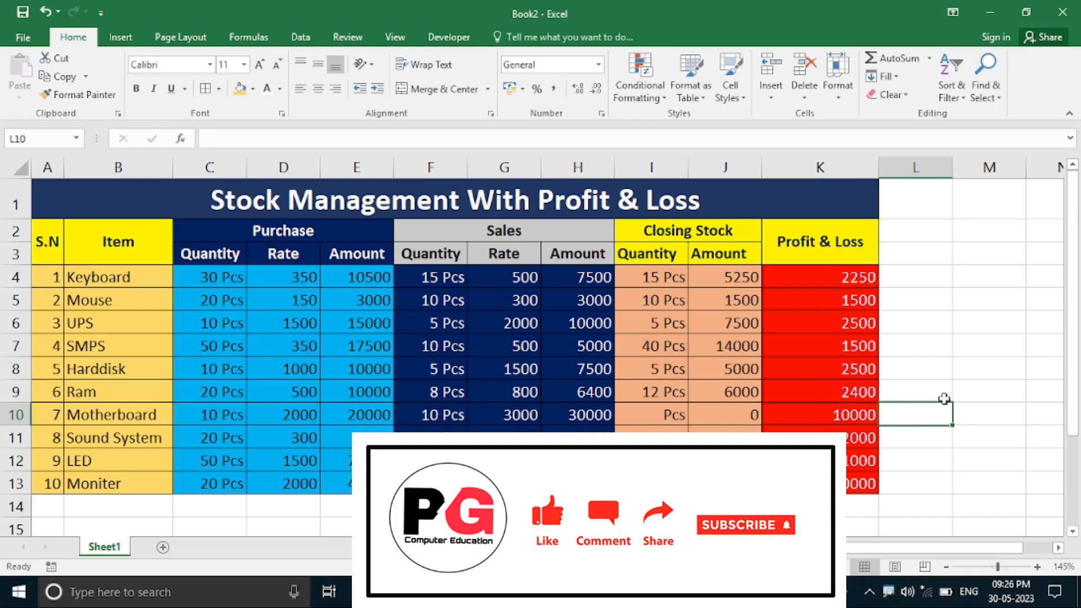
Step: Minimize the stock sheet and the second open workbook to show the desktop
{"action": "left_click", "coordinate": [996, 6]}
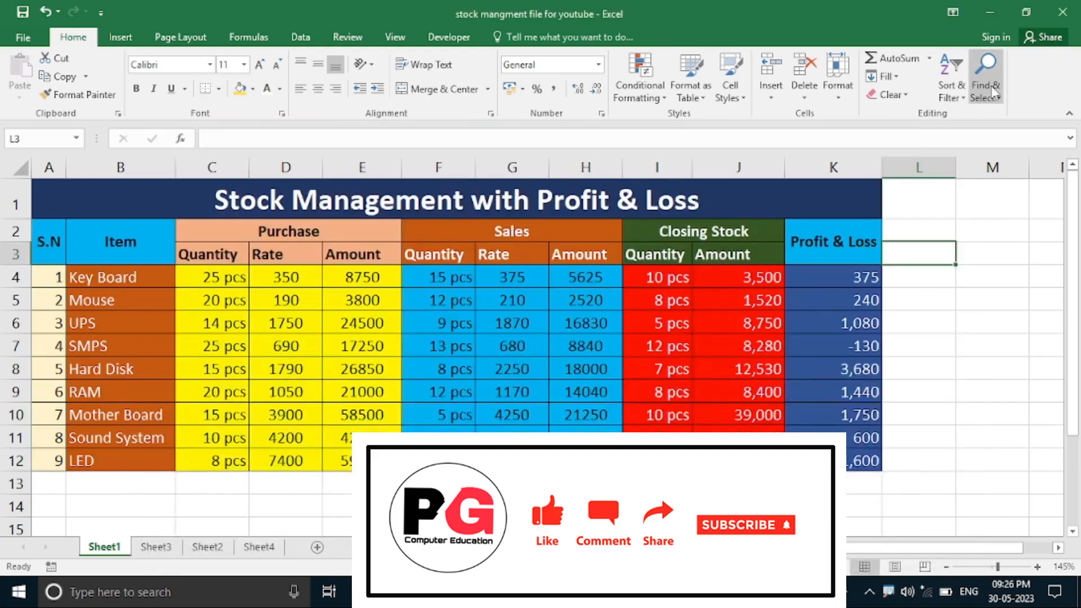
{"action": "left_click", "coordinate": [995, 6]}
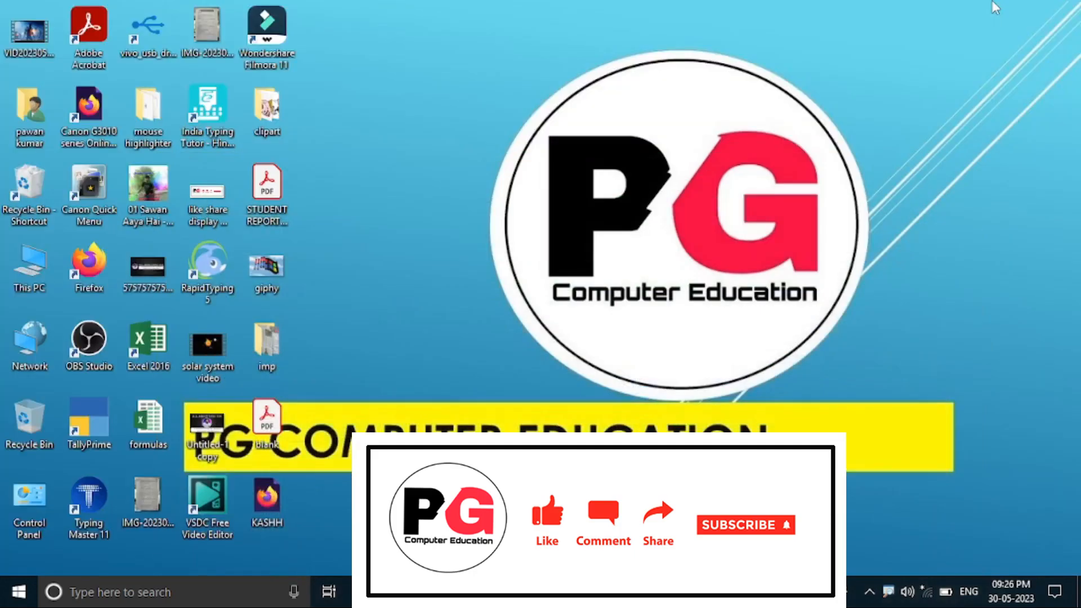